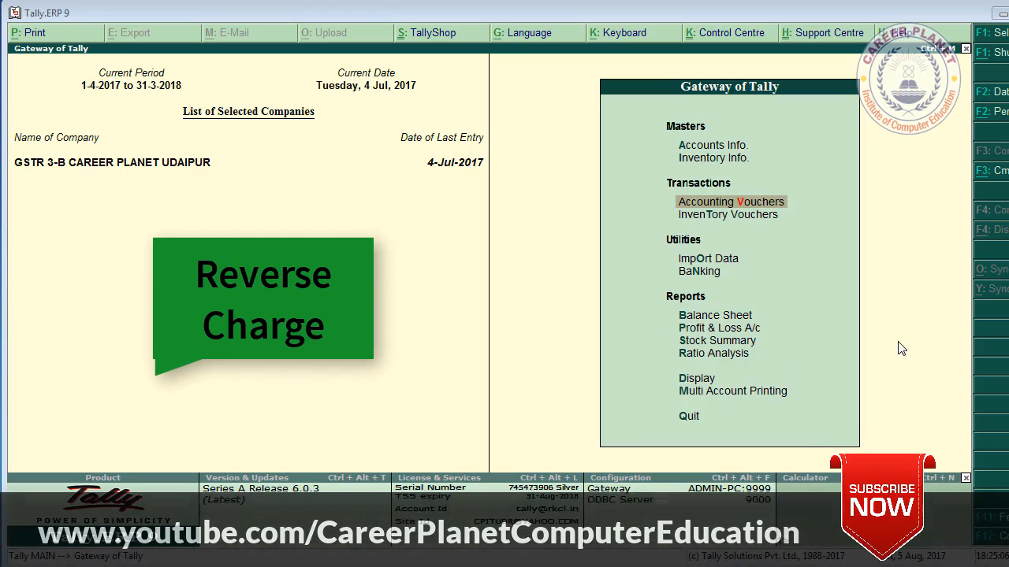
Open the GSTR-3B report from the GST statutory reports and view the return.
key("d")
key("Down")
key("Down")
key("Down")
key("Down")
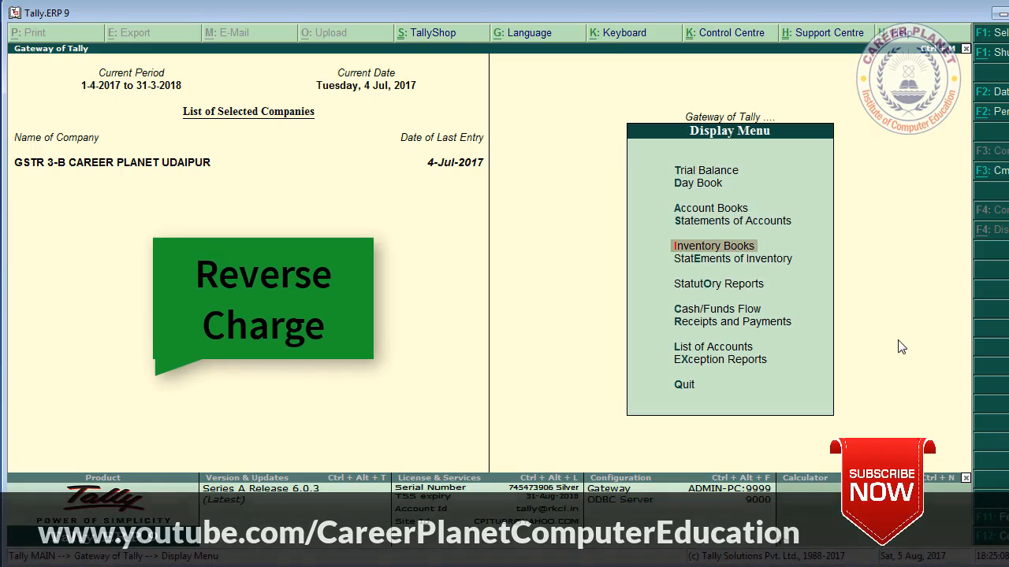
key("Down")
key("Down")
key("Return")
key("Return")
key("Down")
key("Down")
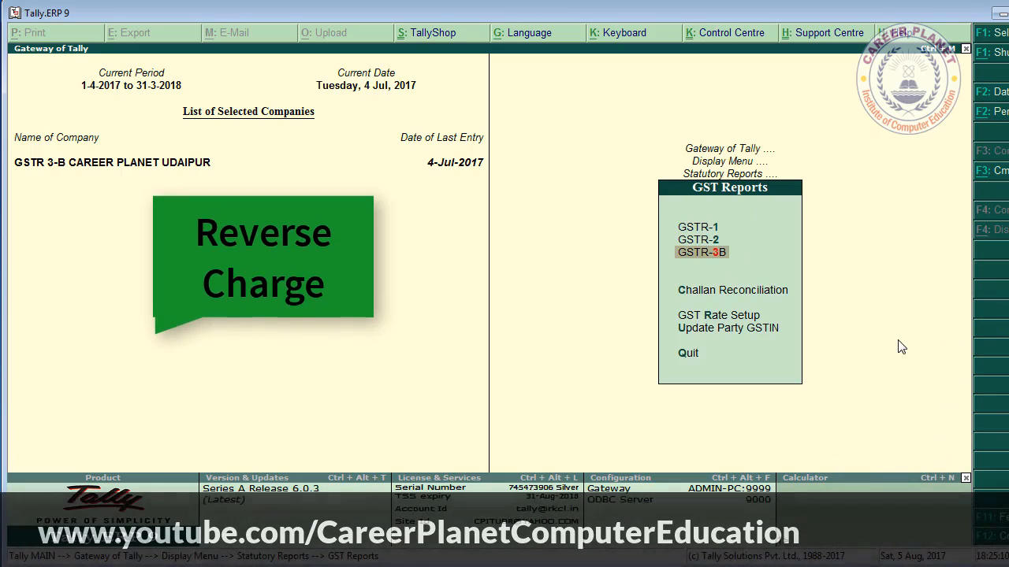
key("Up")
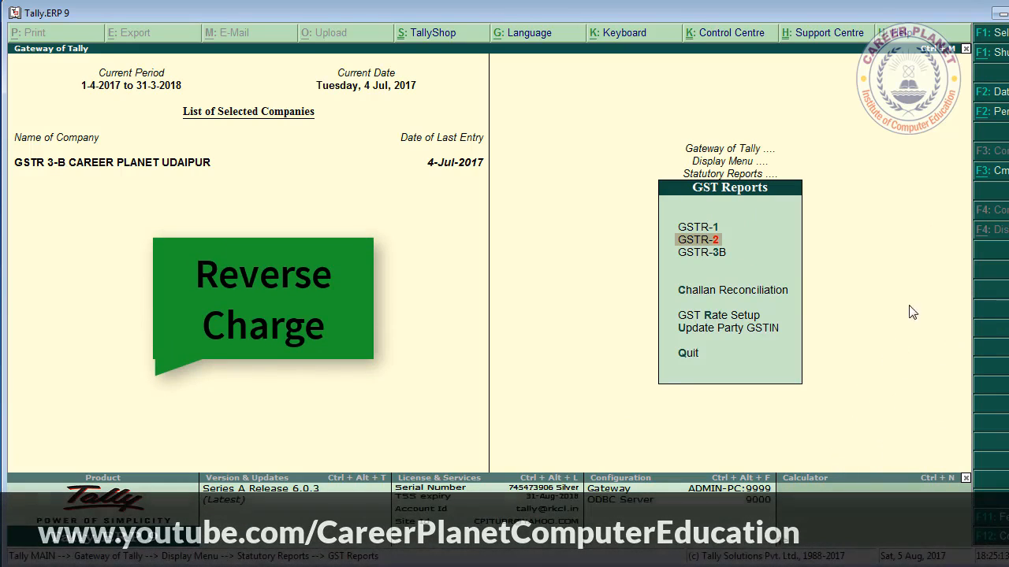
key("Down")
key("Return")
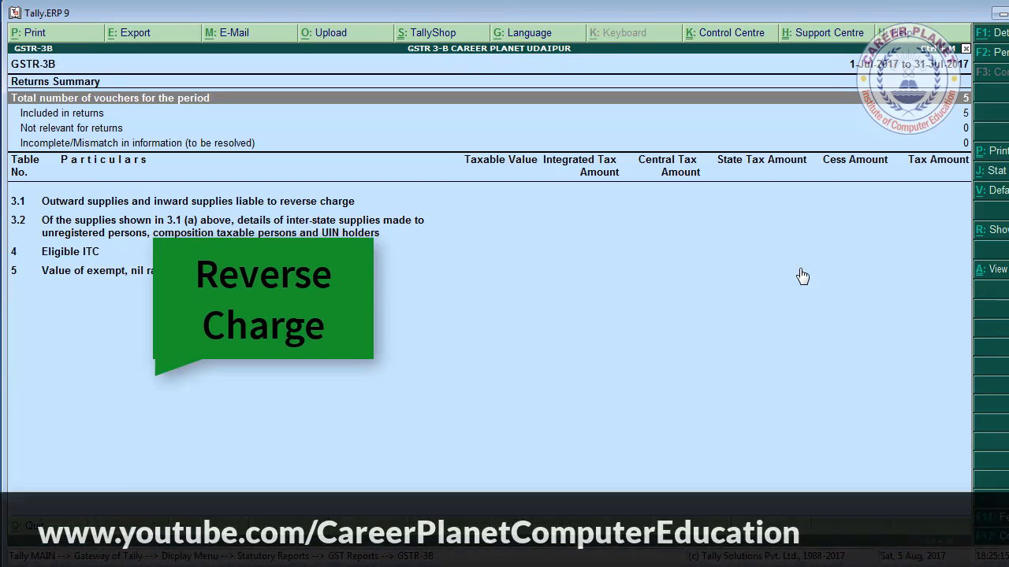
key("alt+a")
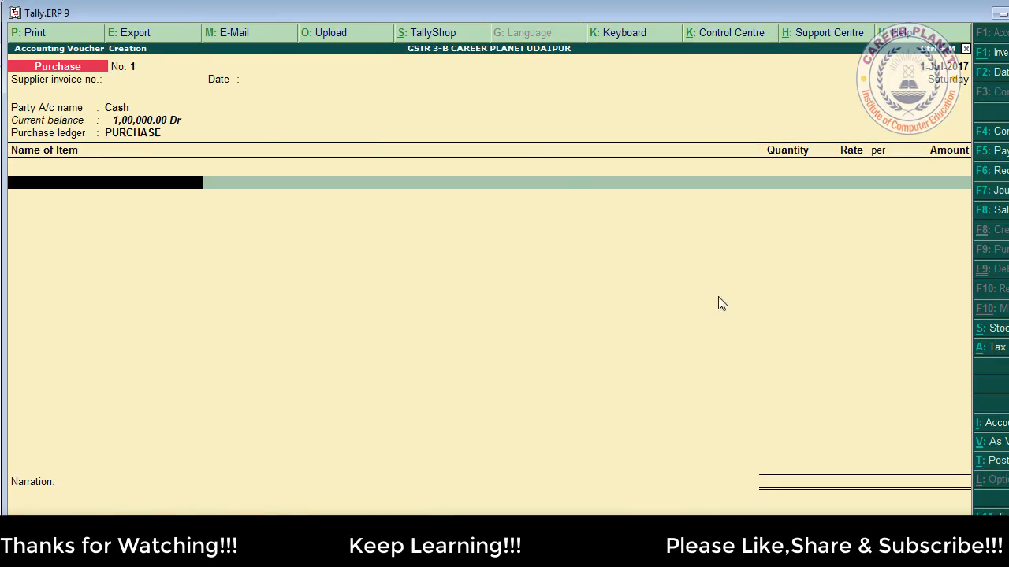
Go back to the purchase voucher's header and enter supplier invoice number 101 dated 1-Jul-2017.
key("BackSpace")
key("BackSpace")
key("BackSpace")
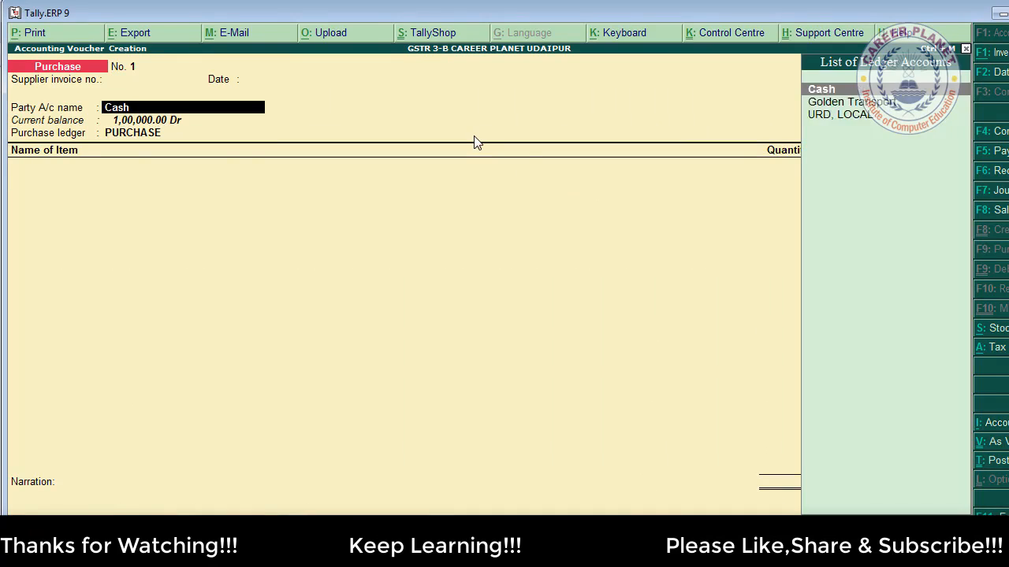
type("101")
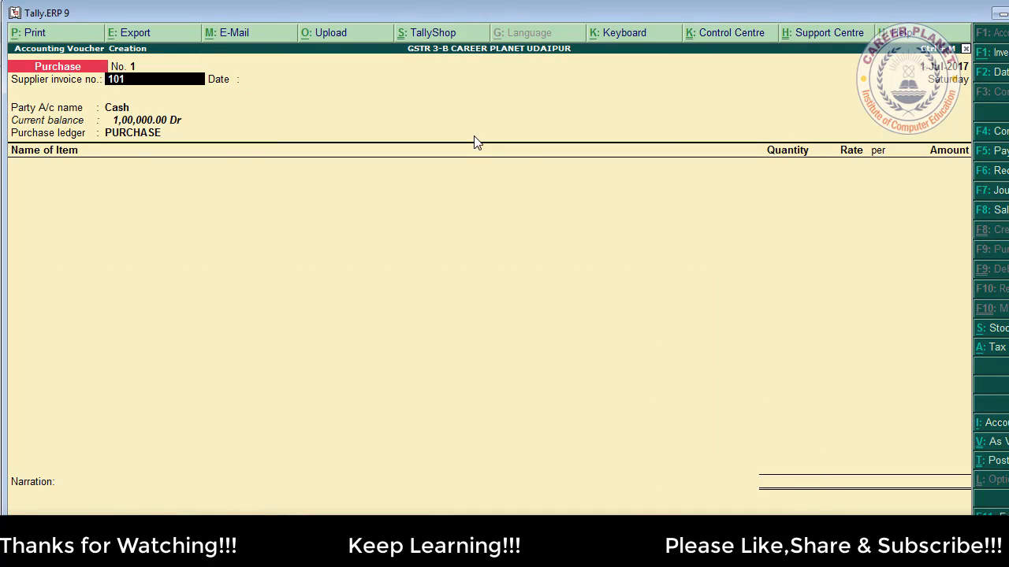
key("Return")
key("Return")
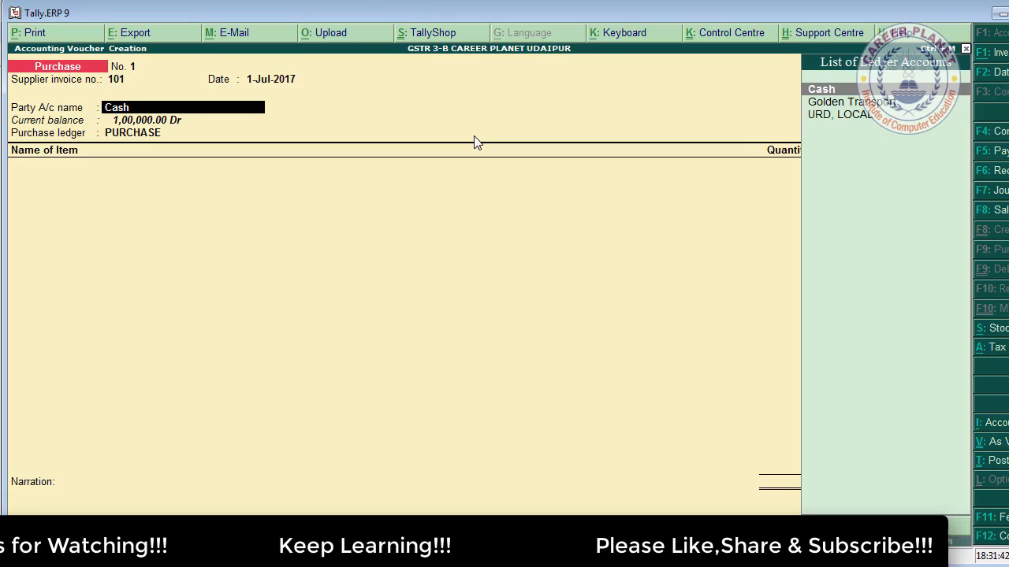
Set the party account to URD, LOCAL, accept the party details and use PURCHASE as the purchase ledger.
key("Down")
key("Down")
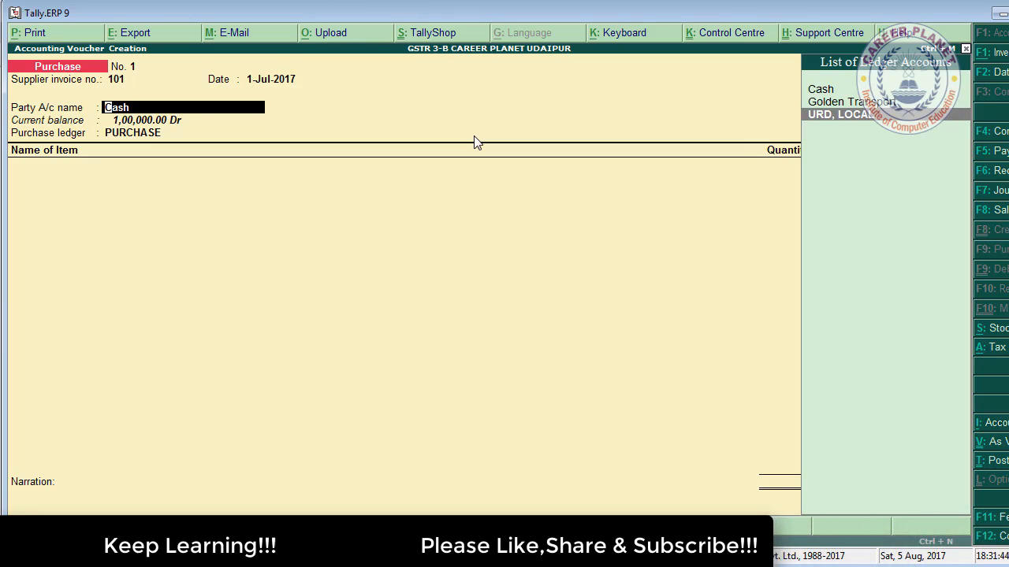
key("Return")
key("Return")
key("Return")
key("Return")
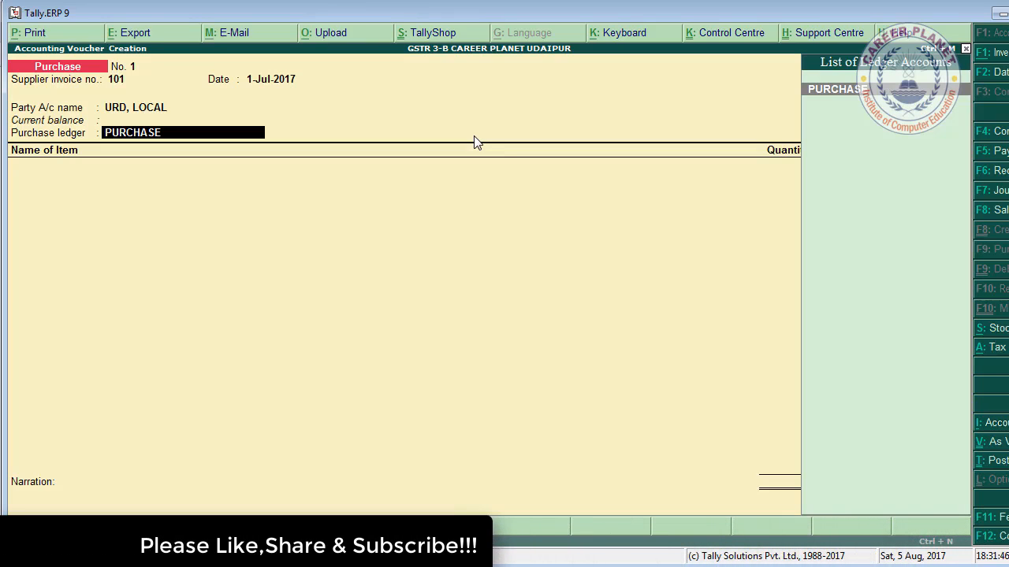
key("Return")
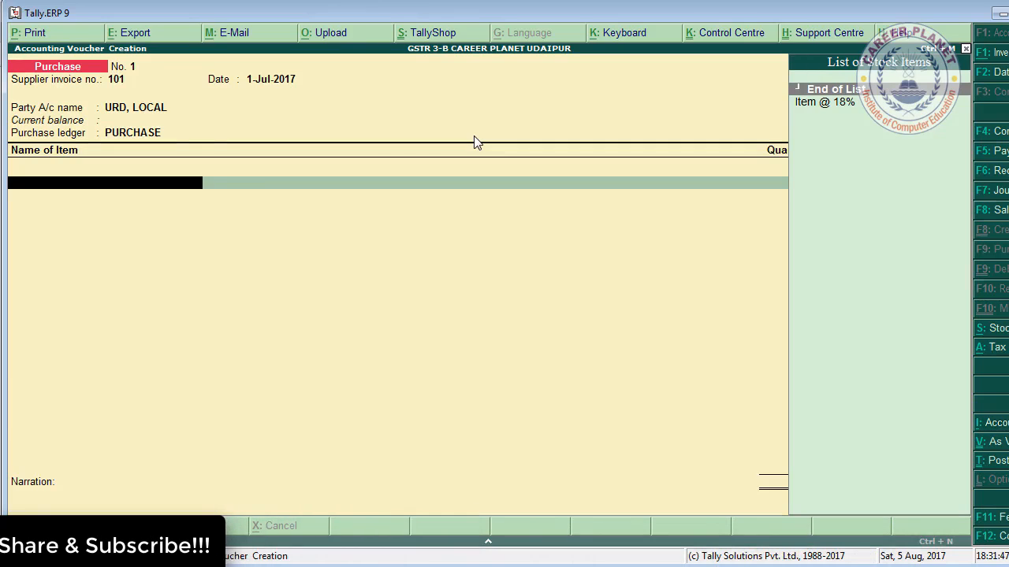
Add Item @ 18% to the purchase voucher with quantity 1 nos at a rate of 5,000.00.
key("Down")
key("Return")
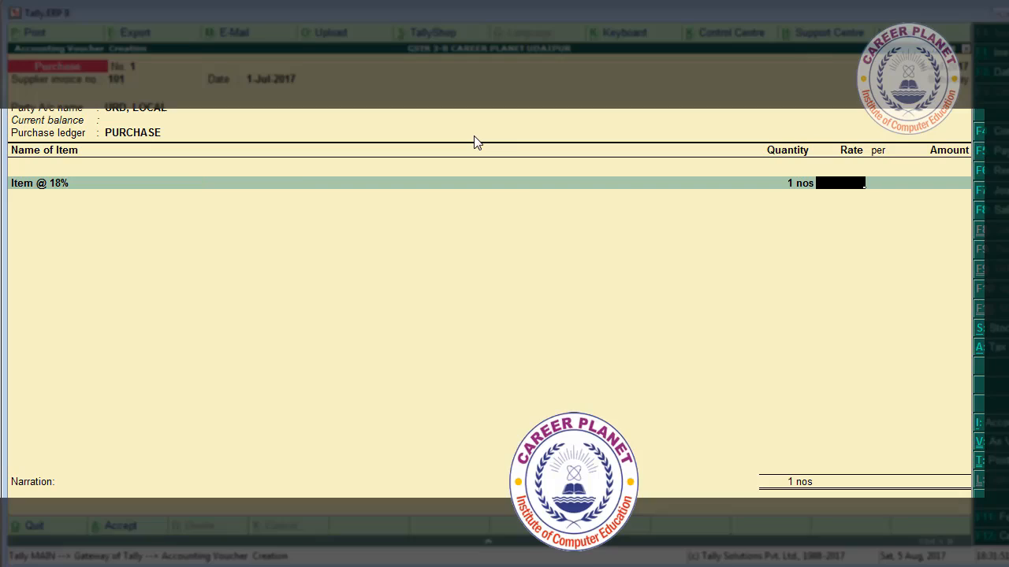
type("5000")
key("Return")
key("Return")
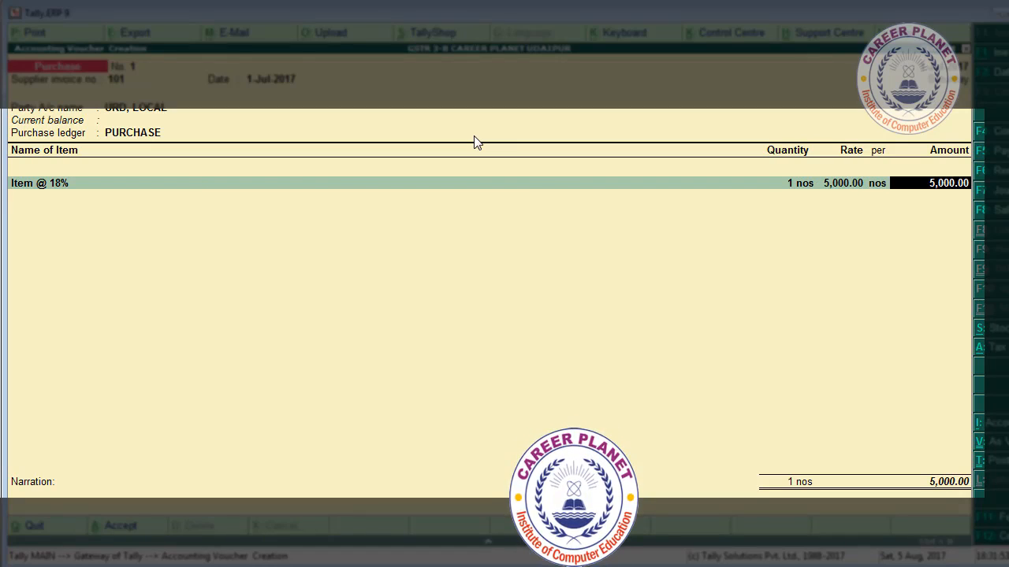
key("Return")
Examine the detailed tax analysis of the purchase, including the central and state tax lines, and return to the voucher.
key("alt+a")
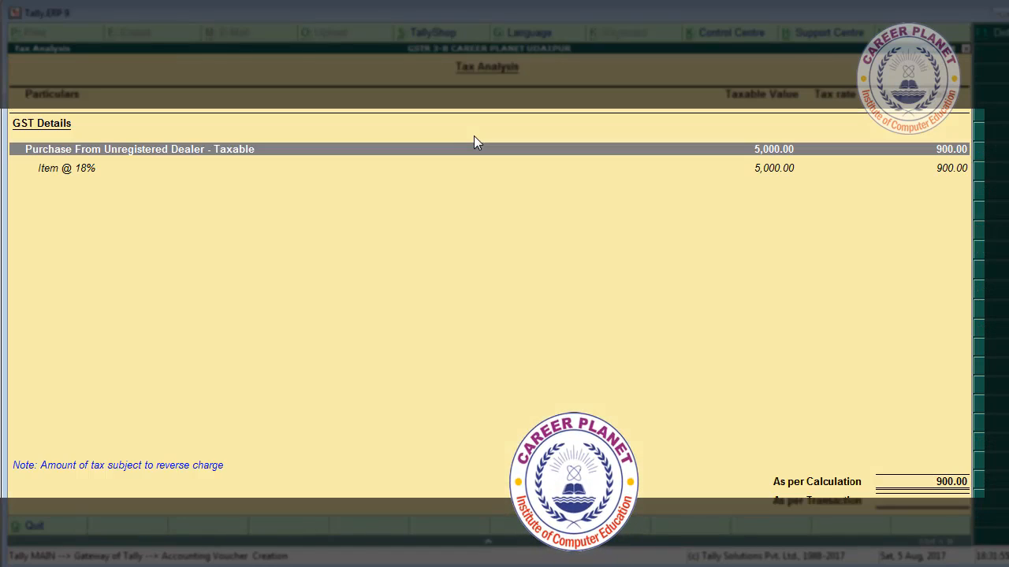
key("alt+F1")
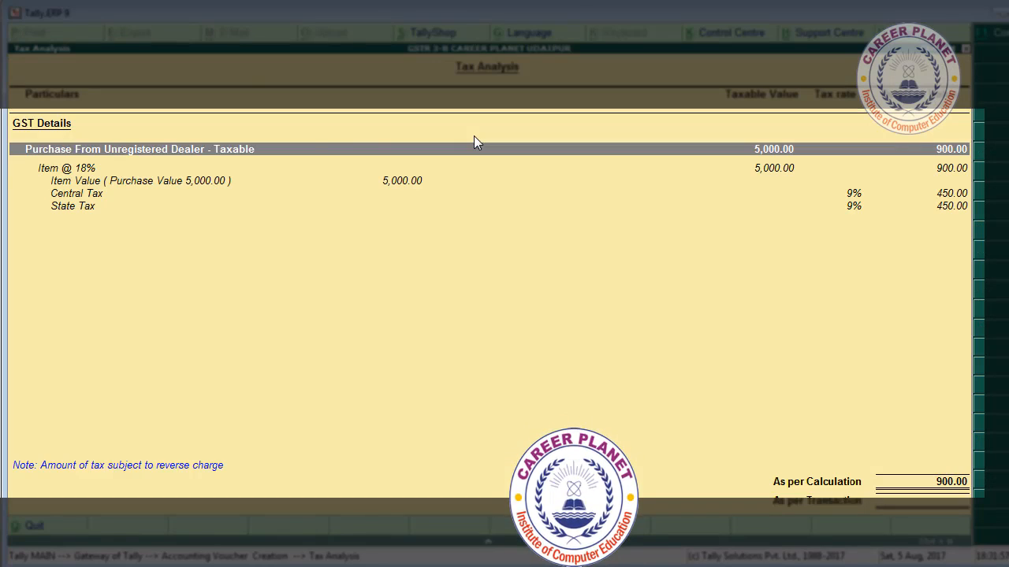
key("Down")
key("Down")
key("Down")
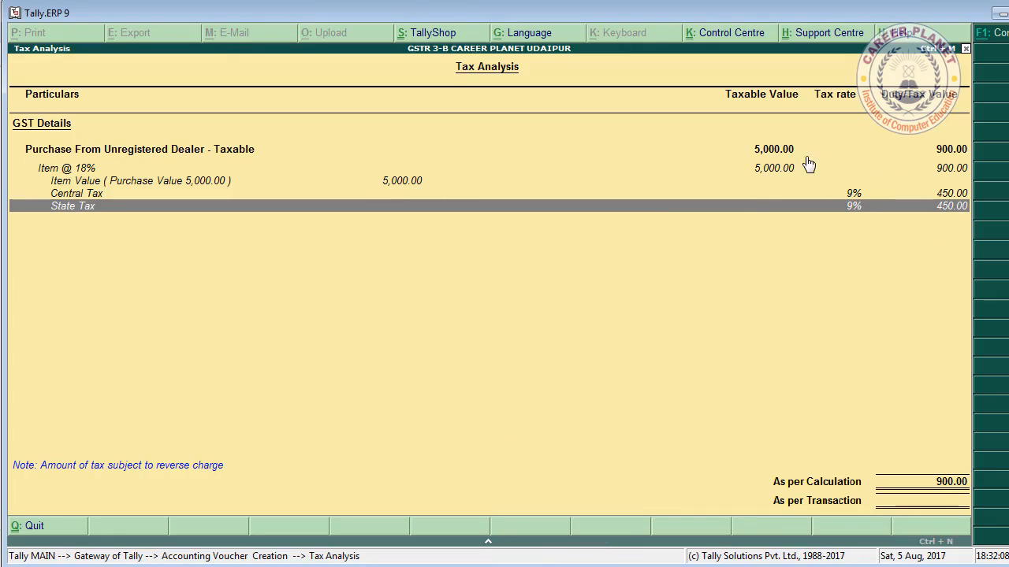
key("Escape")
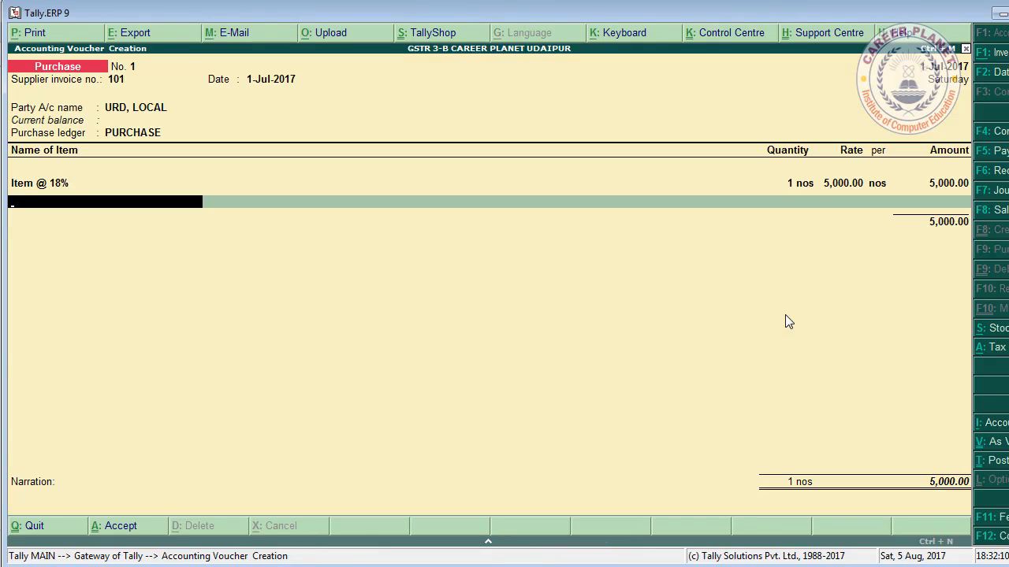
Finish the item and ledger entries, save the purchase voucher and return to the Gateway of Tally.
key("Return")
key("Return")
key("Return")
key("Return")
key("Return")
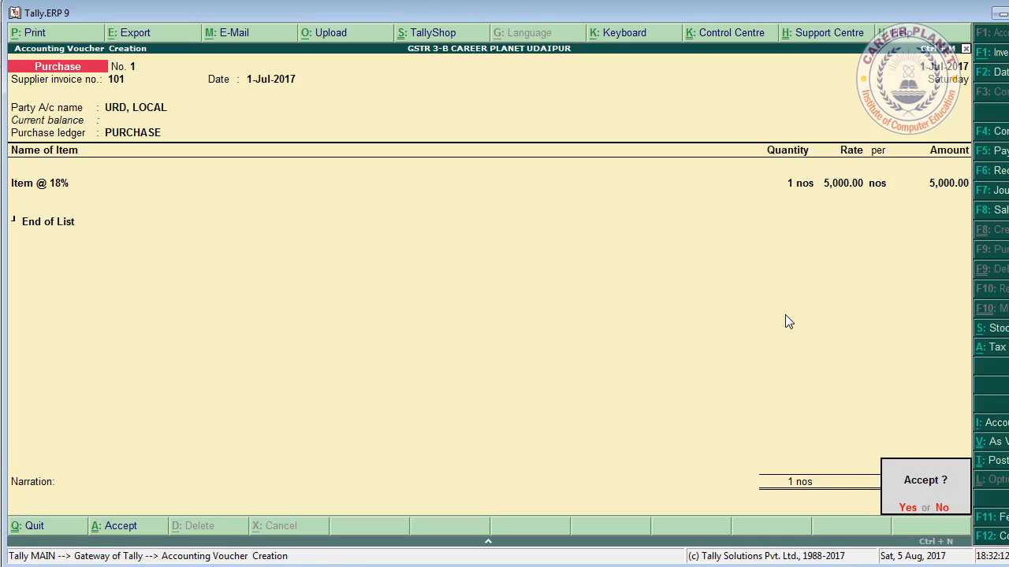
key("Return")
key("Escape")
key("Return")
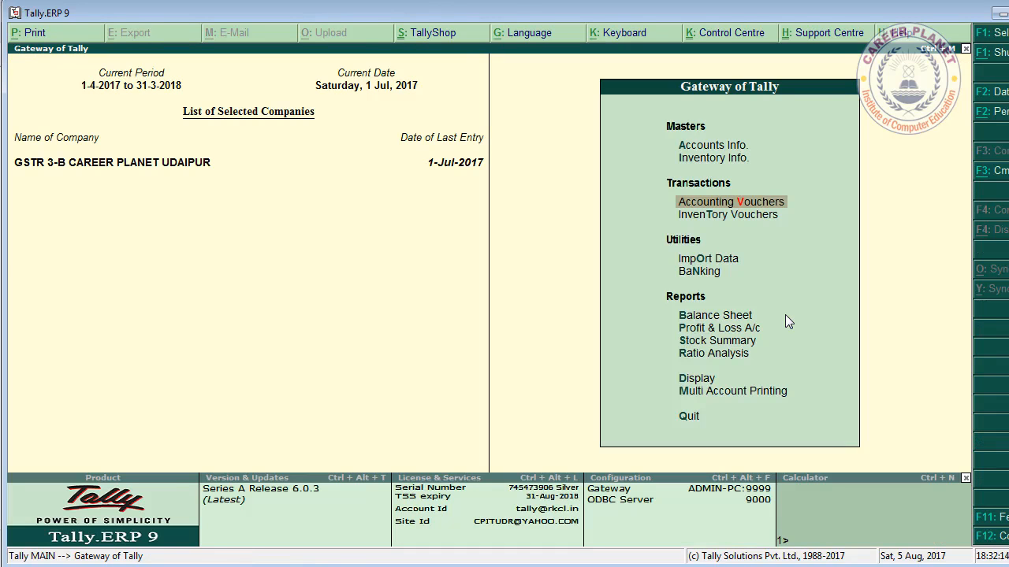
Open the GSTR-3B returns summary from the GST statutory reports.
key("d")
key("Down")
key("Down")
key("Down")
key("Down")
key("Down")
key("Down")
key("Return")
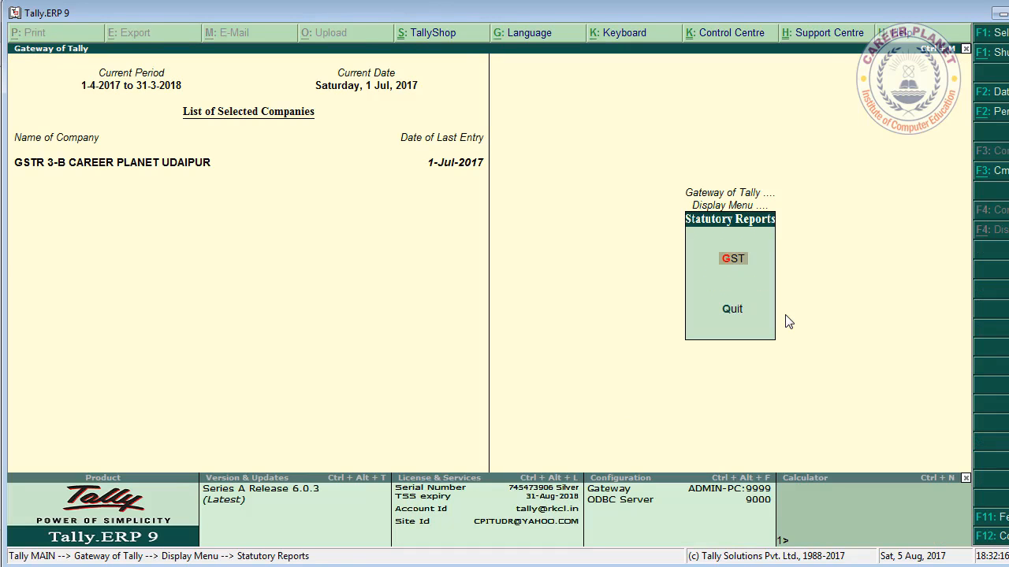
key("Return")
key("Down")
key("Down")
key("Return")
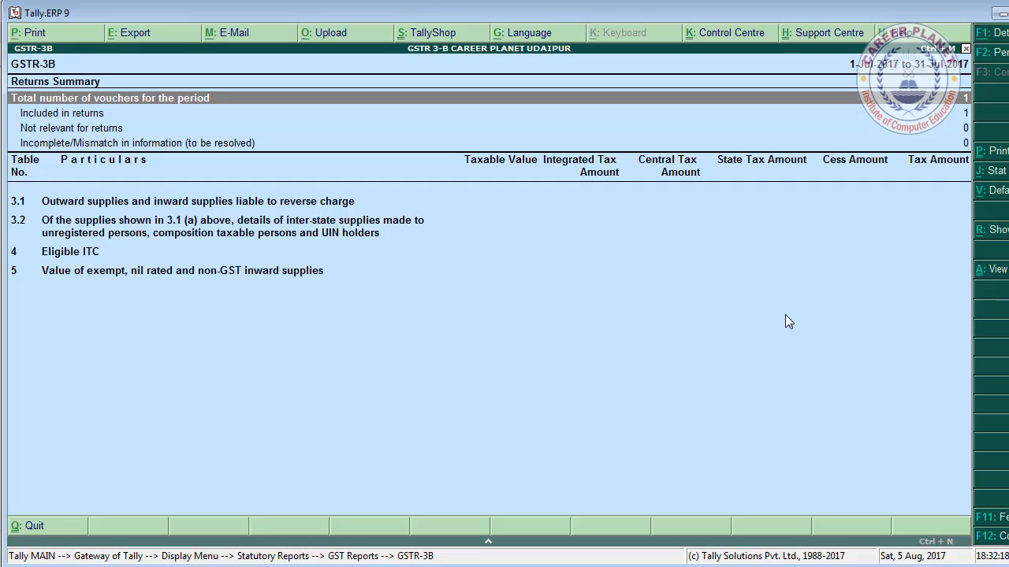
Show the reverse charge liability list of purchases from unregistered dealers in detailed view.
key("alt+r")
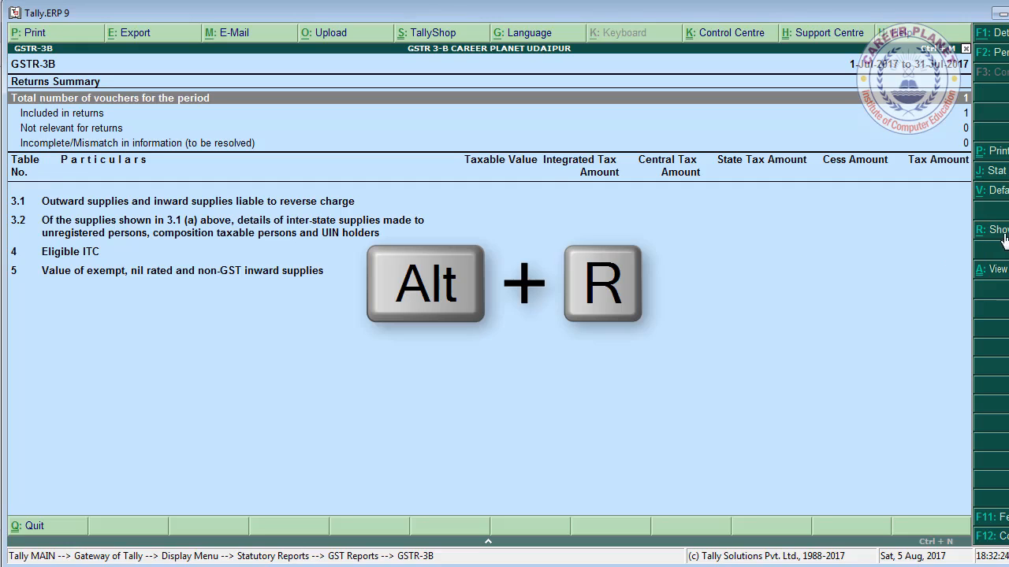
key("alt+r")
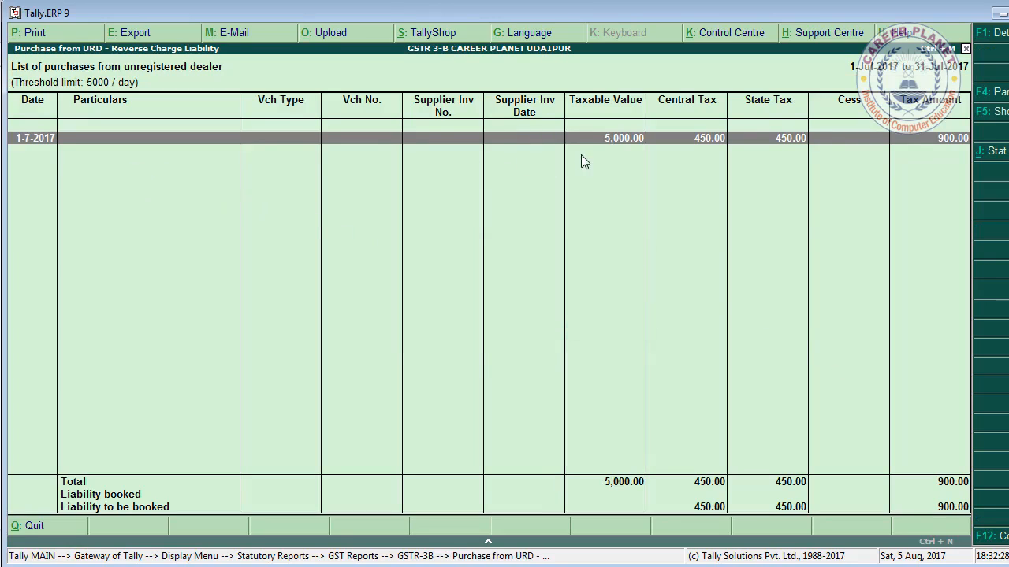
key("alt+f1")
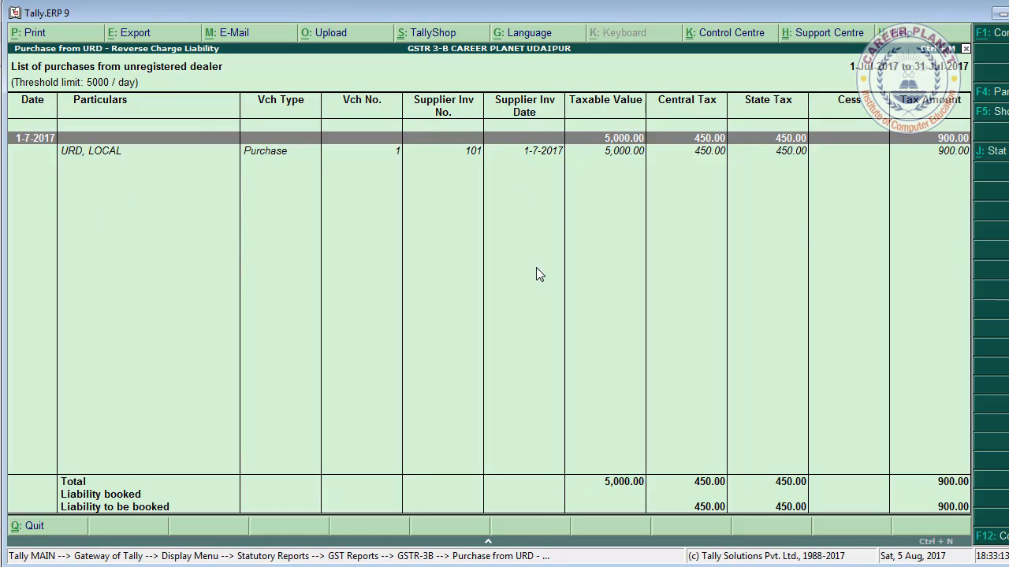
Leave the GST reports, examine the Balance Sheet in detailed view and close it.
key("Escape")
key("Escape")
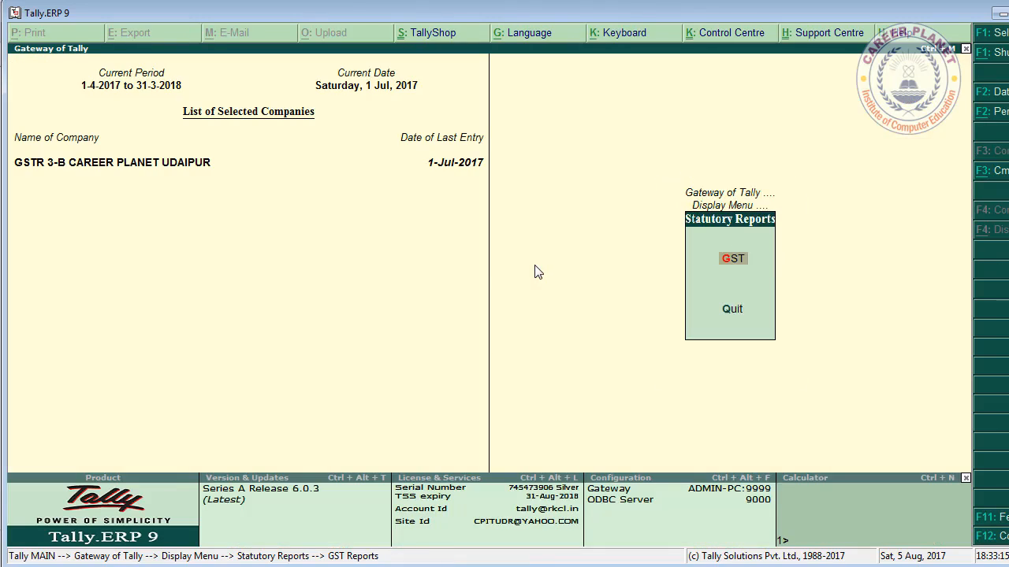
key("Escape")
key("Escape")
key("b")
key("alt+F1")
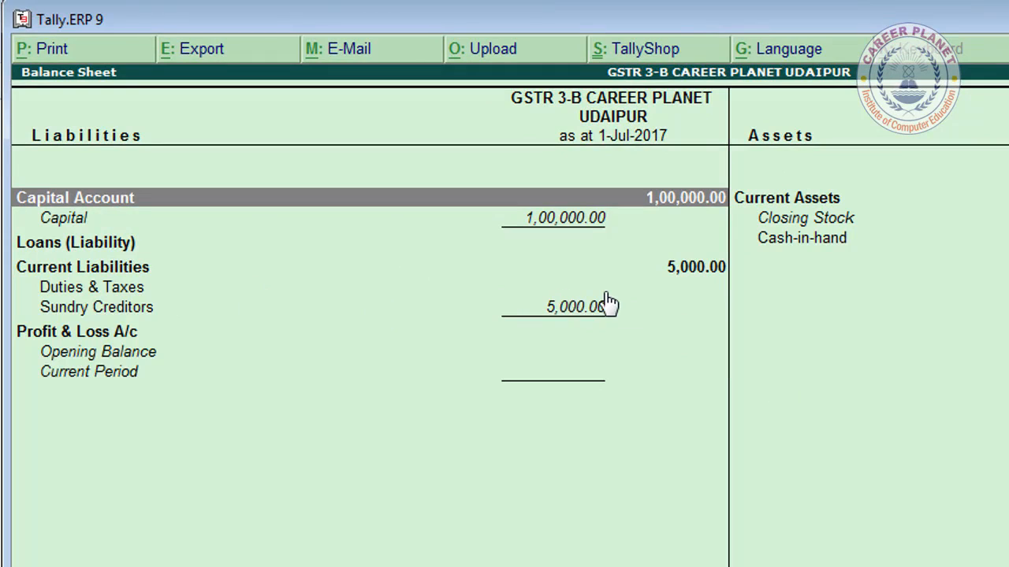
key("Escape")
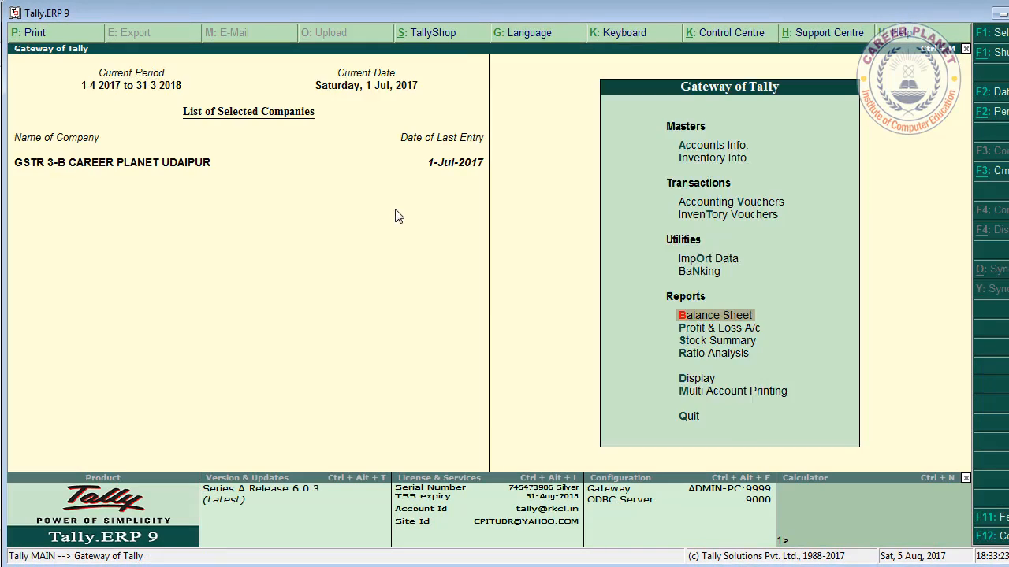
Start a new purchase voucher with the voucher date 2-7-2017.
key("Escape")
key("n")
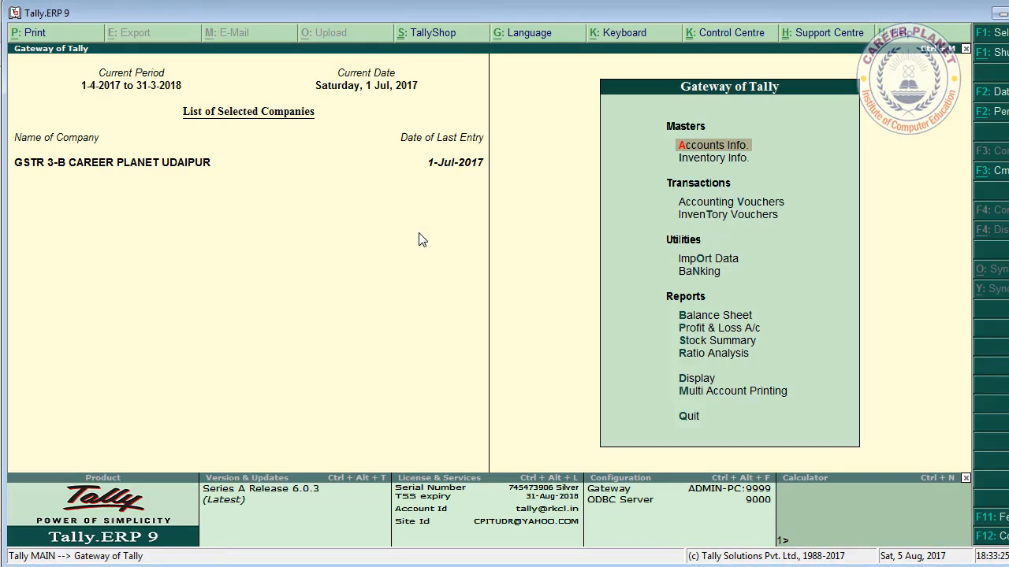
key("Down")
key("Down")
key("Return")
key("F2")
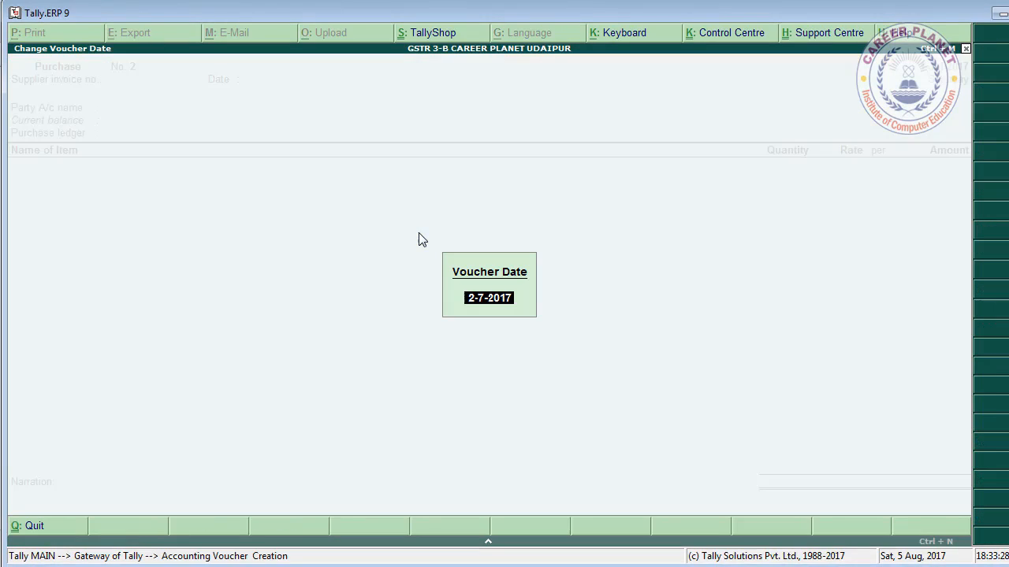
key("Return")
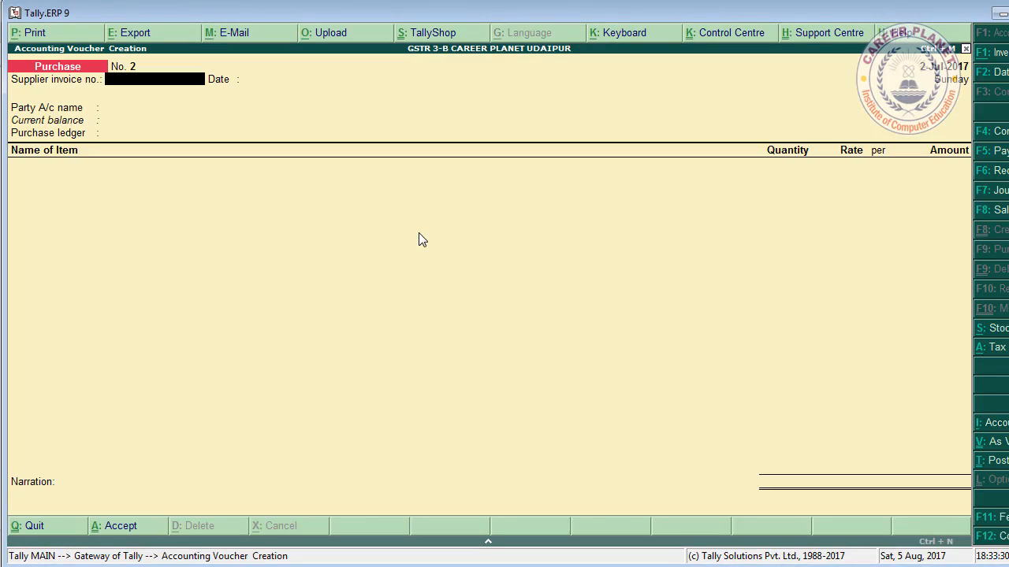
Enter supplier invoice number 102 dated 2-Jul-2017, with URD, LOCAL as the party and PURCHASE as the purchase ledger.
type("102")
key("Return")
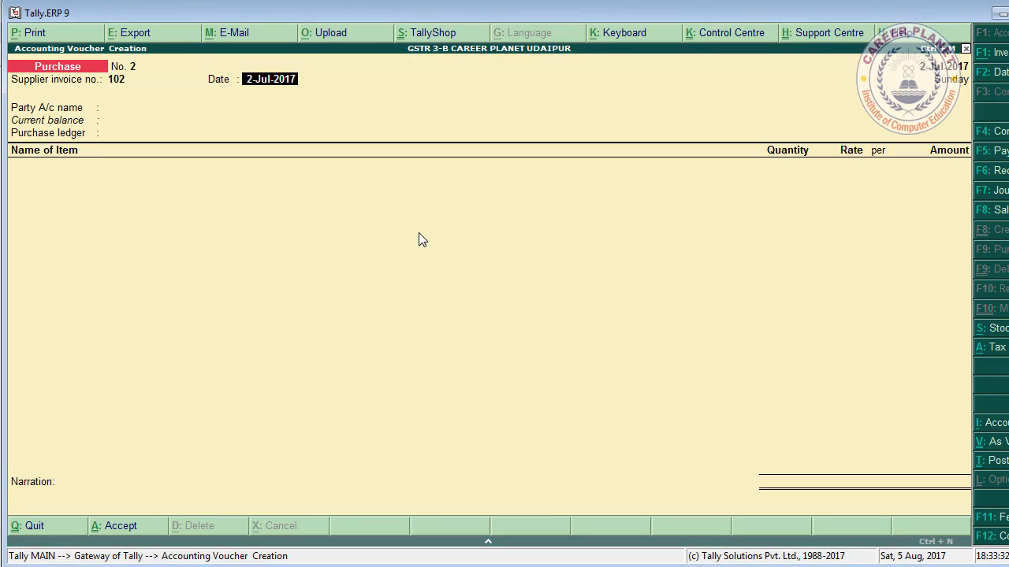
key("Return")
key("Down")
key("Down")
key("Return")
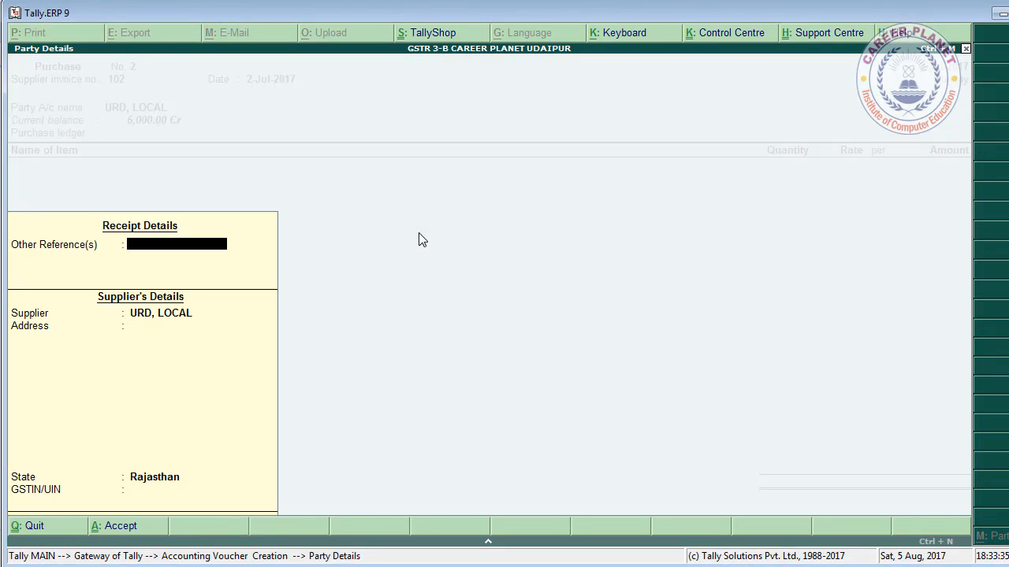
key("Return")
key("Return")
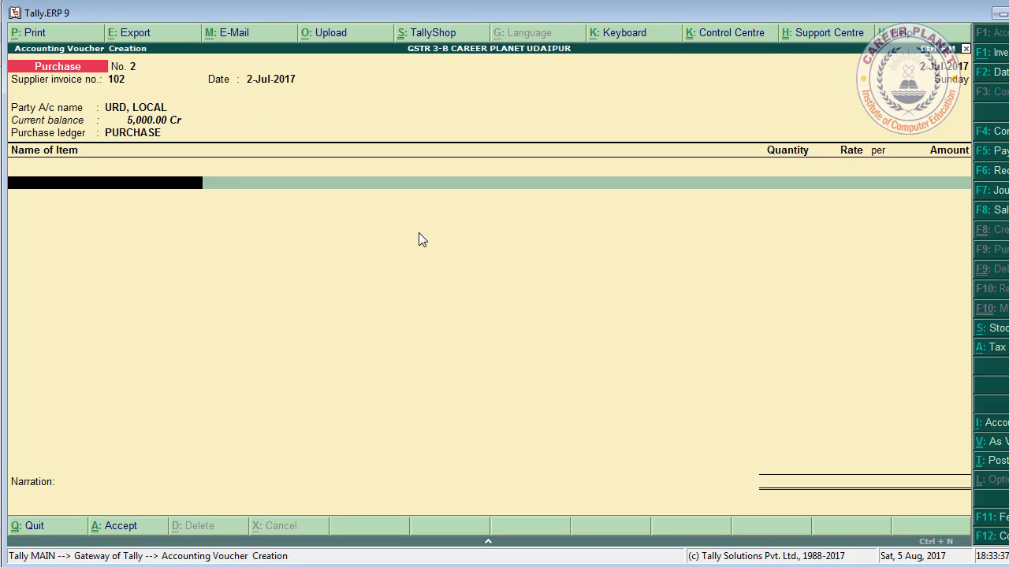
Add Item @ 18% to the purchase voucher with a quantity of 1 nos at a rate of 4,000.00.
type("I")
key("Return")
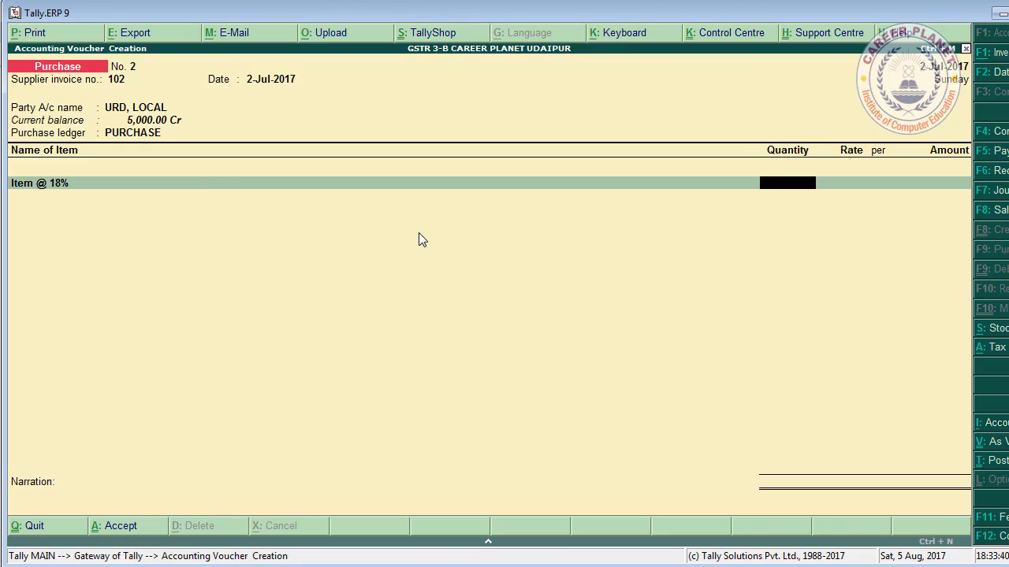
type("1")
key("Return")
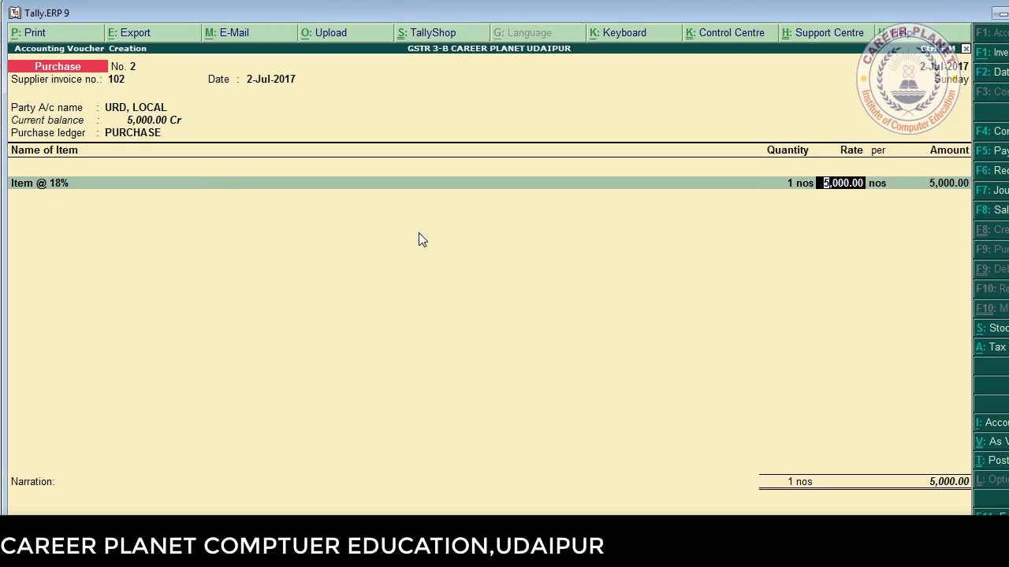
type("4000")
key("Return")
key("Return")
key("Return")
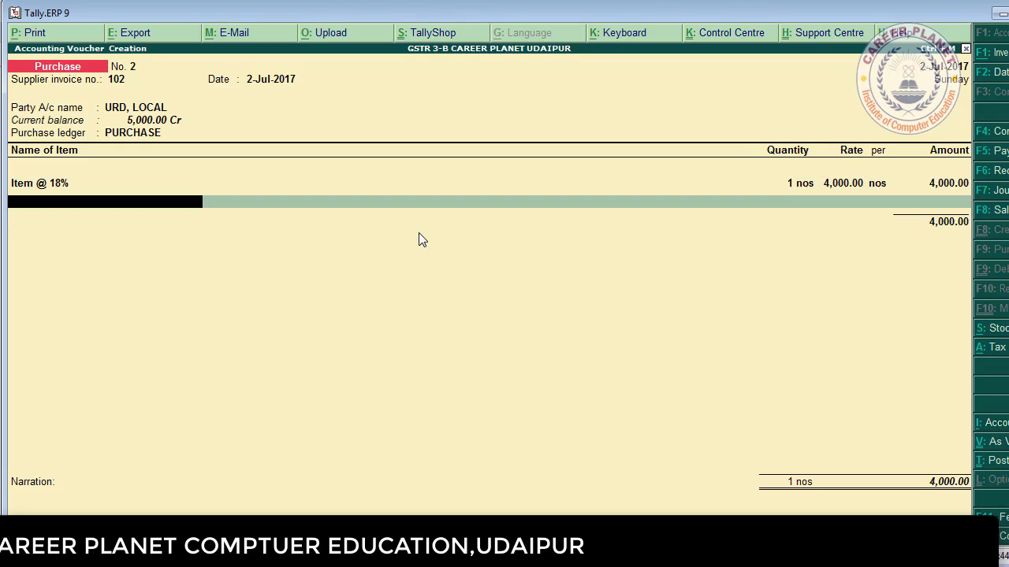
Finish the item list, examine the voucher's tax analysis in detailed view and close it.
key("Return")
key("alt+a")
key("Down")
key("Down")
key("Down")
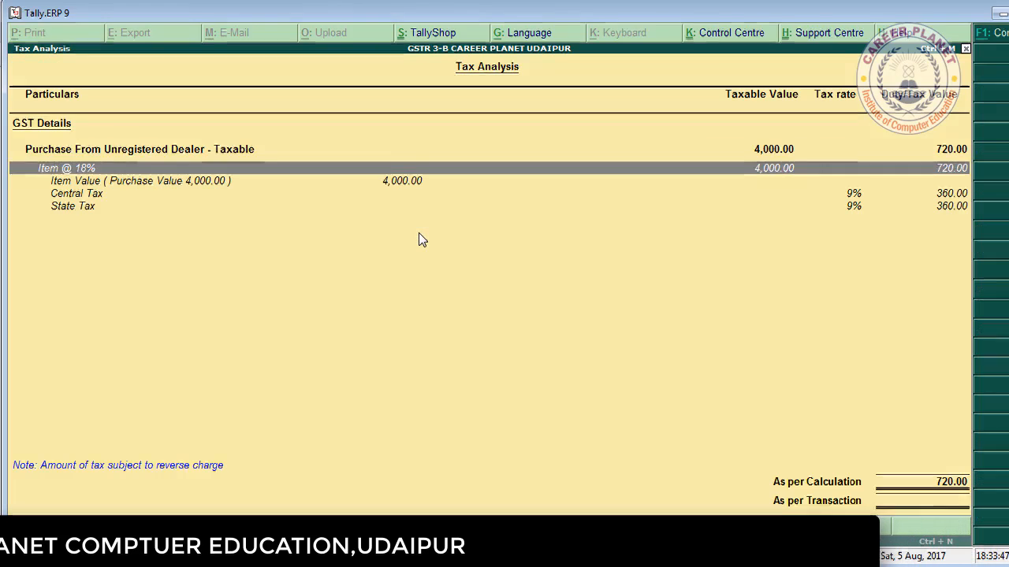
key("Escape")
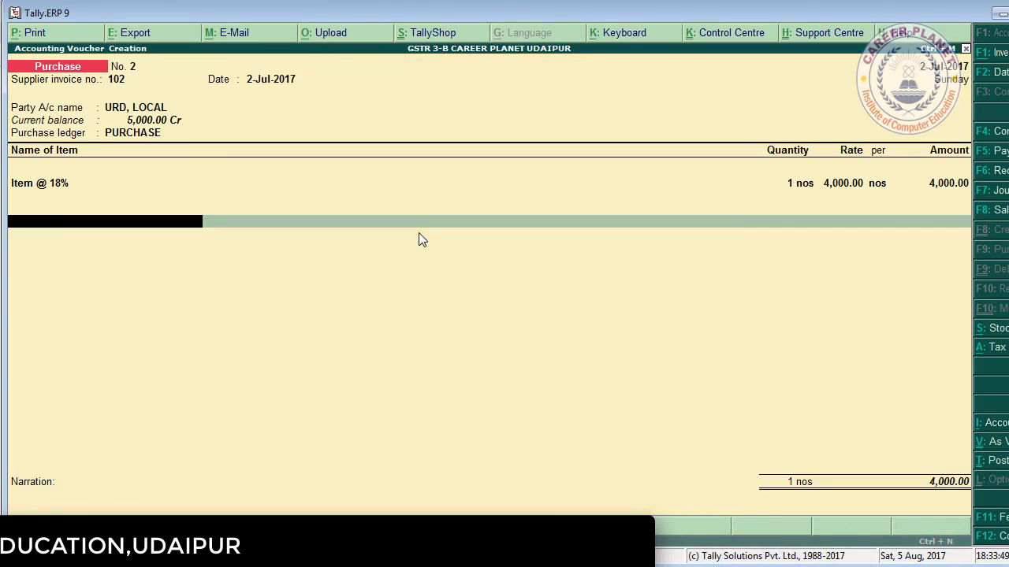
Accept the purchase voucher for invoice 102 with an empty narration and leave voucher entry.
key("Return")
key("Return")
key("Return")
key("Return")
key("Return")
key("Return")
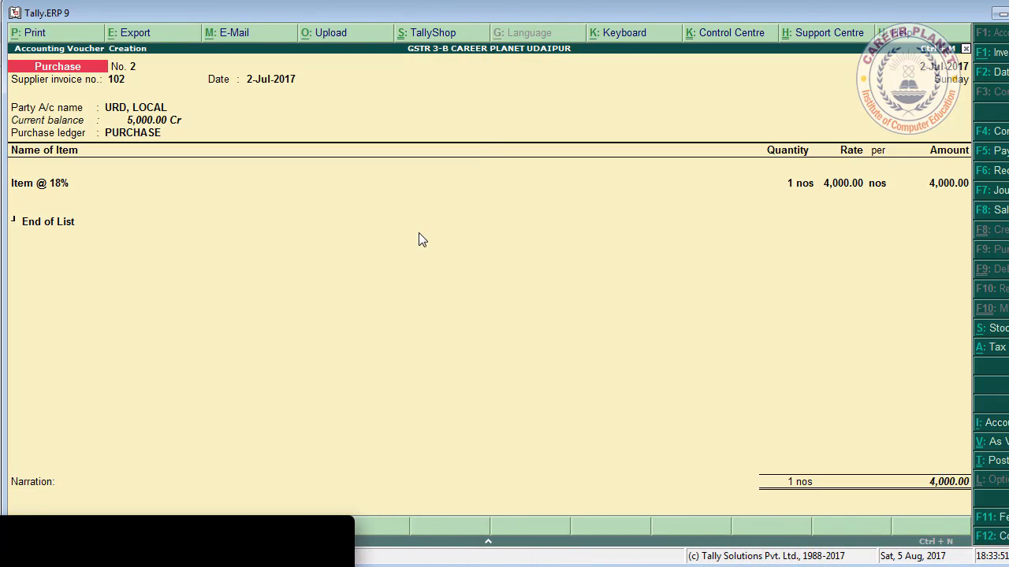
key("Return")
key("Return")
key("Escape")
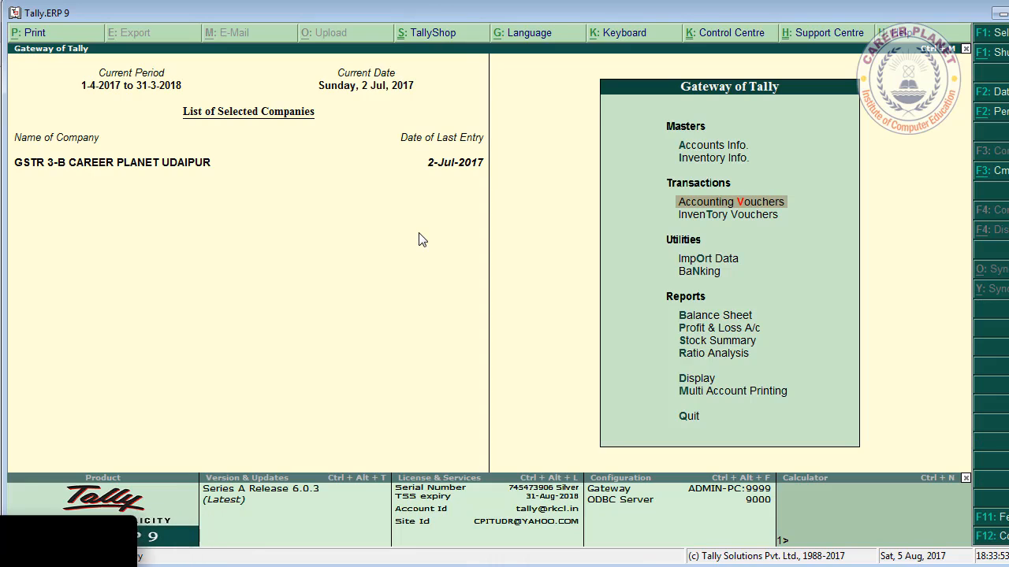
Open the GSTR-3B report and show the list of purchases from unregistered dealers in detailed view.
key("d")
key("u")
key("g")
key("3")
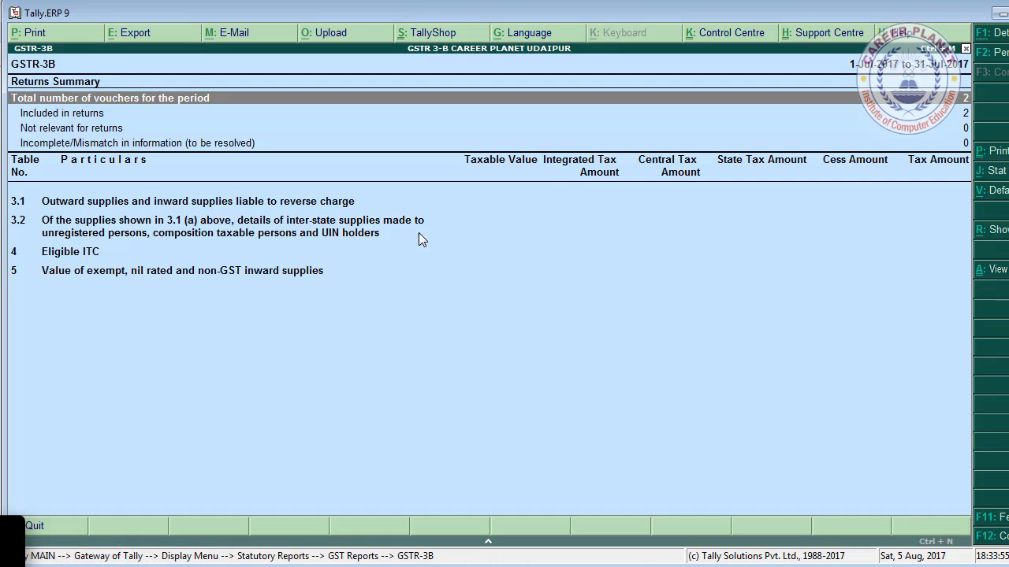
key("Return")
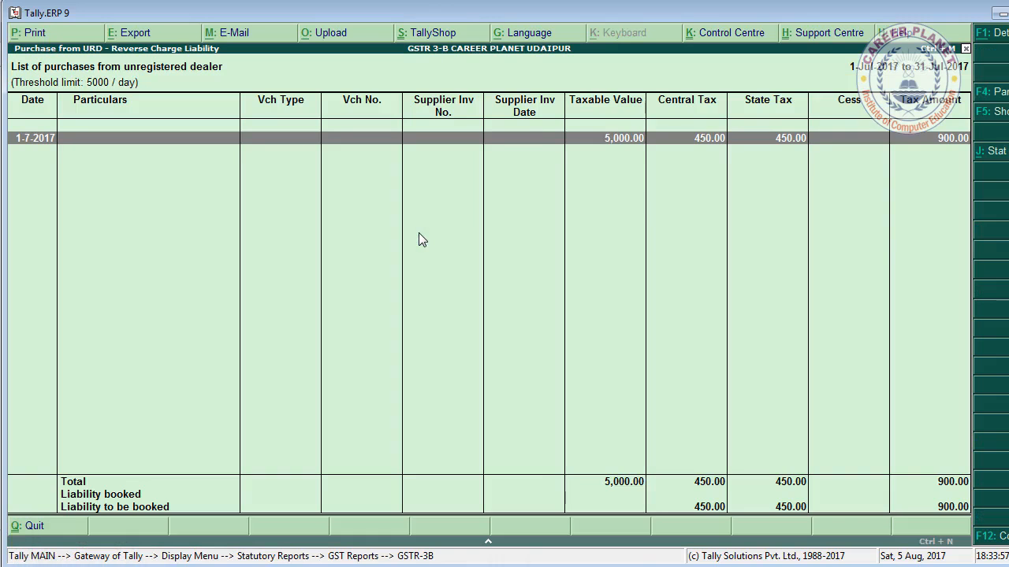
key("alt+F1")
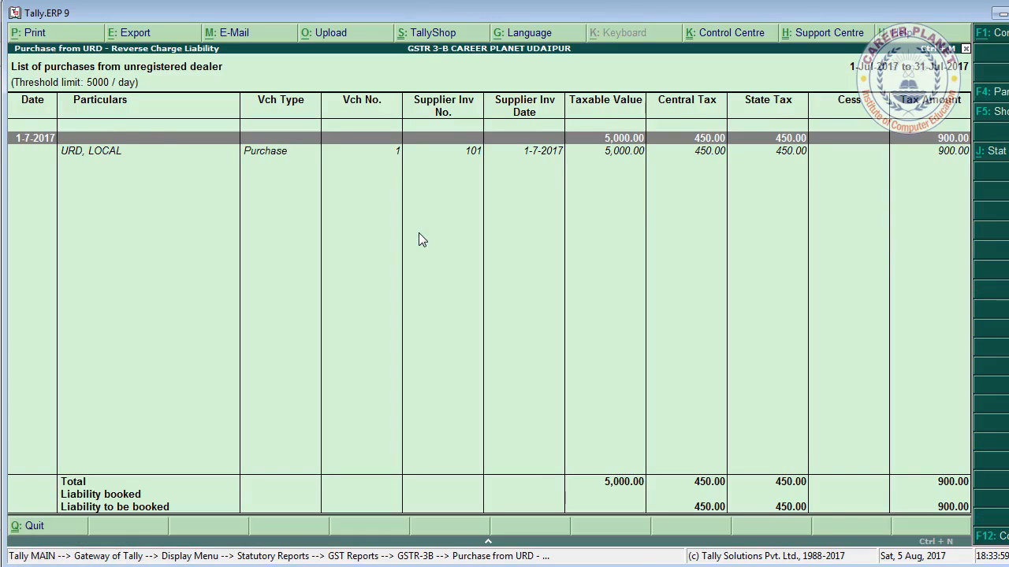
key("Down")
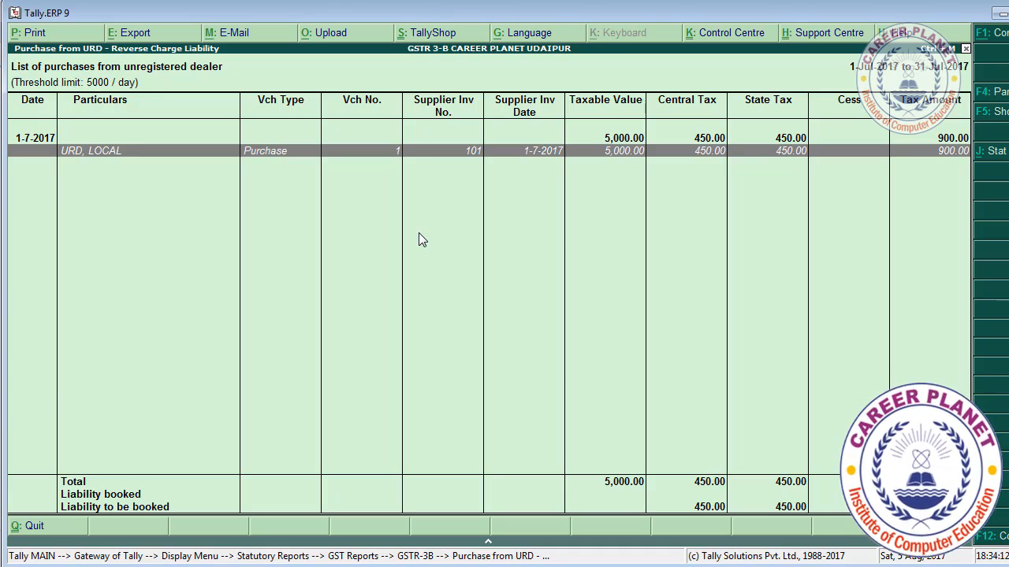
Leave the GST reports and review the last saved purchase voucher in voucher entry.
key("Escape")
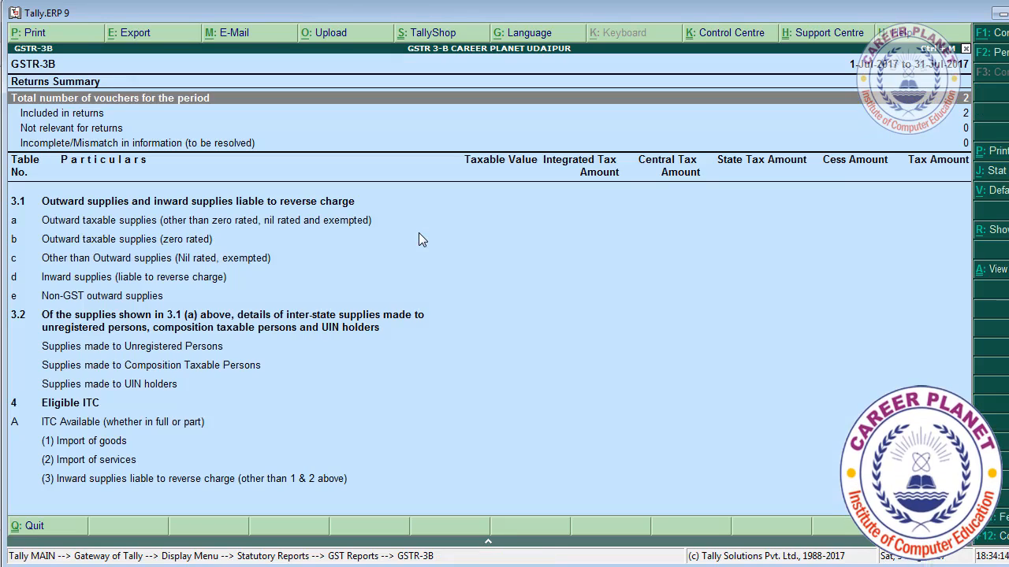
key("Escape")
key("Escape")
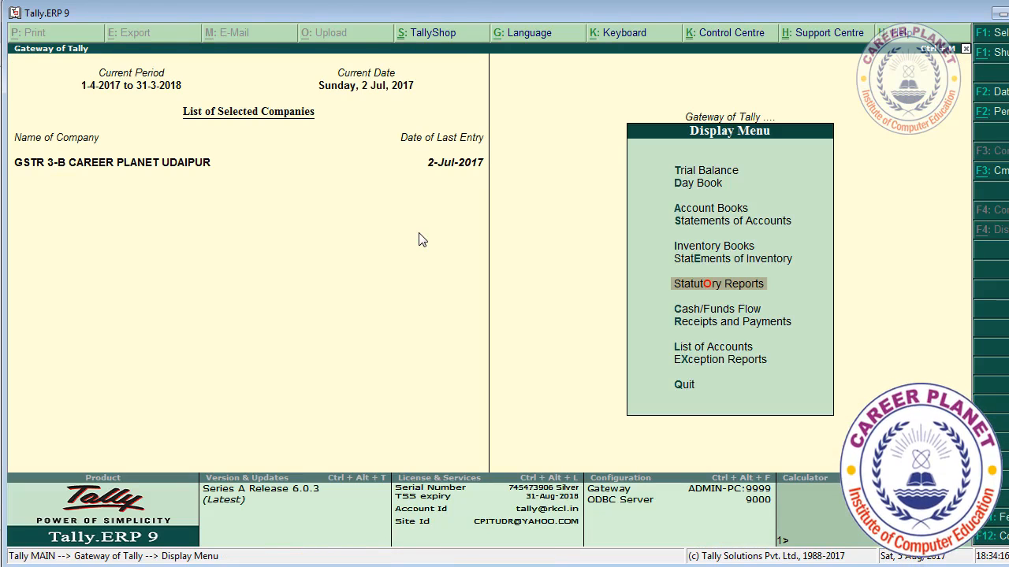
key("Escape")
key("v")
key("Page_Up")
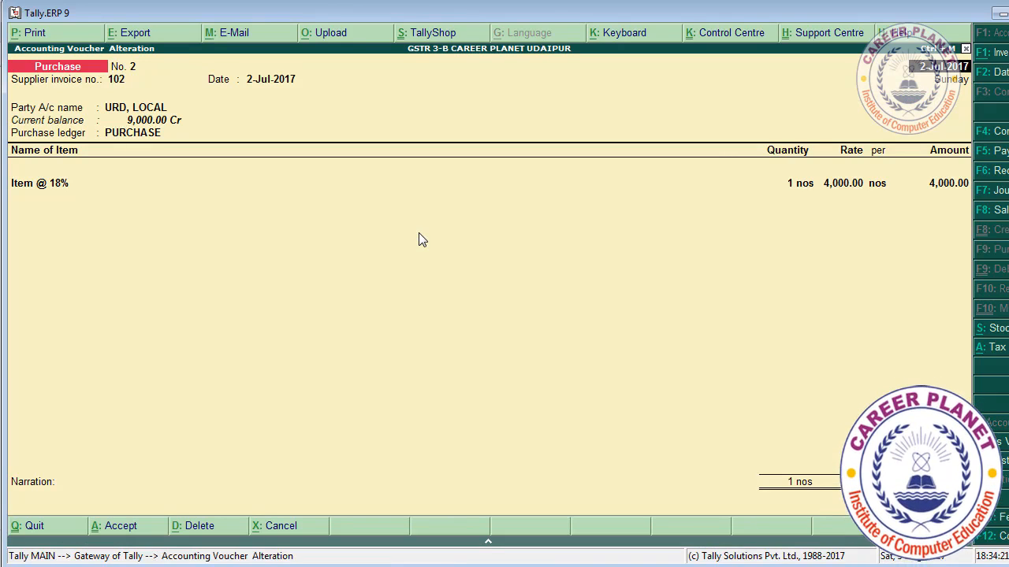
In a new purchase voucher, enter supplier invoice 103 dated 2-Jul-2017, with URD, LOCAL as the party and PURCHASE as the purchase ledger.
key("Page_Down")
type("103")
key("Return")
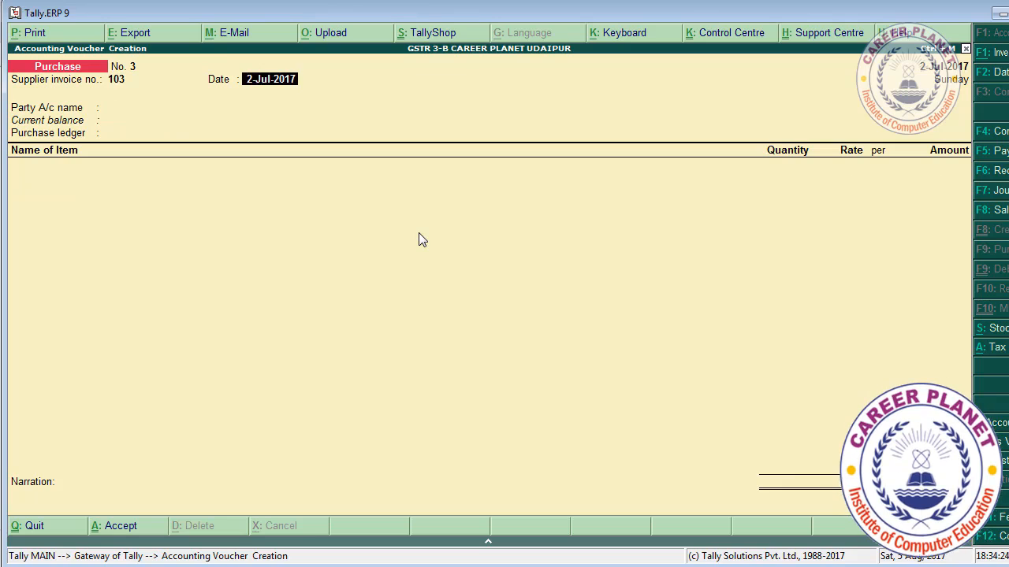
key("Return")
key("Down")
key("Down")
key("Return")
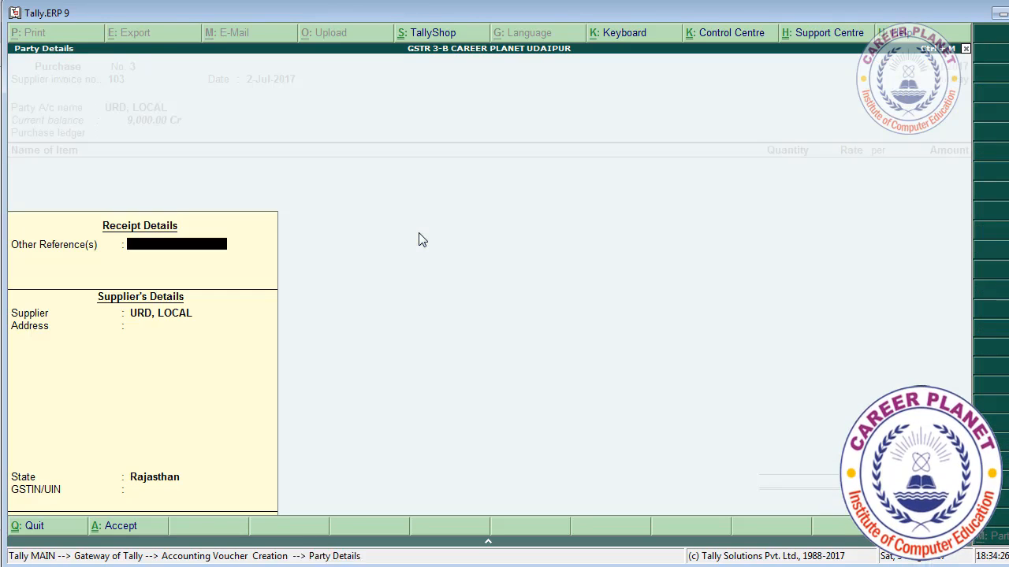
key("Return")
key("Return")
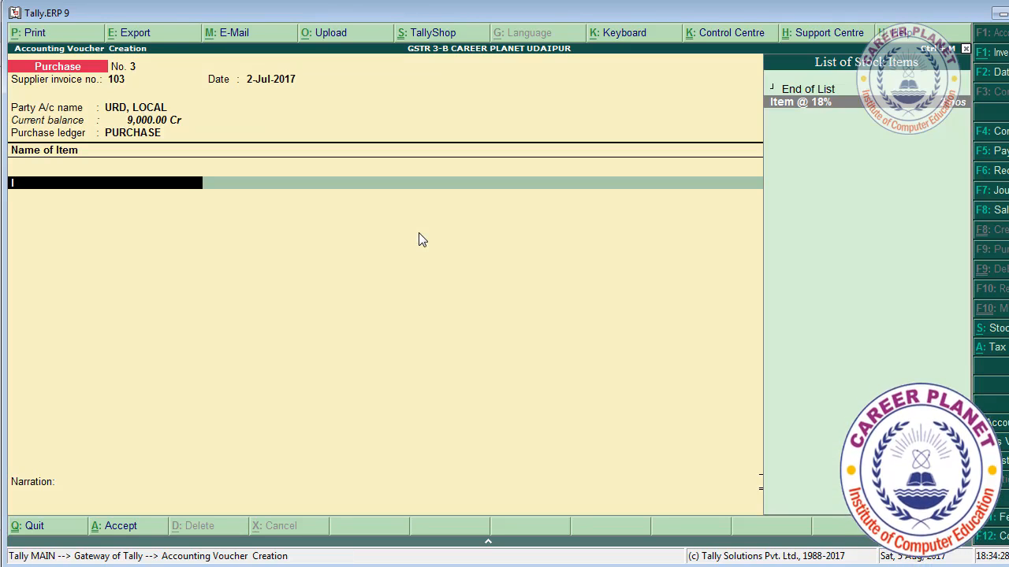
Add 1 nos of Item @ 18% at a rate of 4,000.00 to the voucher for invoice 103.
key("Return")
type("1")
key("Return")
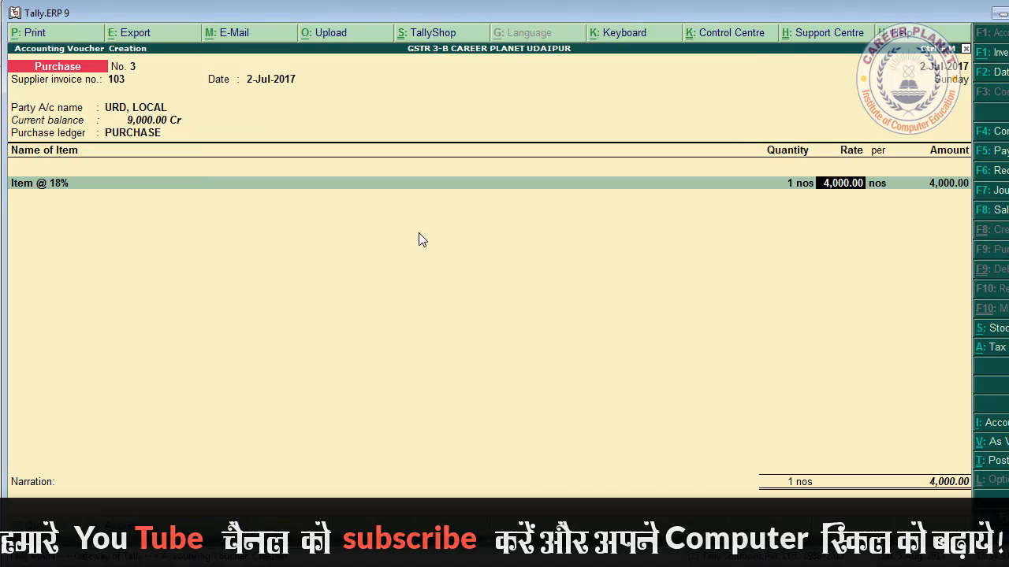
key("Return")
key("Return")
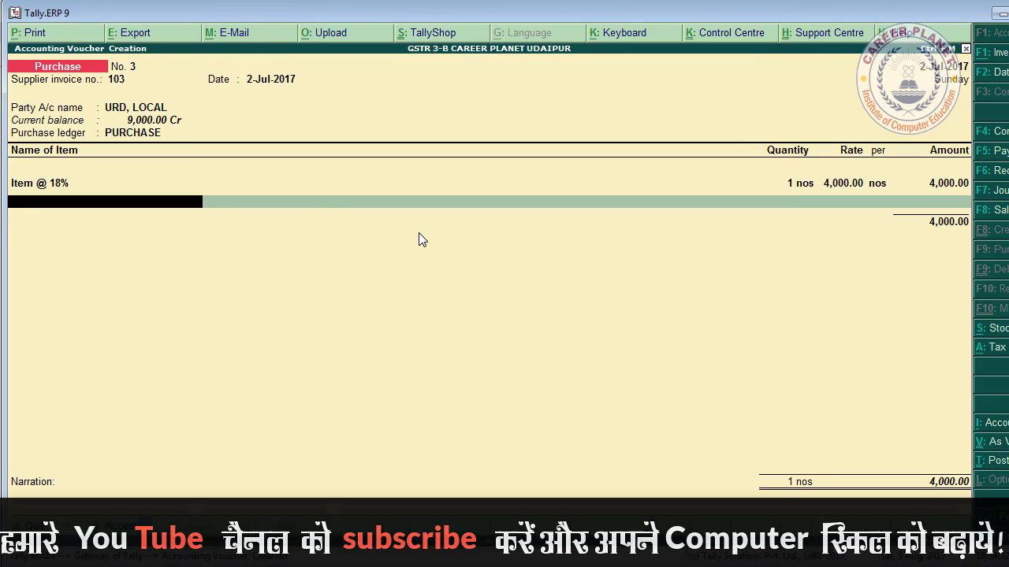
Accept the purchase voucher for invoice 103 without additional ledgers or narration and leave voucher entry.
key("Return")
key("Return")
key("Return")
key("Return")
key("Return")
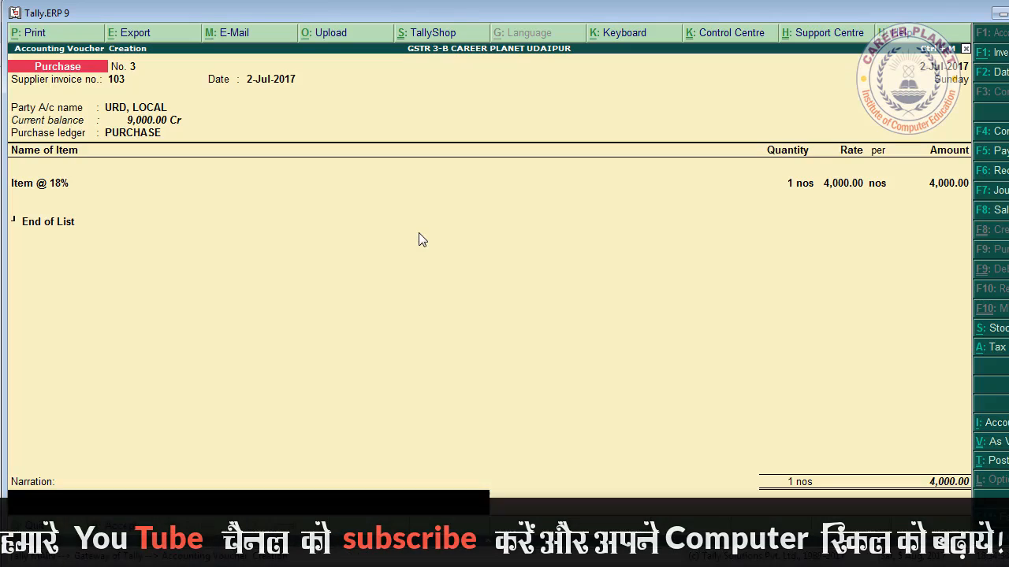
key("Return")
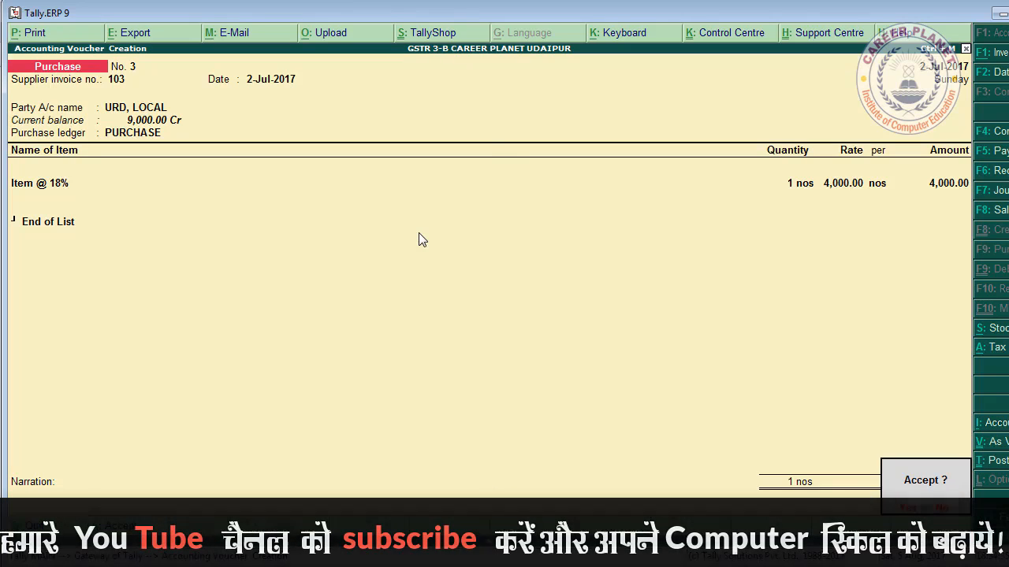
key("Return")
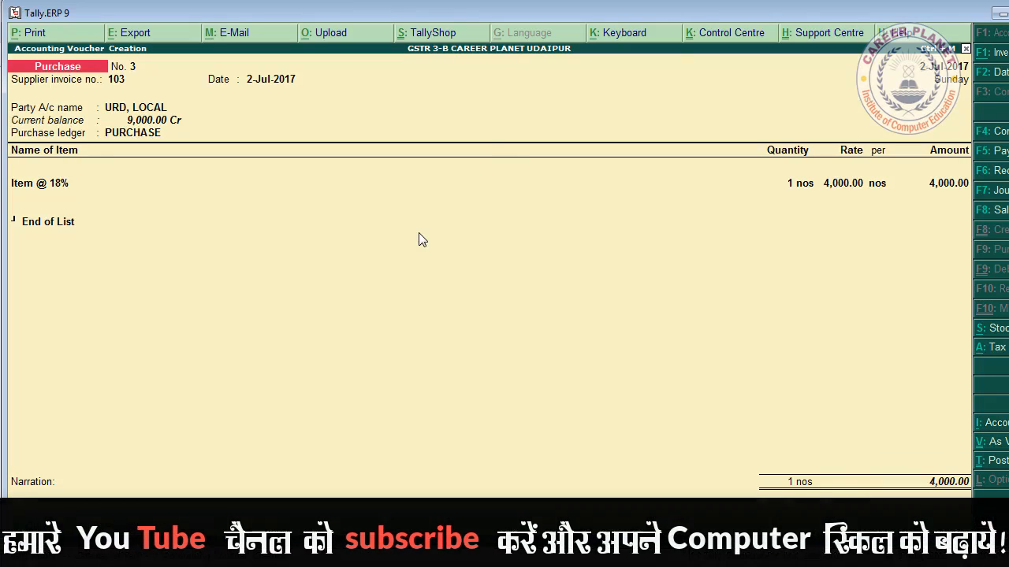
key("Escape")
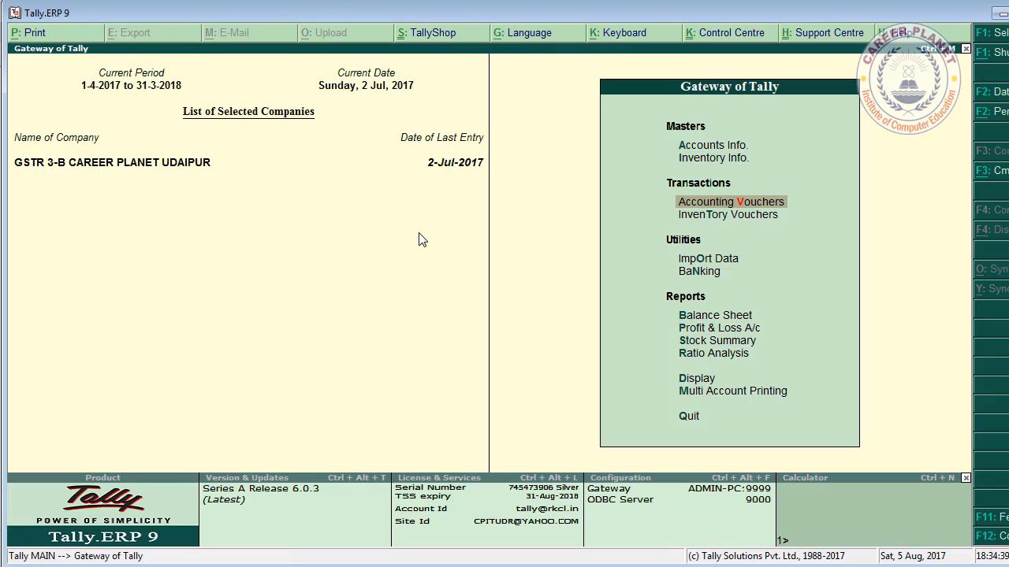
Reopen the GSTR-3B report and show the unregistered dealer purchases with the individual vouchers under each date.
key("d")
key("u")
key("g")
key("Down")
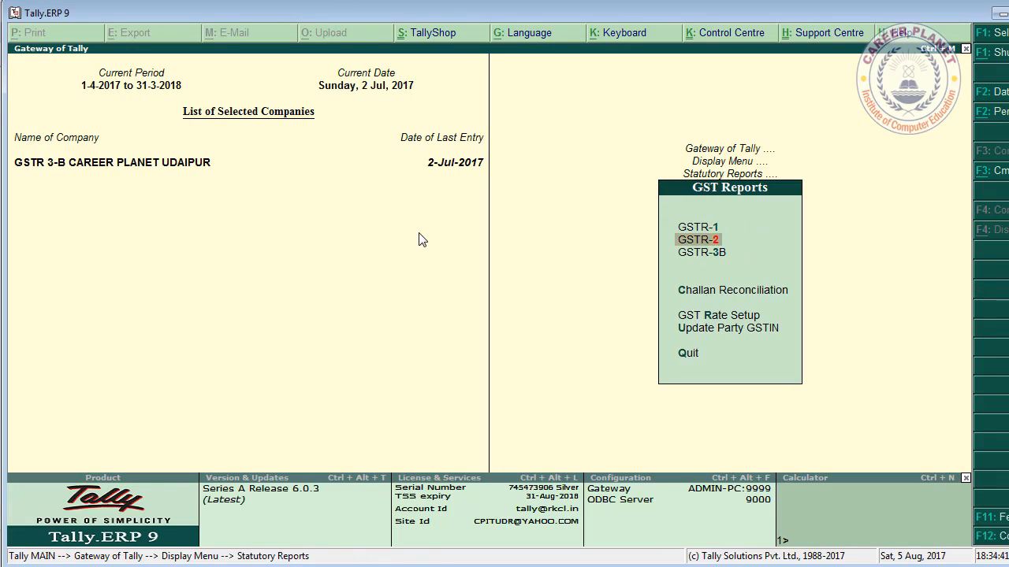
key("Down")
key("Return")
key("Return")
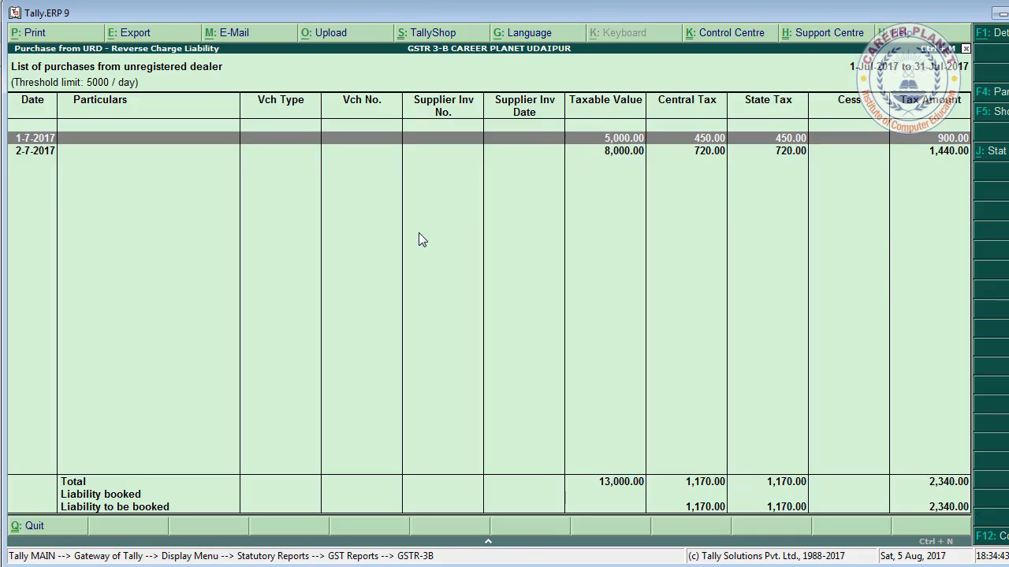
key("Down")
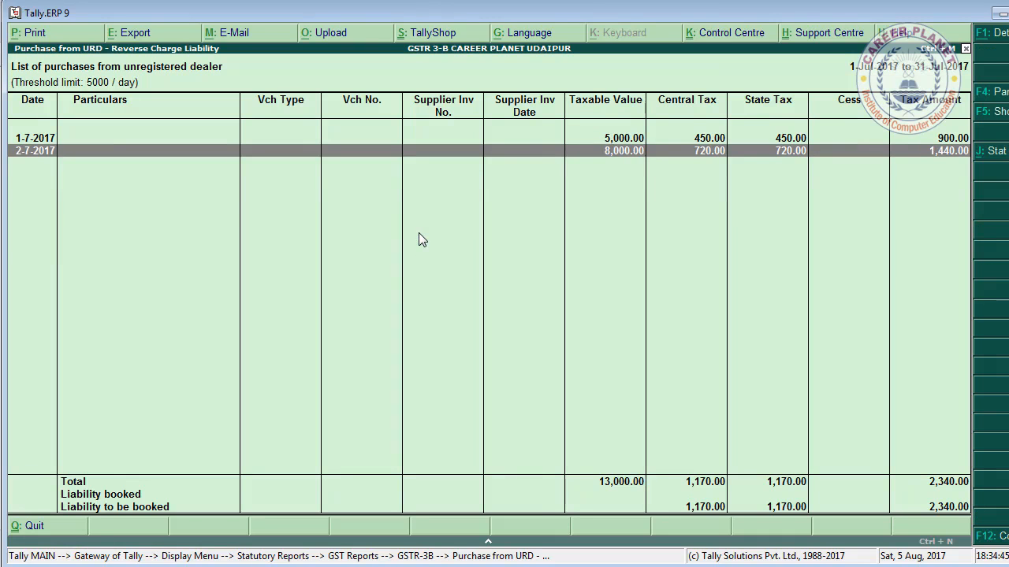
key("alt+F1")
key("Down")
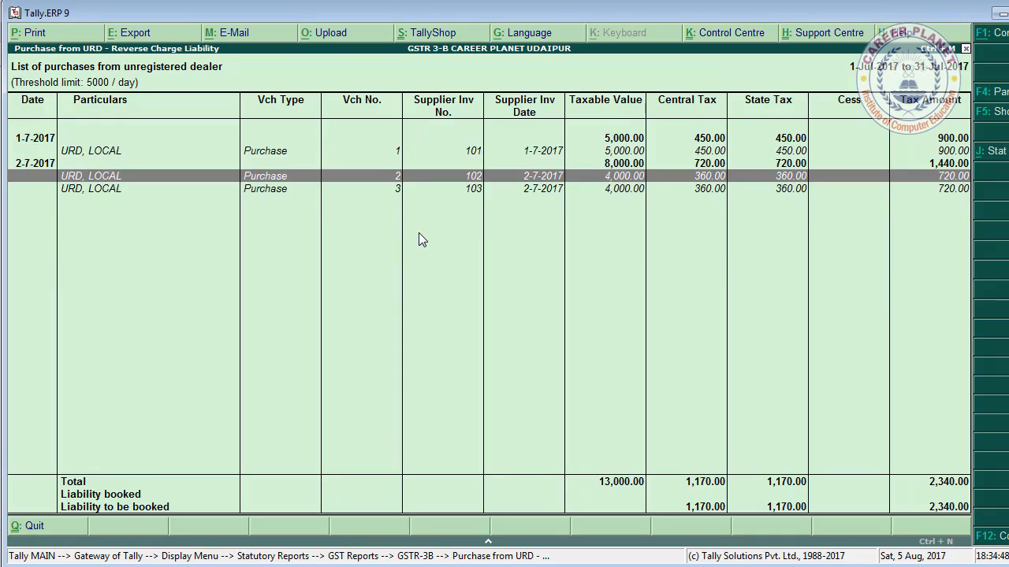
Compare the 2-7-2017 daily total with its individual purchase vouchers against the threshold limit in the reverse charge liability list.
key("Down")
key("Up")
key("Up")
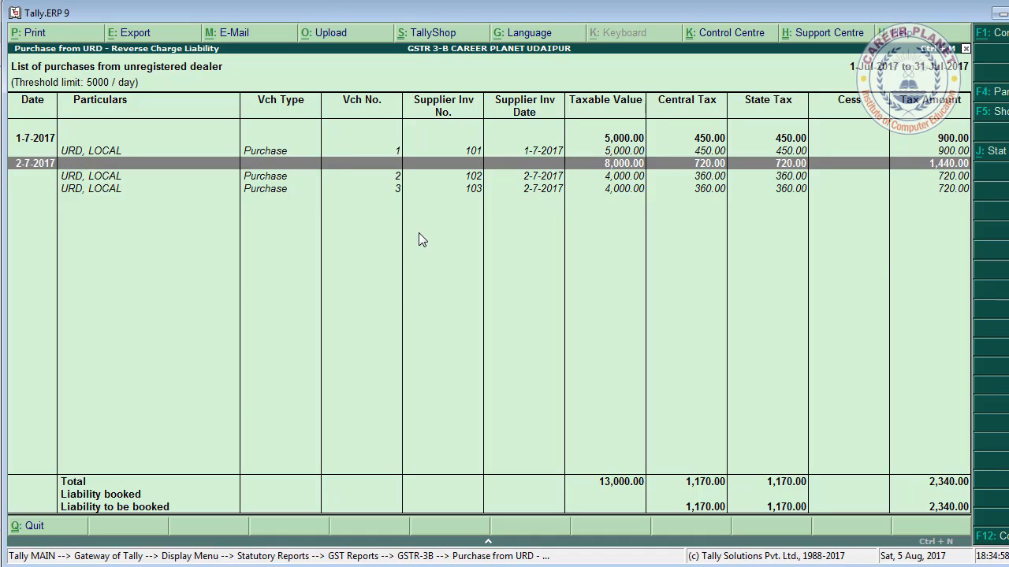
key("Down")
key("Up")
key("Down")
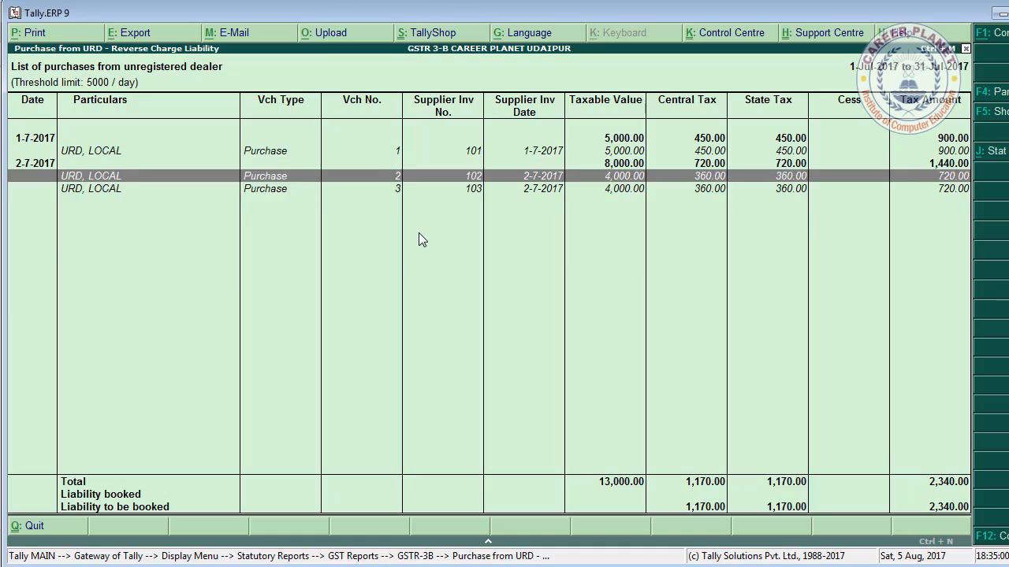
key("Down")
key("Up")
key("Up")
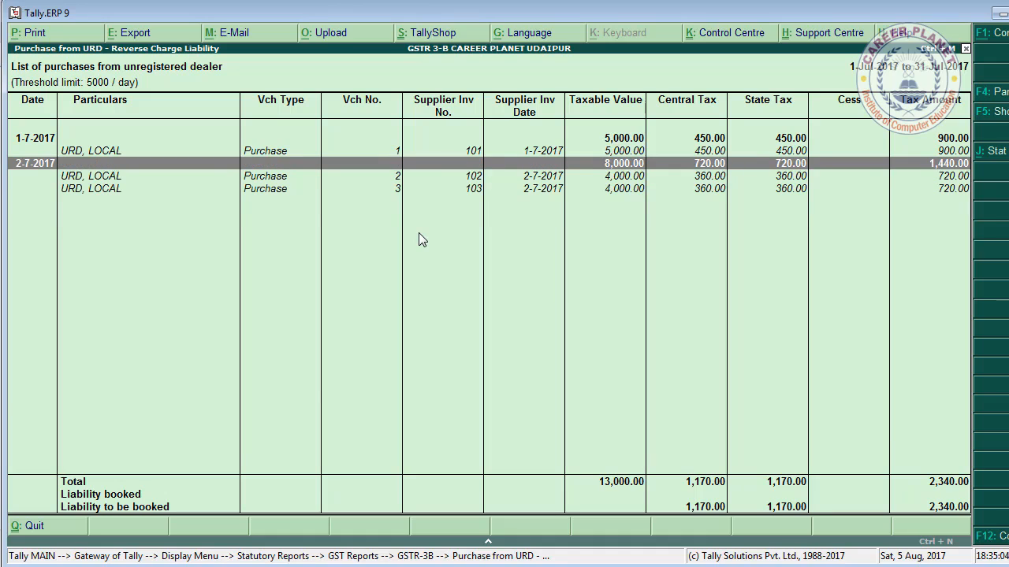
key("Down")
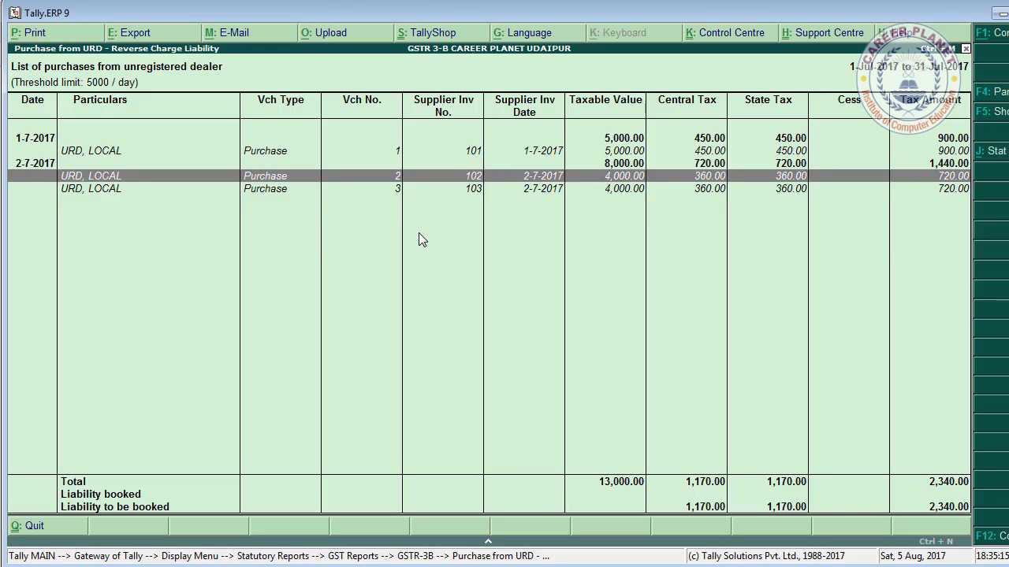
Leave the GST reports and start a new purchase voucher with the voucher date 3-Jul-2017.
key("Escape")
key("Escape")
key("Escape")
key("Escape")
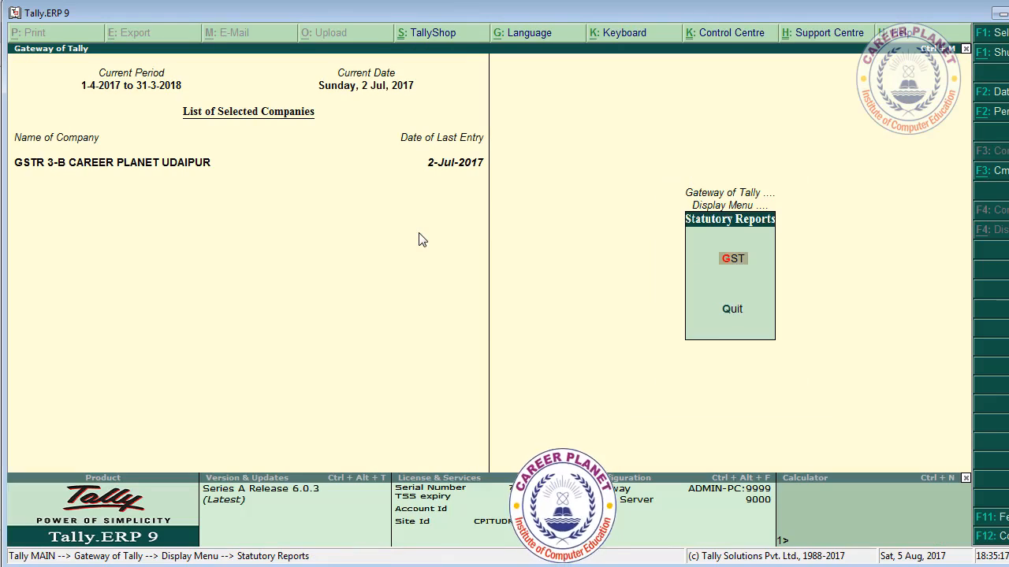
key("Escape")
key("v")
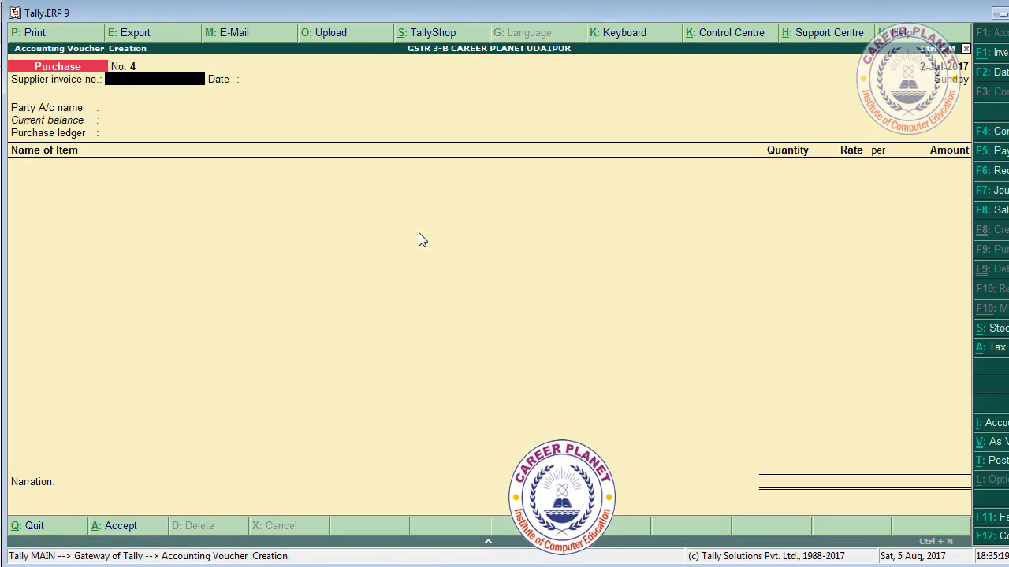
key("F2")
type("3")
key("Return")
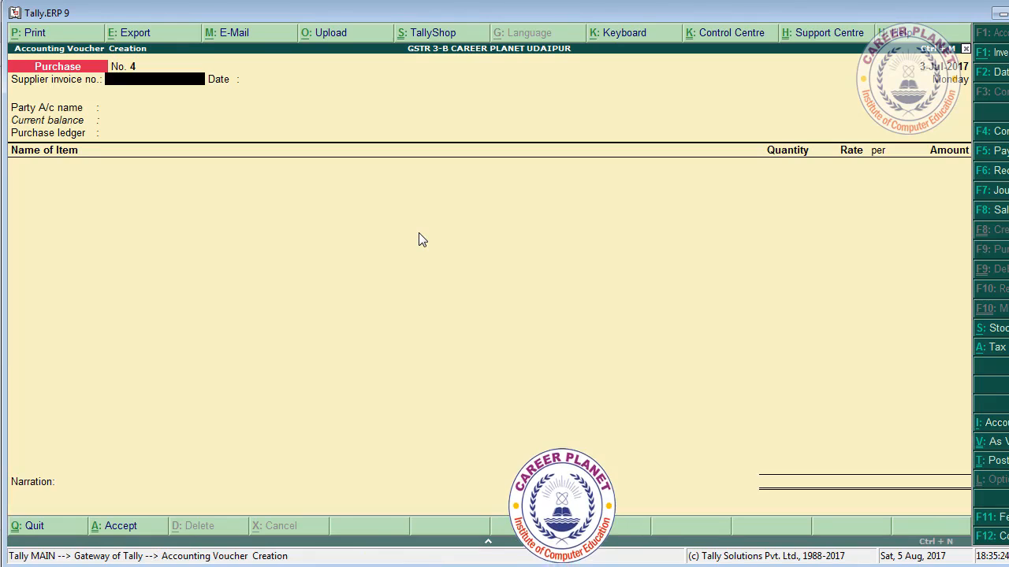
Fill in the voucher header with supplier invoice number 103, switch to accounting invoice mode, and set Golden Transport as the party.
type("103")
key("Return")
key("Return")
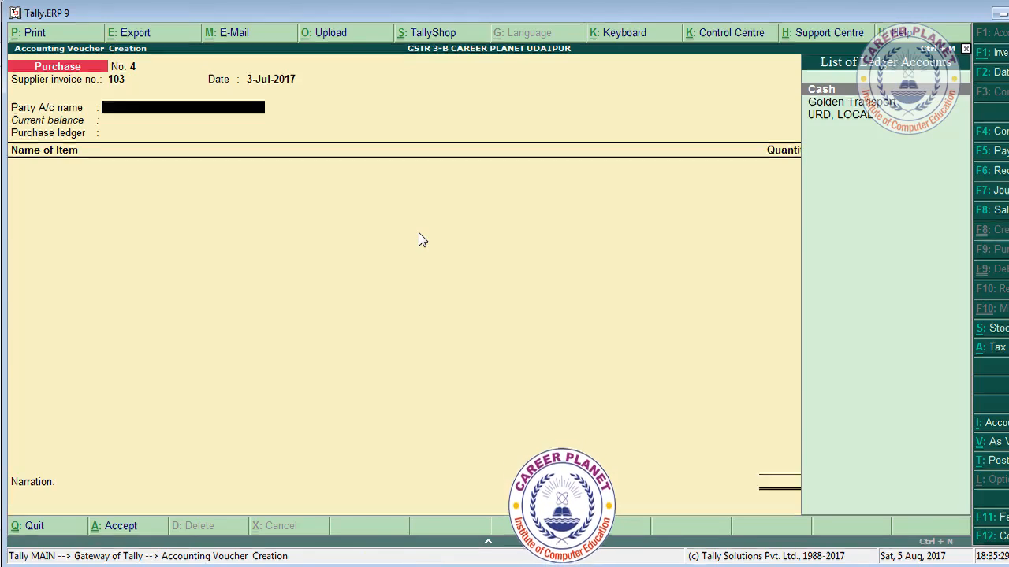
key("alt+i")
key("Return")
key("Return")
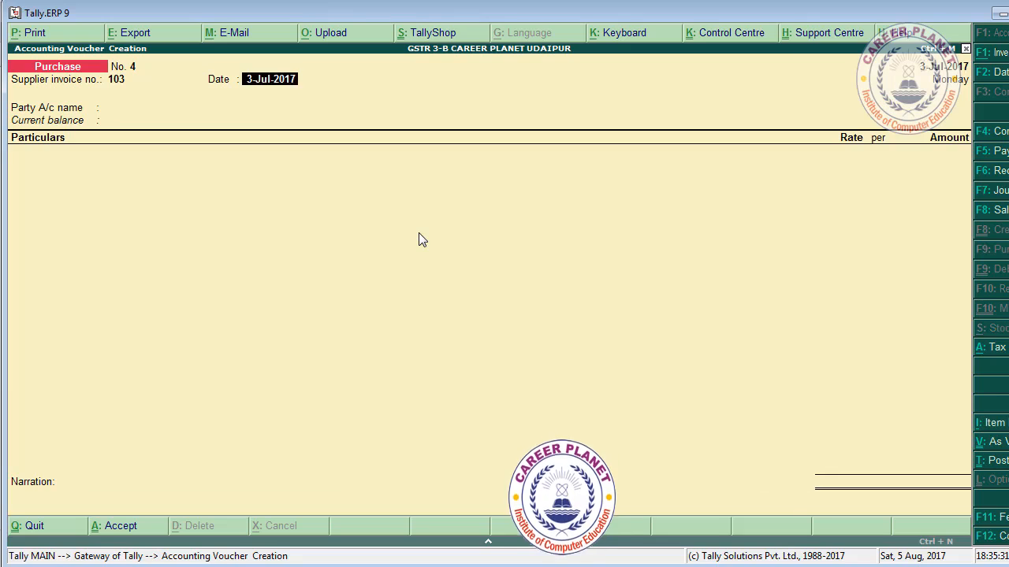
key("Down")
key("Return")
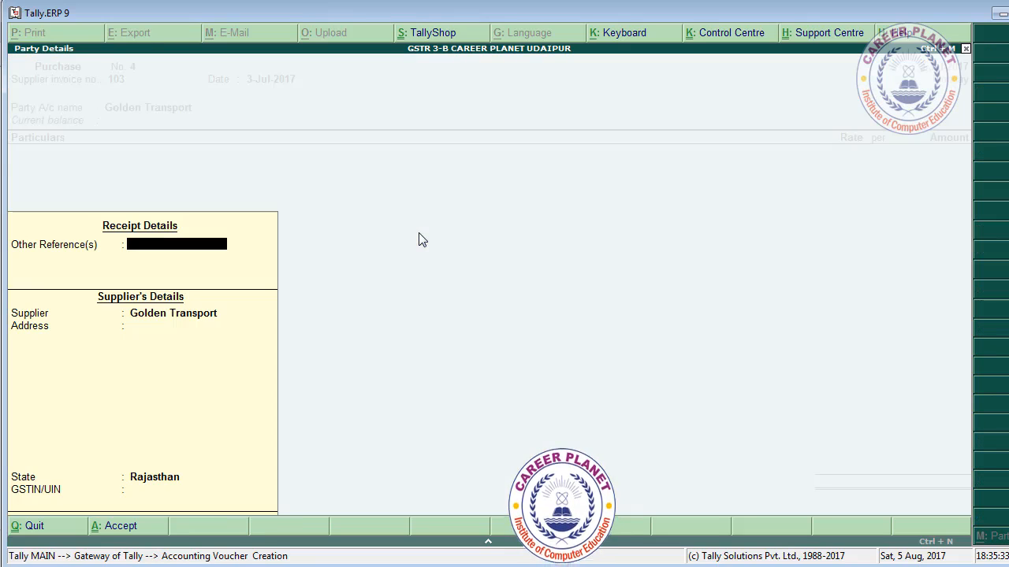
key("Return")
Add the Transportation Charges ledger to the purchase voucher with an amount of 10000.
type("T")
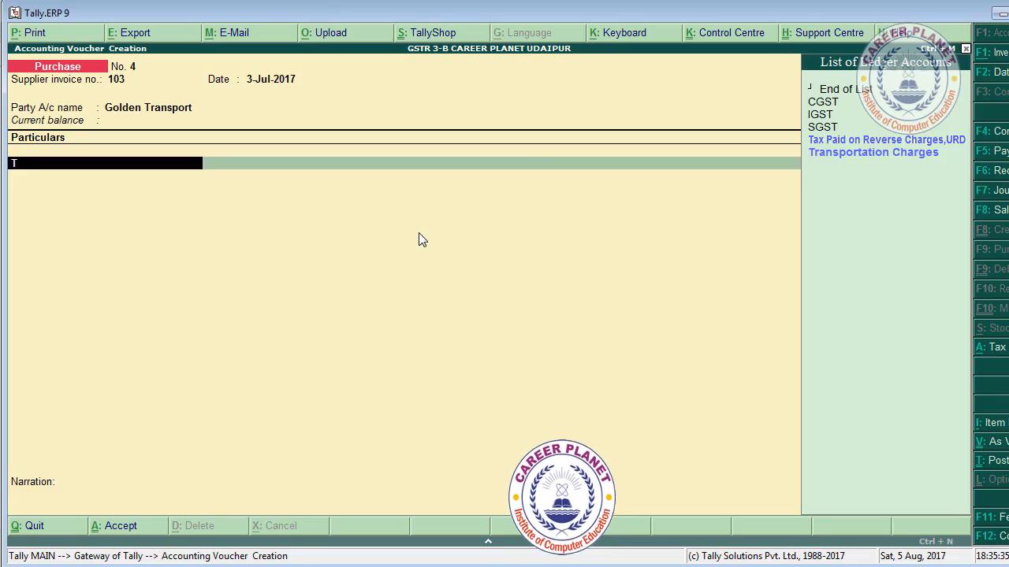
key("Return")
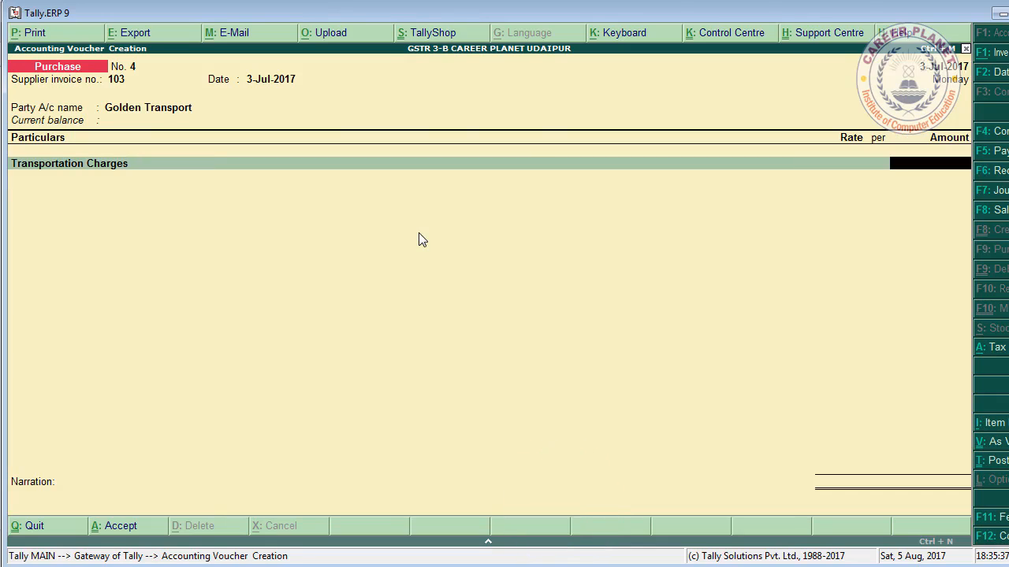
type("10000")
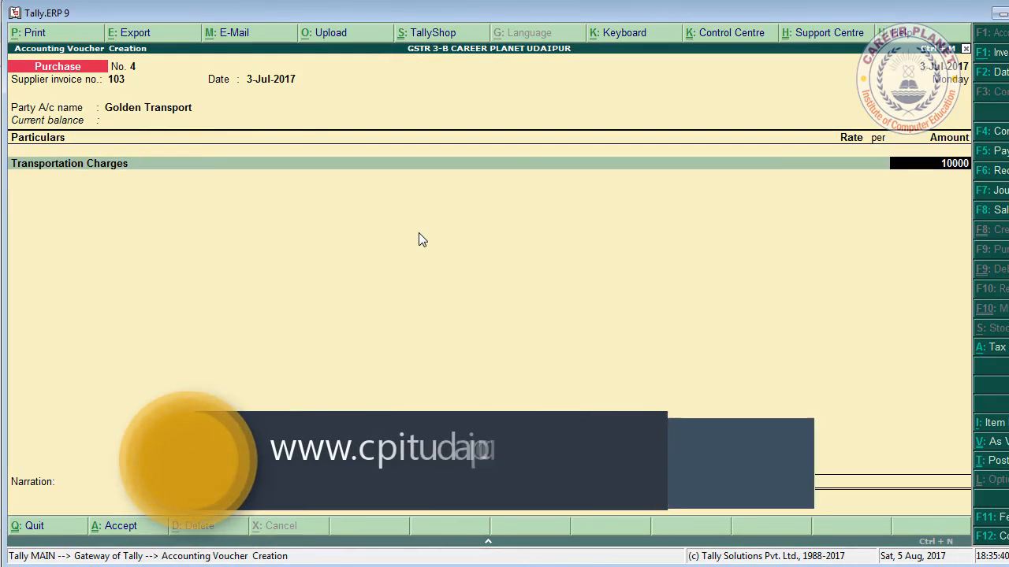
key("Return")
View the detailed tax analysis of the Transportation Charges purchase and return to the voucher.
key("alt+a")
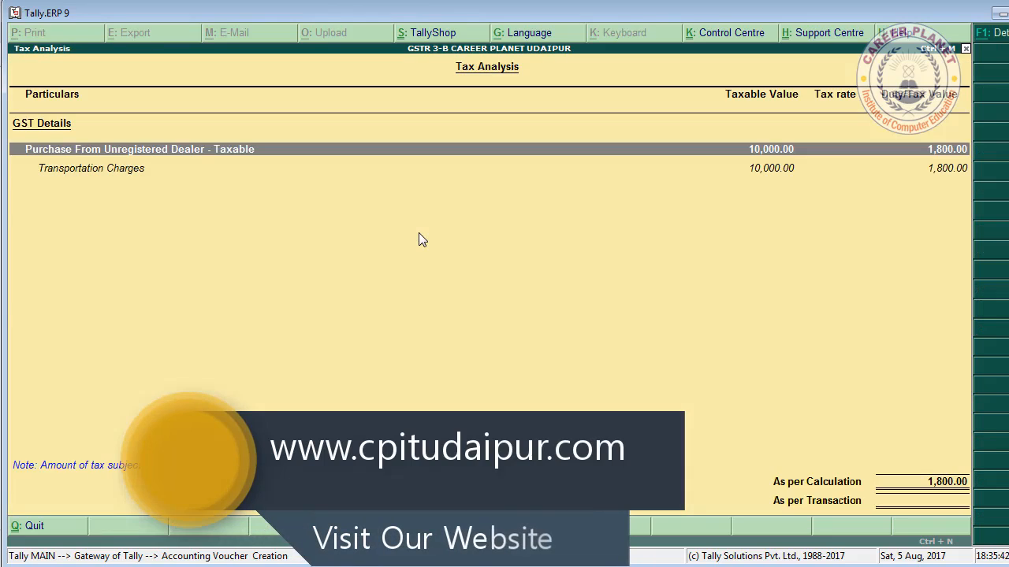
key("alt+F1")
key("Escape")
Record the Golden Transport amount as new bill reference 103 without a due date, and accept the purchase voucher without narration.
key("Return")
key("Return")
key("Return")
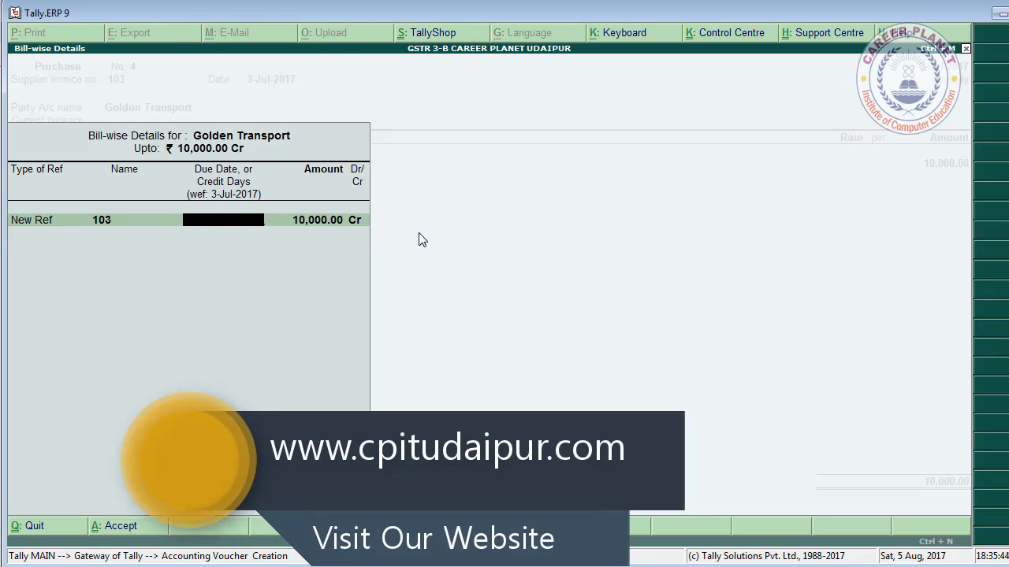
key("Return")
key("Return")
key("Return")
key("Return")
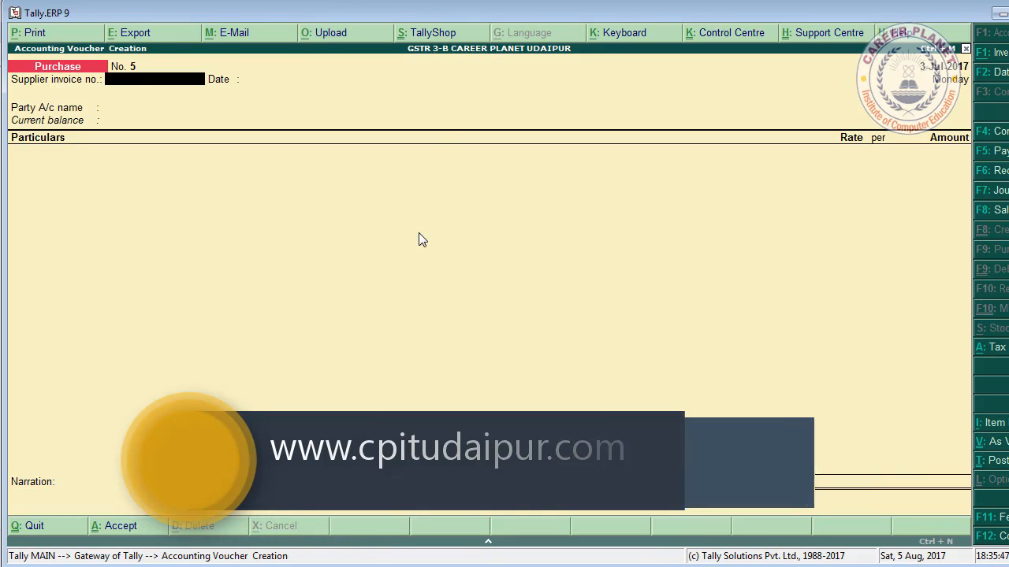
Leave voucher entry and open the GSTR-3B report from the GST statutory reports.
key("Escape")
key("d")
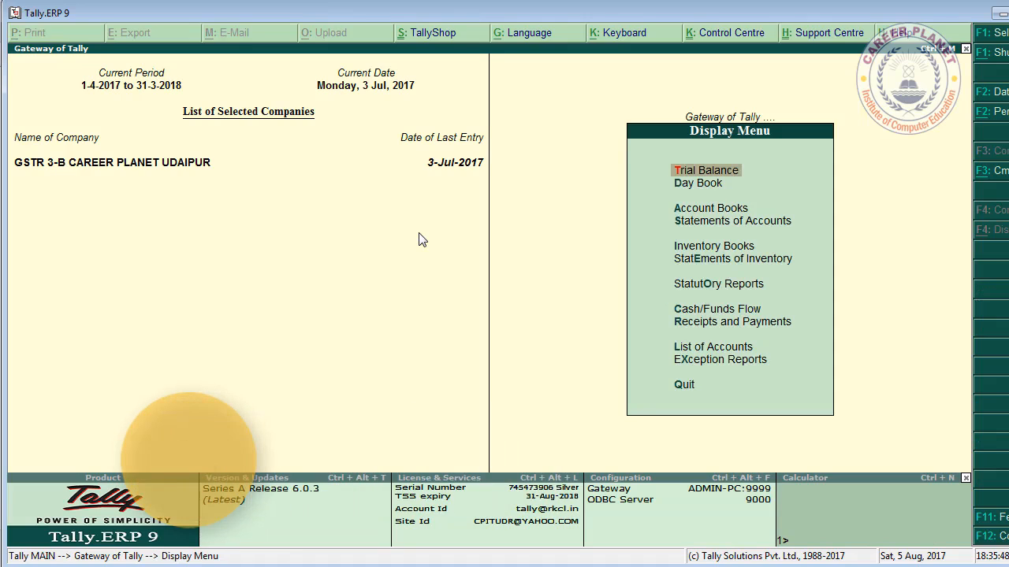
key("o")
key("Return")
key("Down")
key("Down")
key("Return")
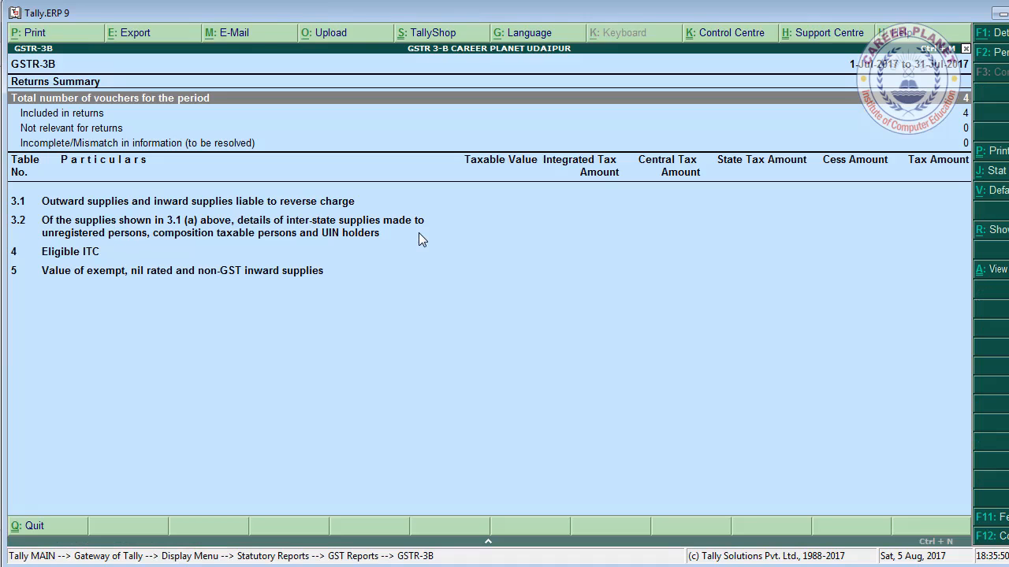
Open the list of purchases from unregistered dealers and show the vouchers under each date, including the Golden Transport purchase.
key("Return")
key("Down")
key("Down")
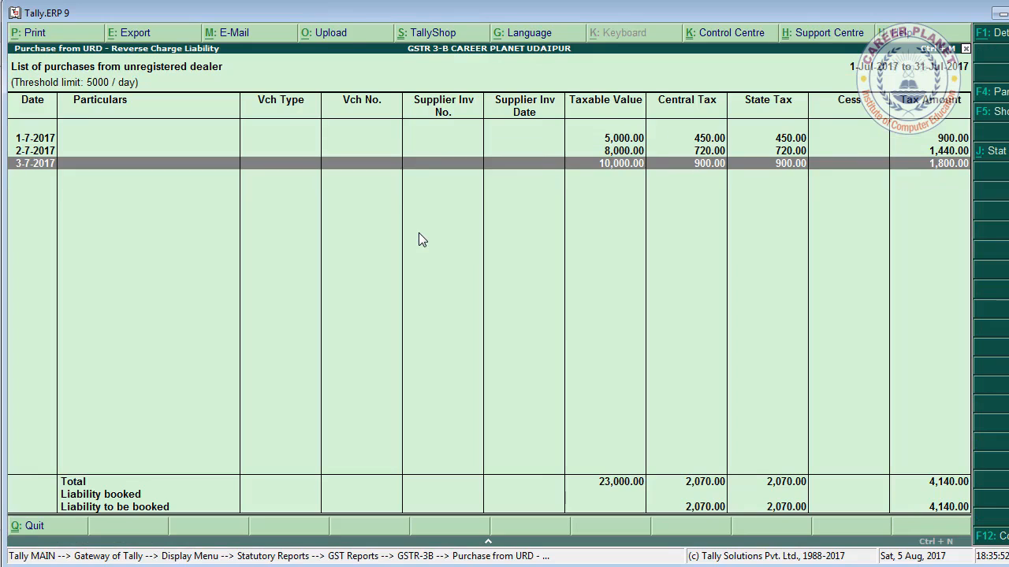
key("alt+F1")
key("Down")
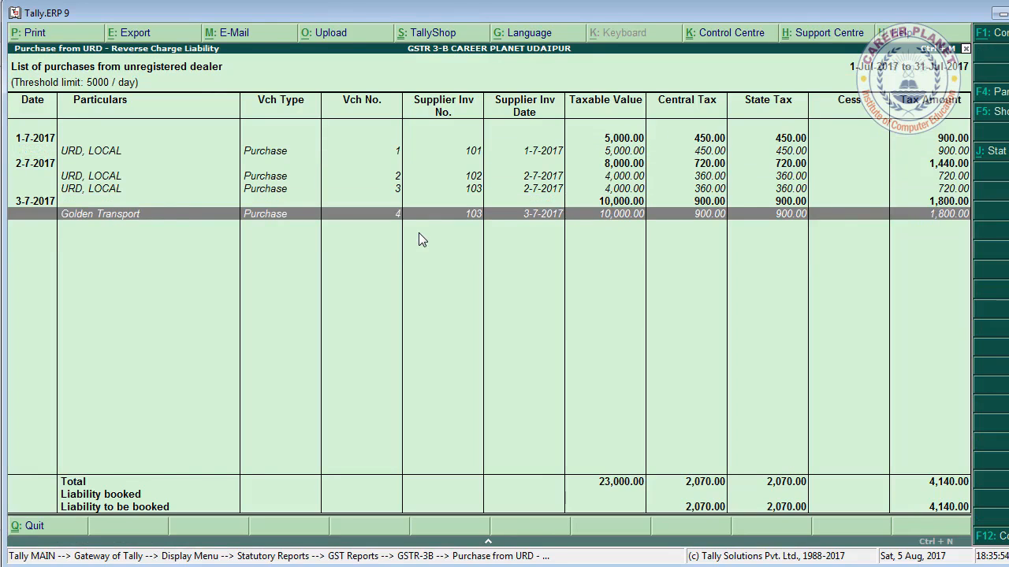
Reopen the unregistered dealer purchases with daily totals only and filter the list to the party Golden Transport.
key("Escape")
key("Return")
key("Down")
key("Down")
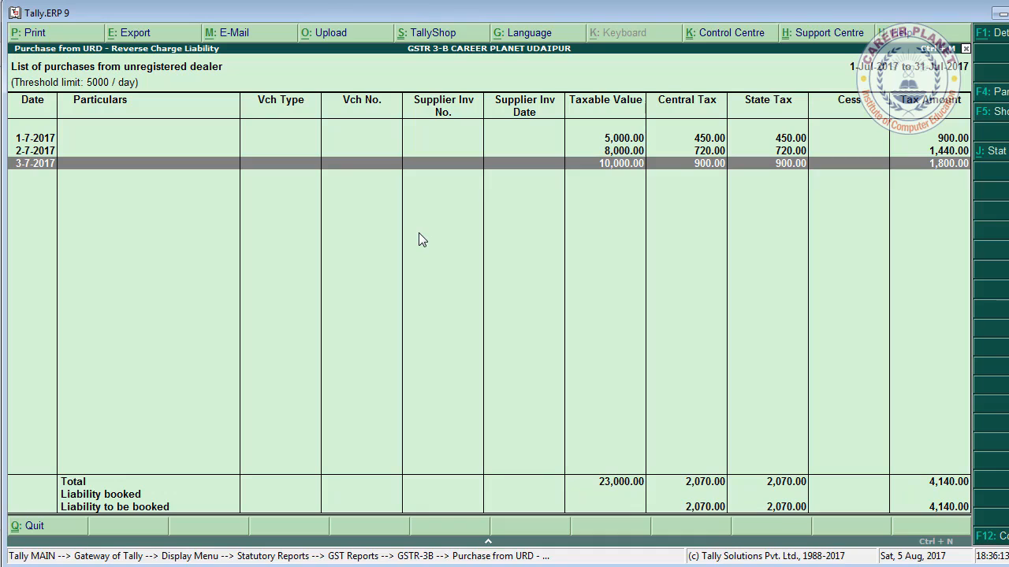
key("F4")
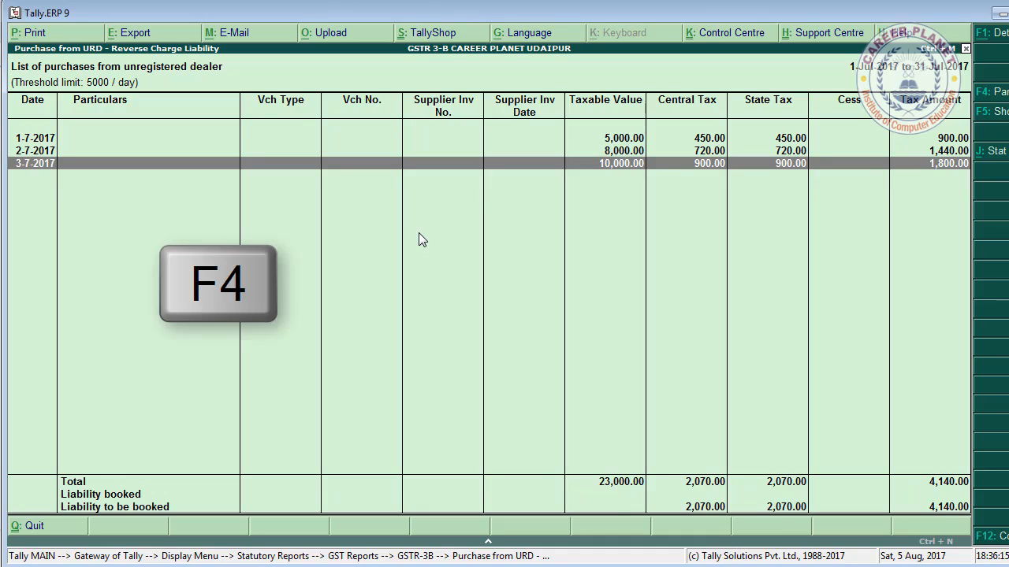
key("Down")
key("Down")
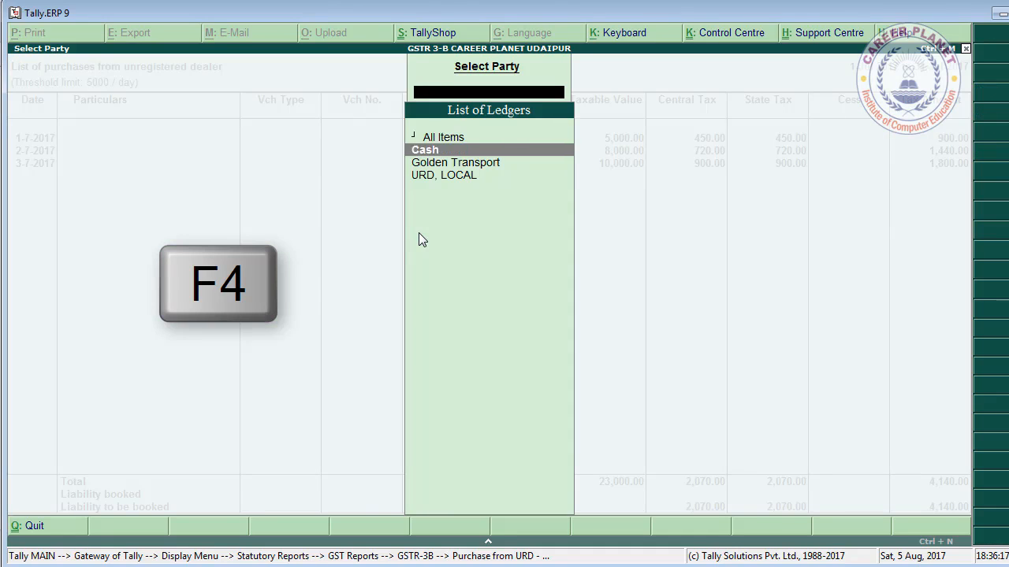
key("Return")
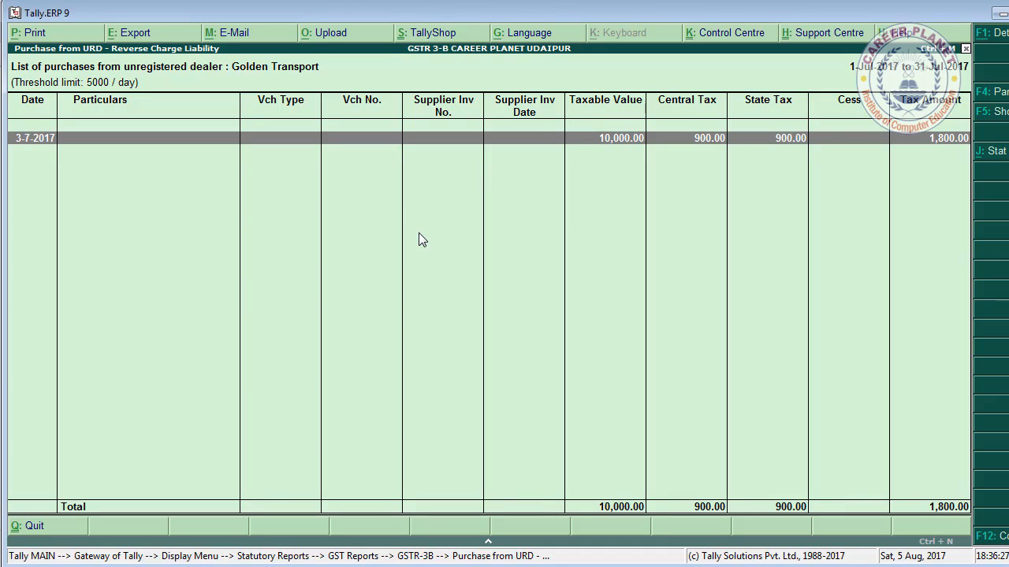
Reopen the unregistered dealer purchases for all parties and switch the list out of its default view.
key("Escape")
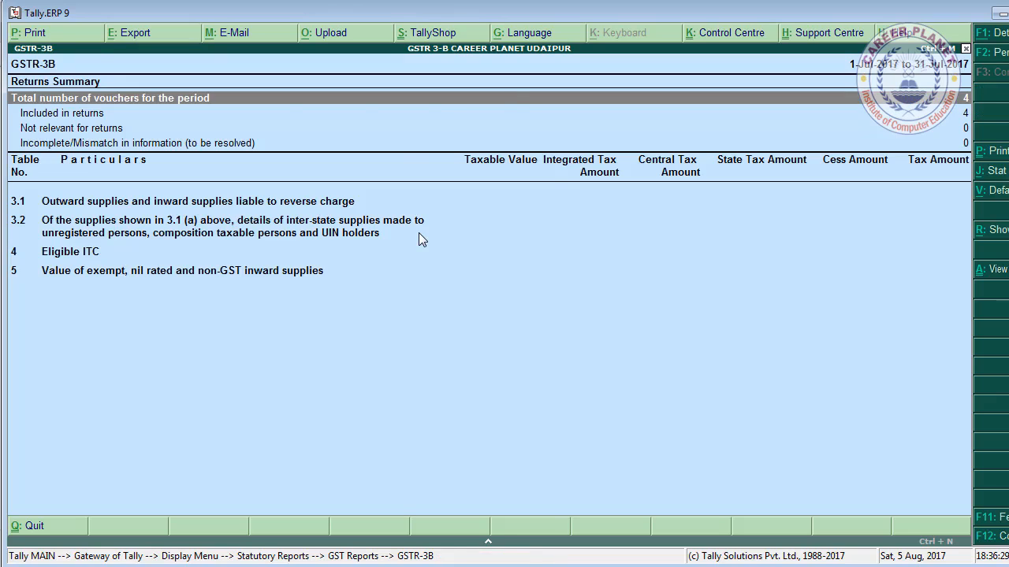
key("Return")
key("Up")
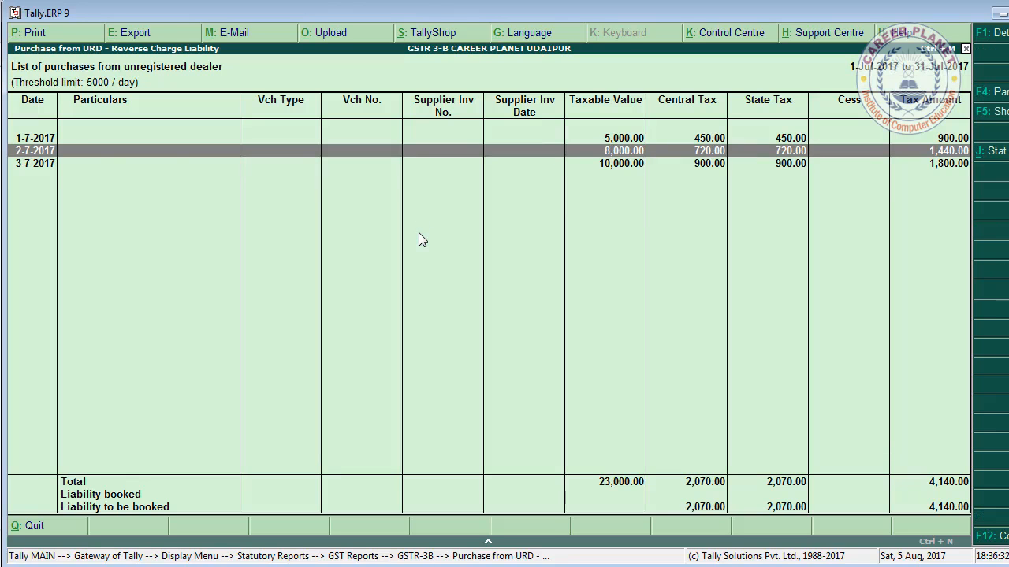
key("F5")
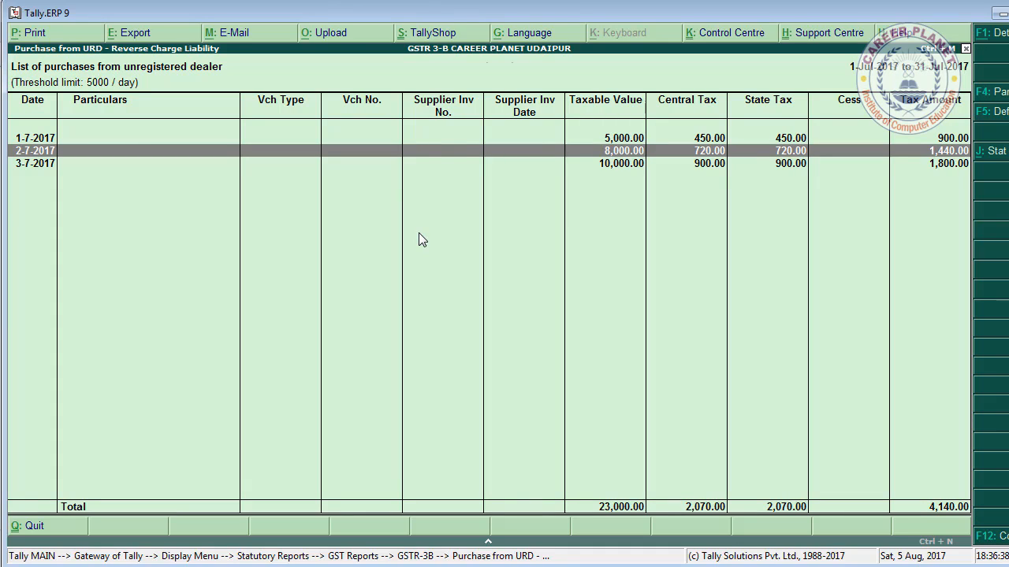
Filter the unregistered dealer purchases to the party URD, LOCAL.
key("F4")
key("Down")
key("Down")
key("Down")
key("Return")
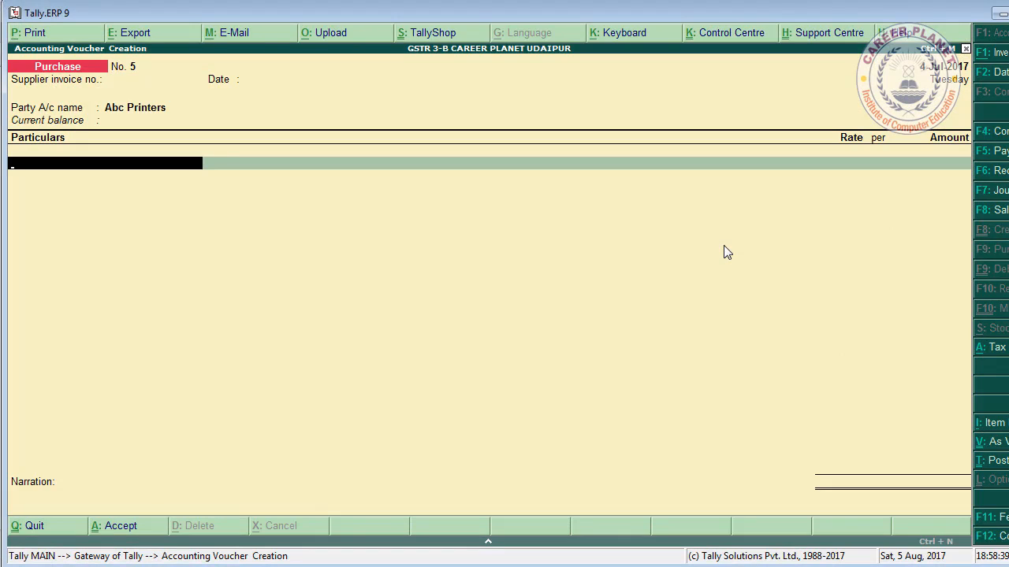
Go back to the header of the Abc Printers purchase voucher and enter supplier invoice number 105 dated 4-Jul-2017.
key("BackSpace")
key("BackSpace")
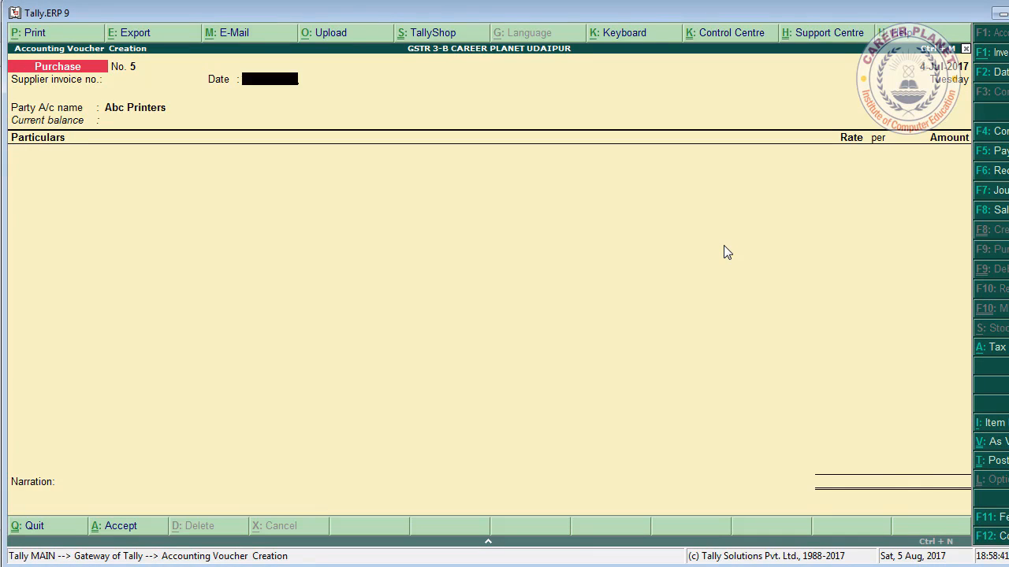
key("BackSpace")
type("105")
key("Return")
key("Return")
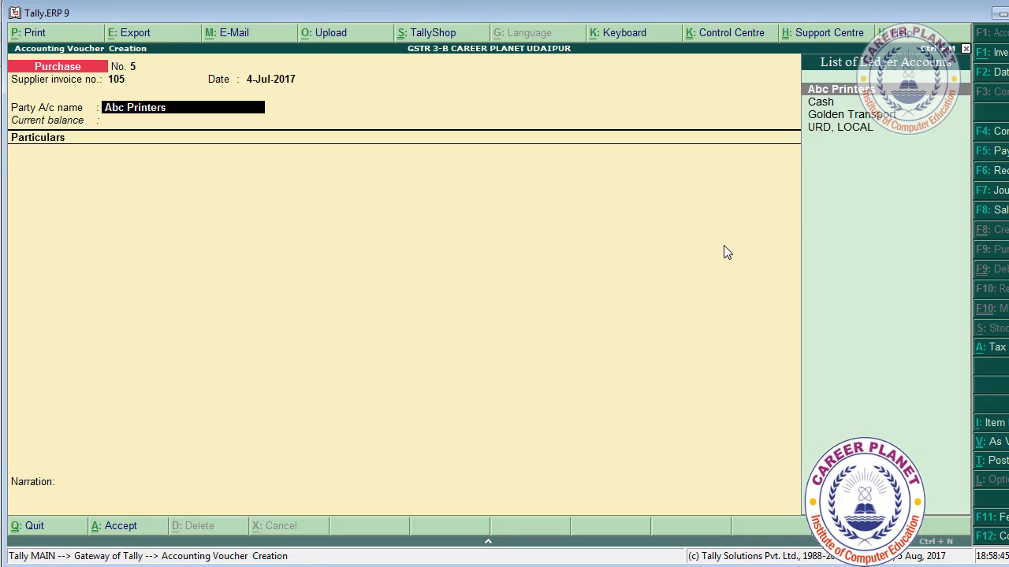
Open the Abc Printers ledger for alteration and keep its Sundry Creditors group, bill-by-bill and mailing details.
key("ctrl+Return")
key("Return")
key("Return")
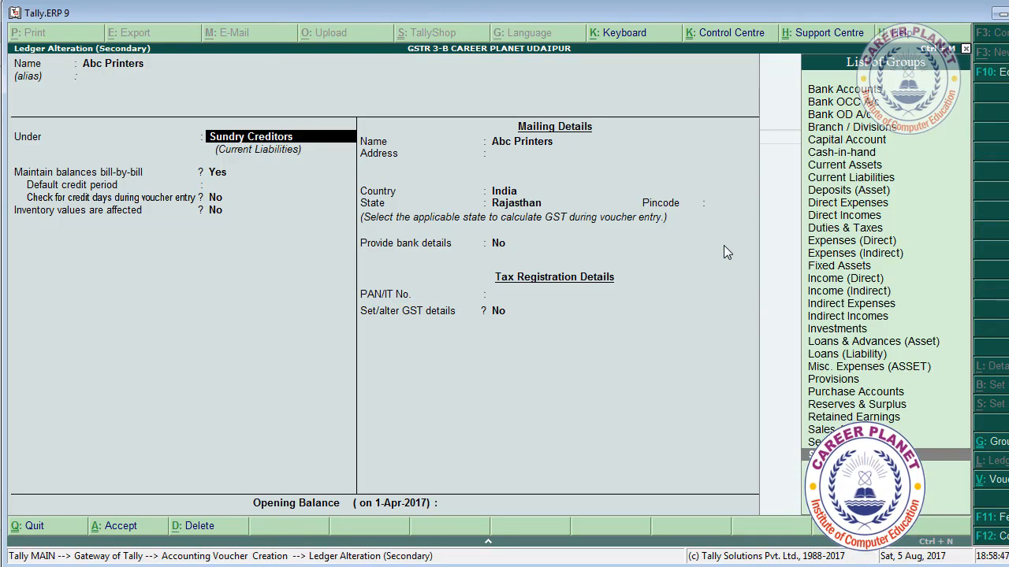
key("Return")
key("Return")
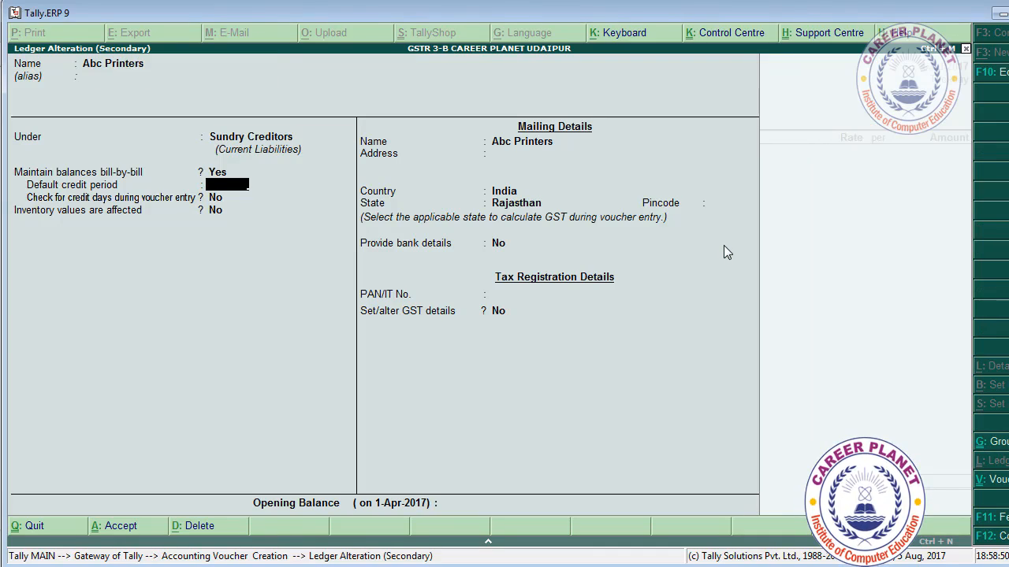
key("Return")
key("Return")
key("Return")
key("Return")
key("Return")
key("Return")
key("Return")
key("Return")
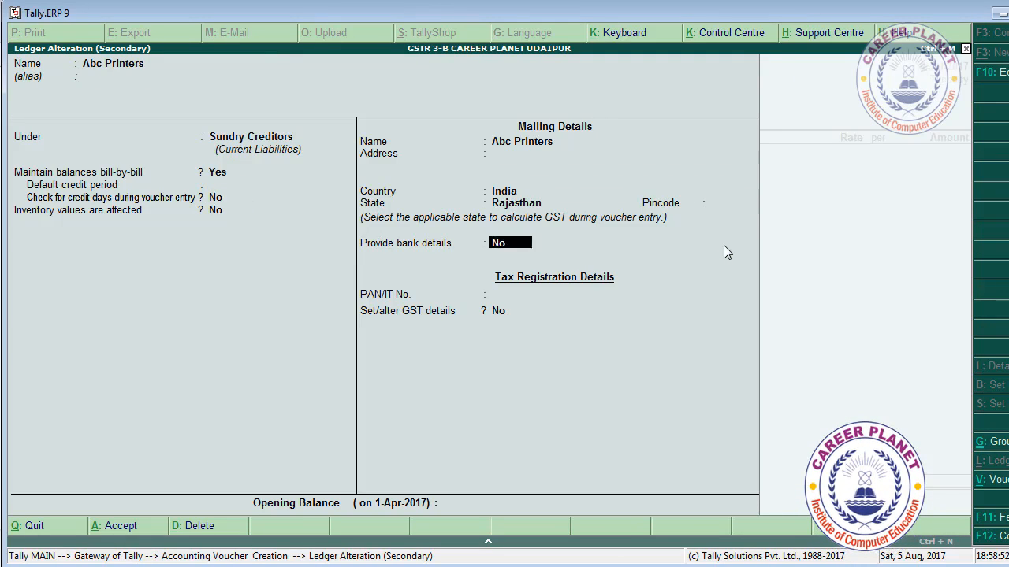
Enable GST details for the Abc Printers ledger with registration type Unregistered, save it, and return to the voucher particulars.
key("y")
key("Return")
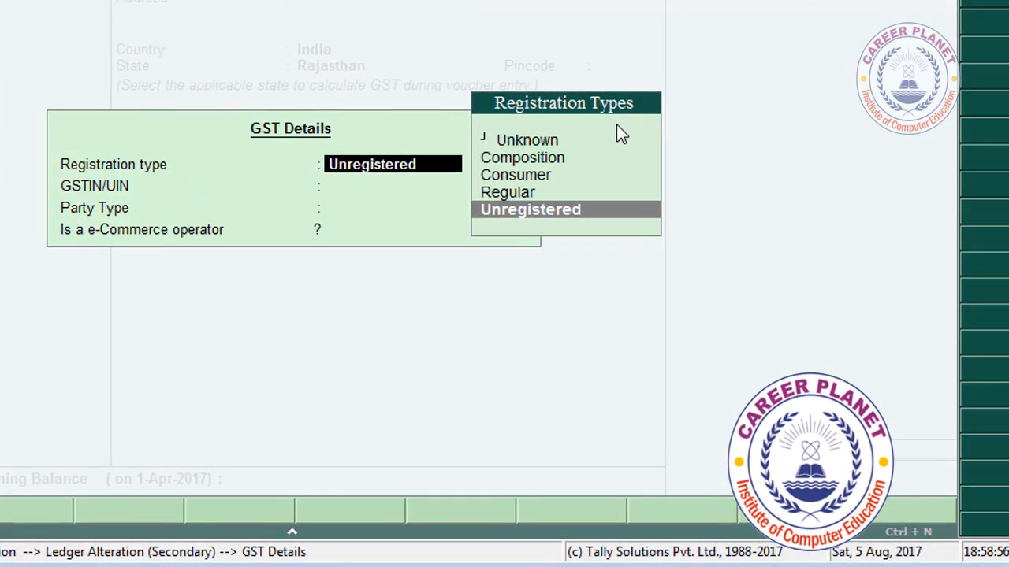
key("Return")
key("Return")
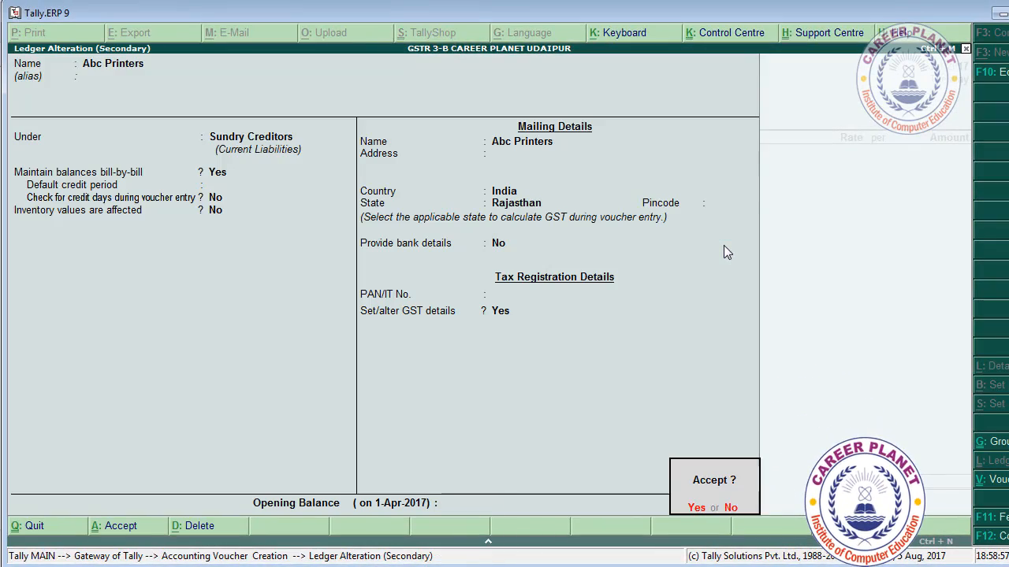
key("Return")
key("ctrl+a")
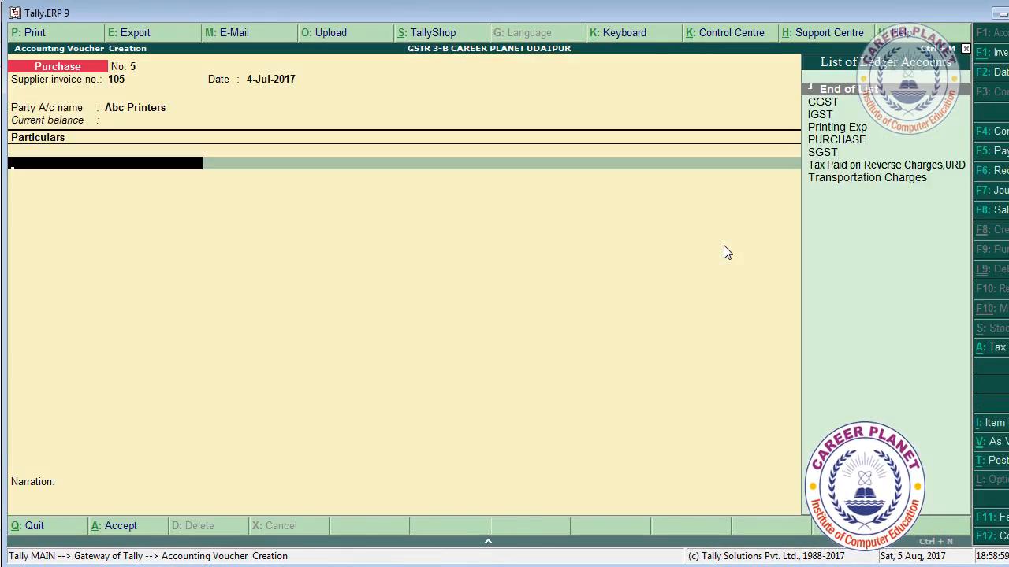
Select Printing Exp in the voucher particulars, open its ledger for alteration, and enable editing of its GST details.
type("P")
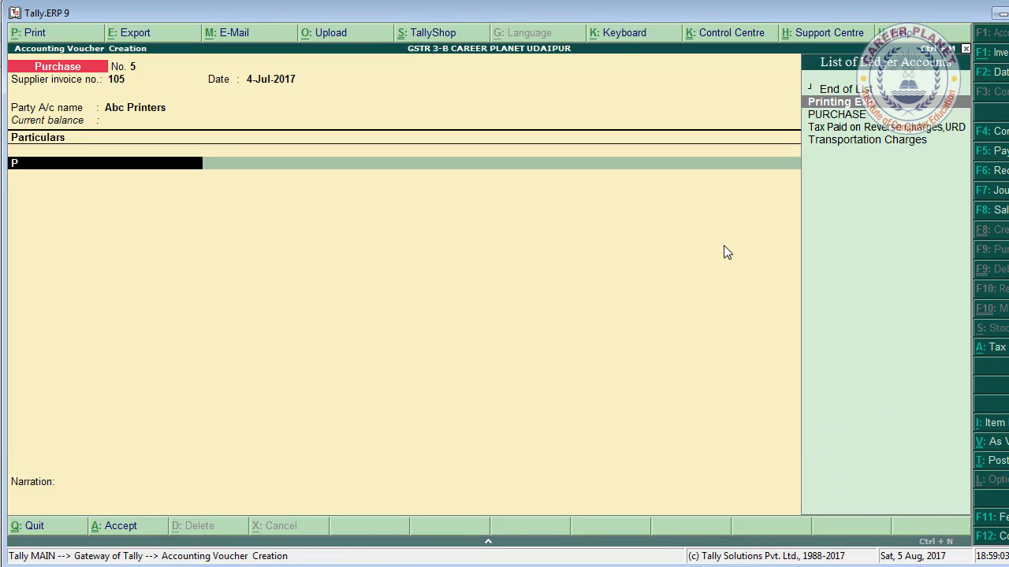
key("Return")
key("BackSpace")
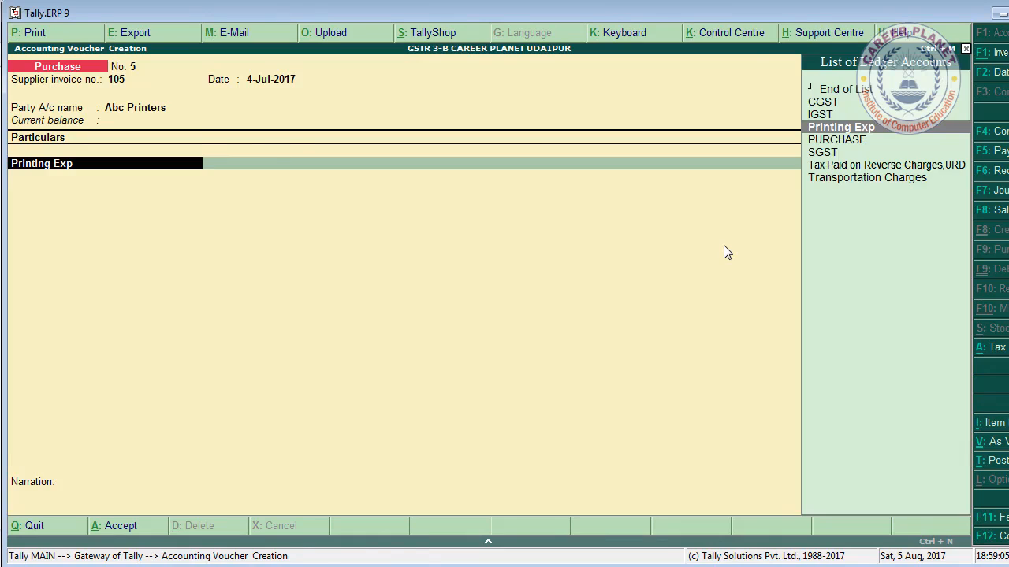
key("ctrl+Return")
key("Return")
key("Return")
key("Return")
key("Return")
key("Return")
key("y")
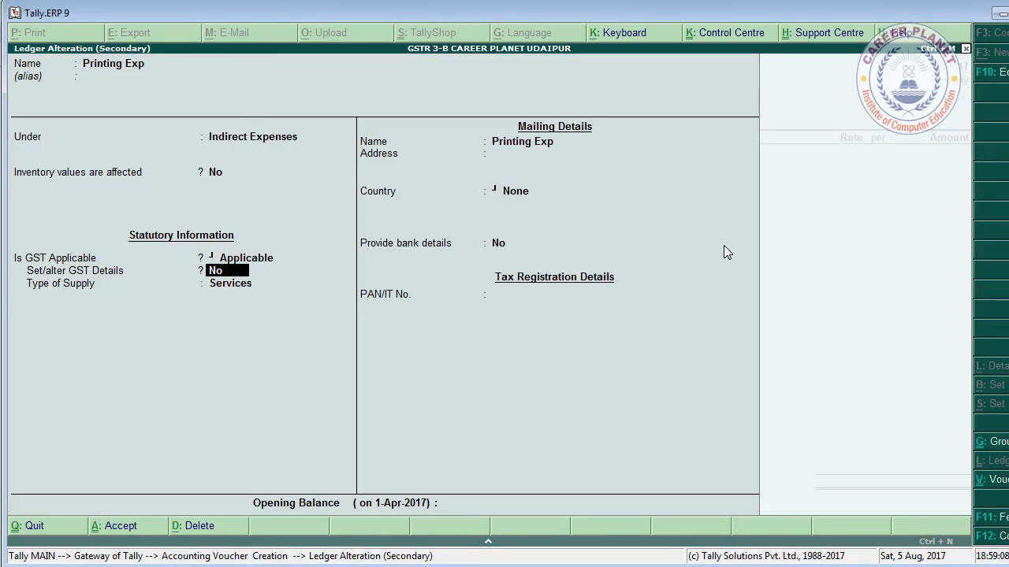
key("Return")
Confirm the Printing Exp GST details as Purchase Taxable, Taxable, reverse charge No, and 18% integrated tax.
key("Return")
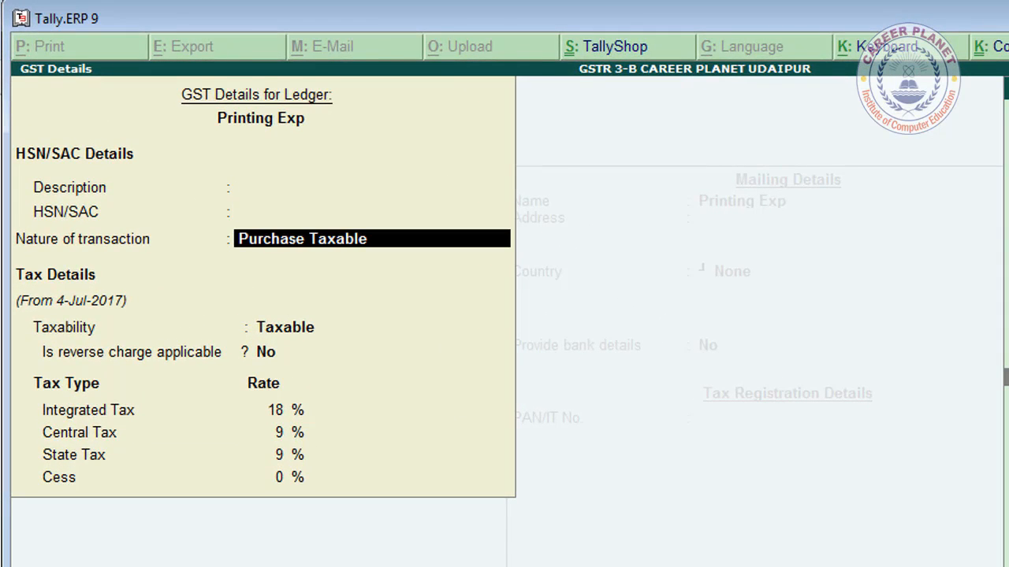
key("Return")
key("Return")
key("Return")
key("Return")
key("Return")
key("Return")
key("Return")
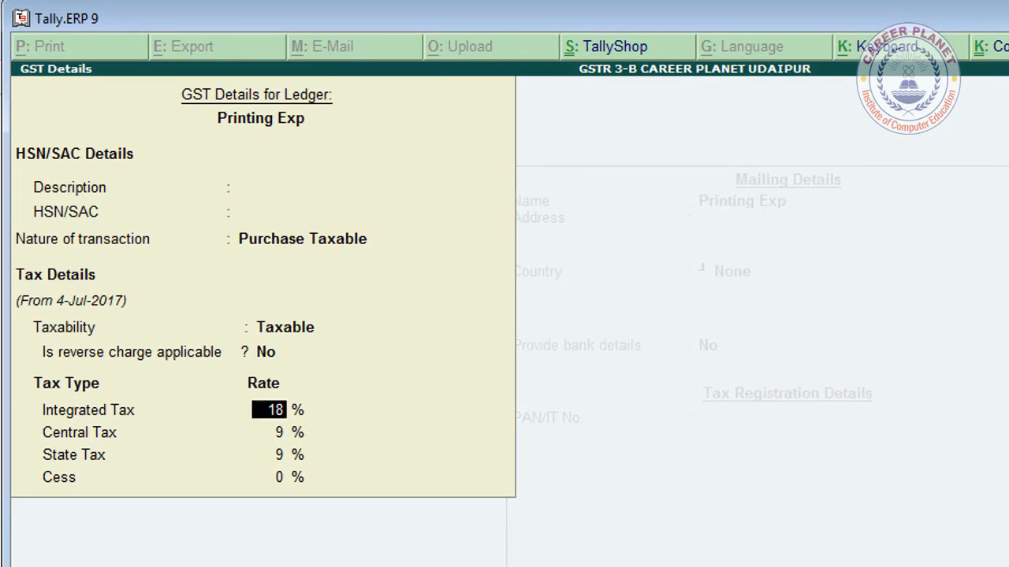
key("Return")
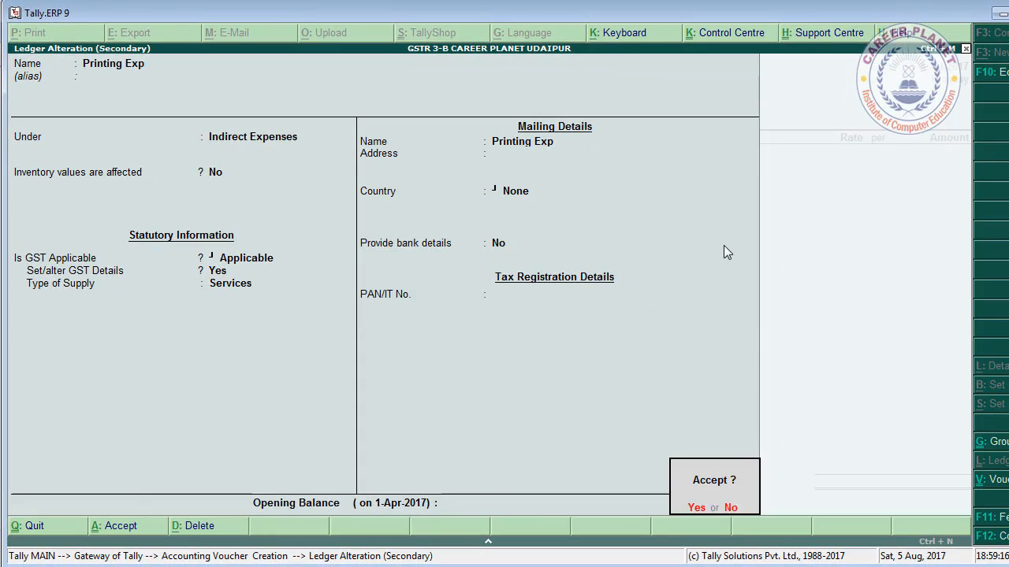
Save the Printing Exp ledger and enter 1000 as its amount in the purchase voucher.
key("Return")
type("1000")
key("Return")
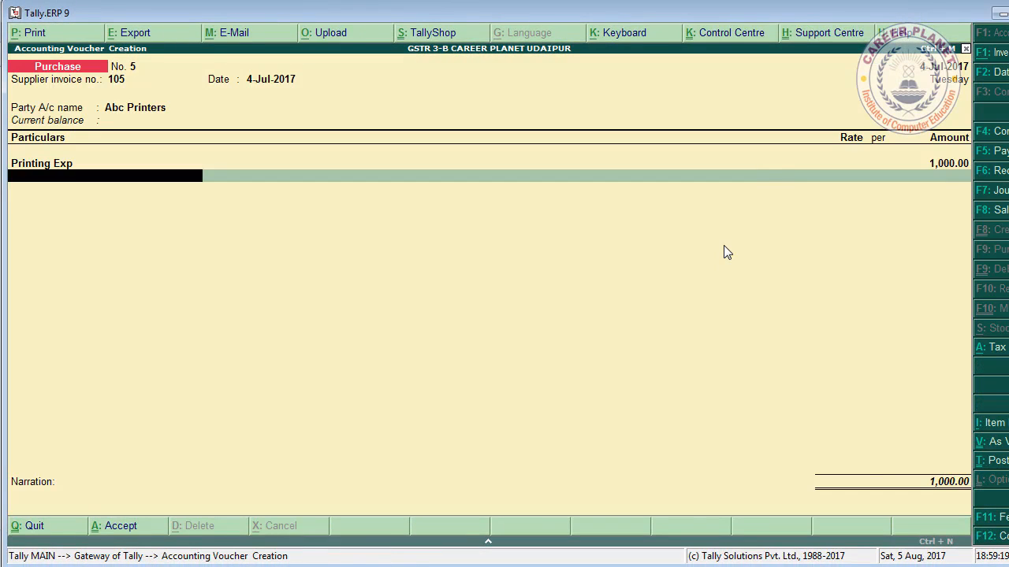
Review the detailed tax analysis for the Printing Exp entry and return to the voucher.
key("alt+a")
key("alt+F1")
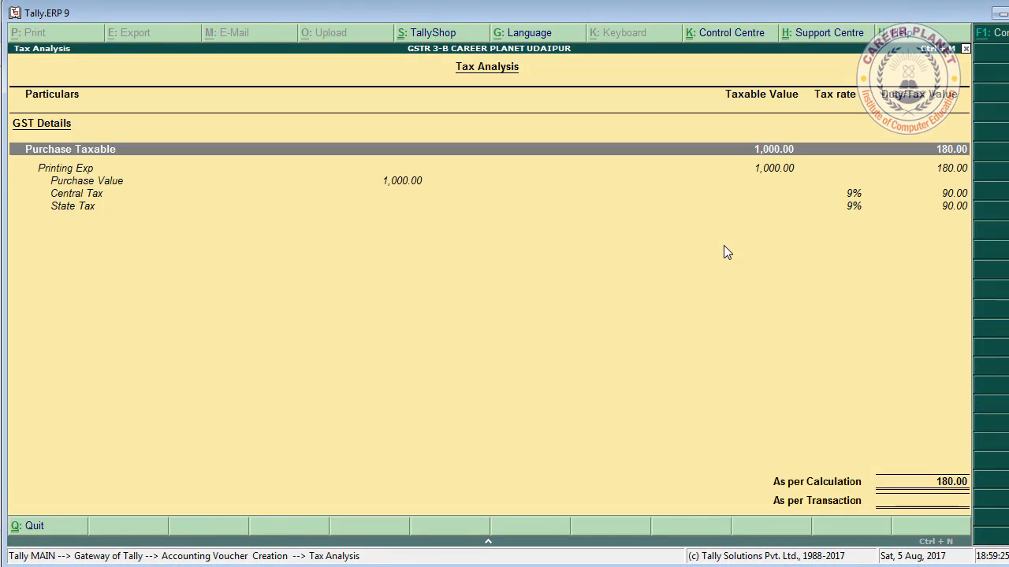
key("Escape")
Add the CGST and SGST ledgers below Printing Exp in the voucher particulars.
type("C")
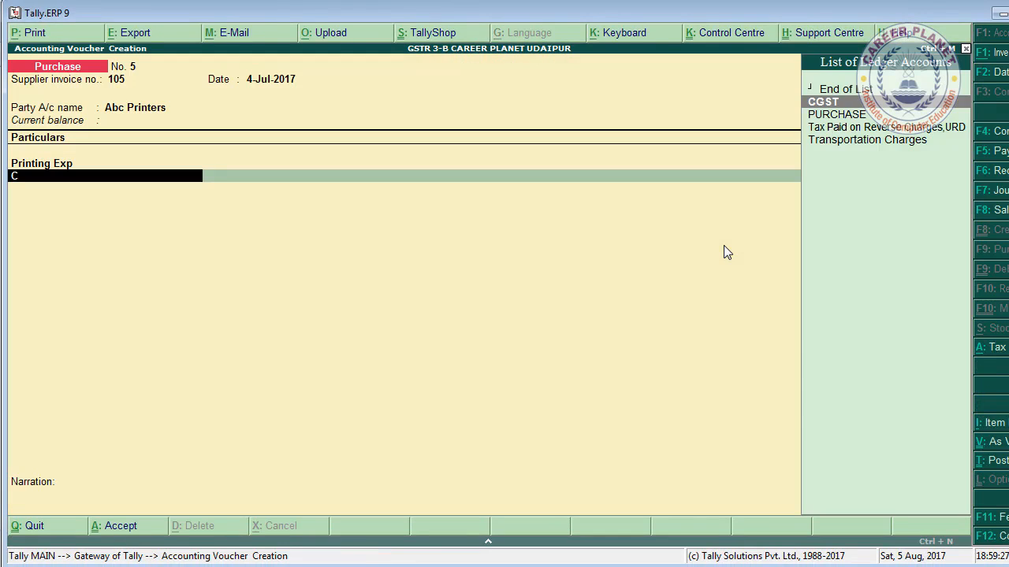
key("Return")
key("Return")
type("S")
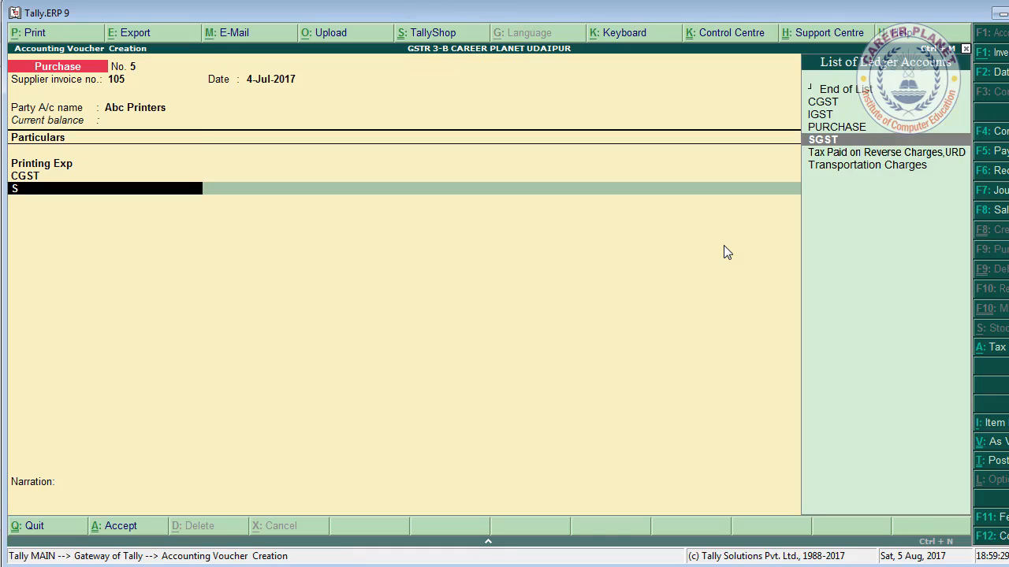
key("Return")
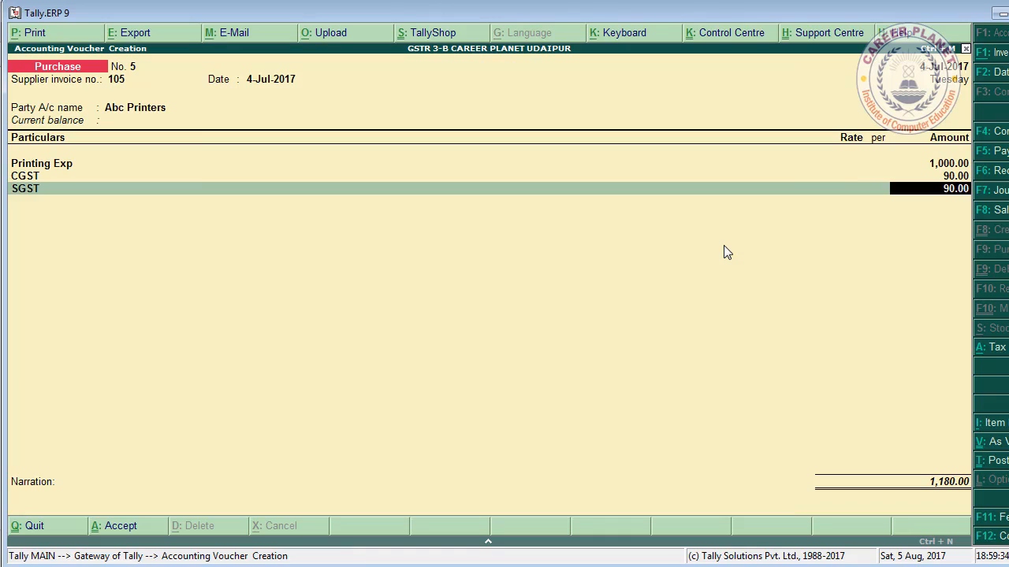
Go back to the Printing Exp line, open its ledger for alteration, and enable editing of its GST details.
key("BackSpace")
key("BackSpace")
key("BackSpace")
key("BackSpace")
key("BackSpace")
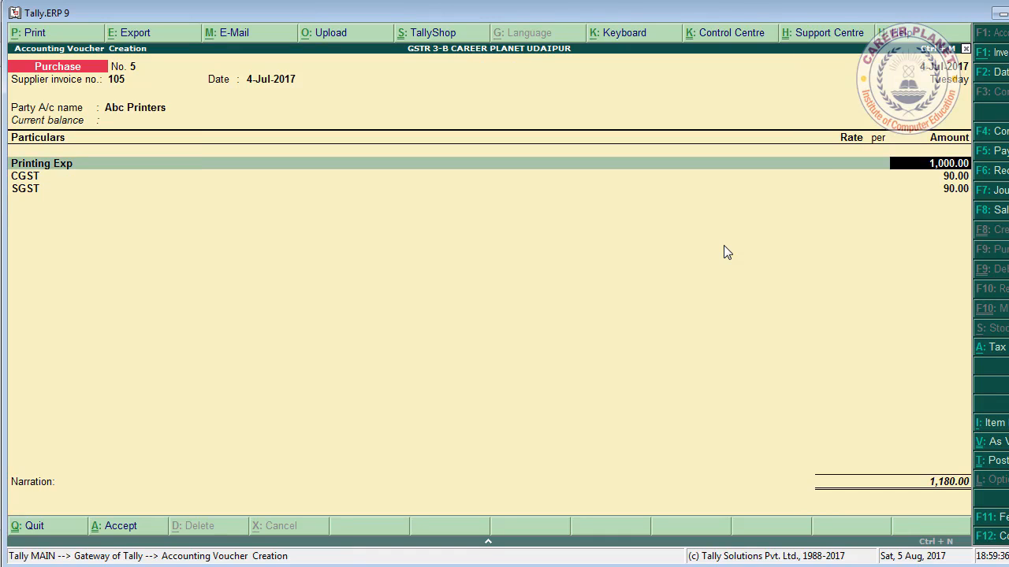
key("ctrl+Return")
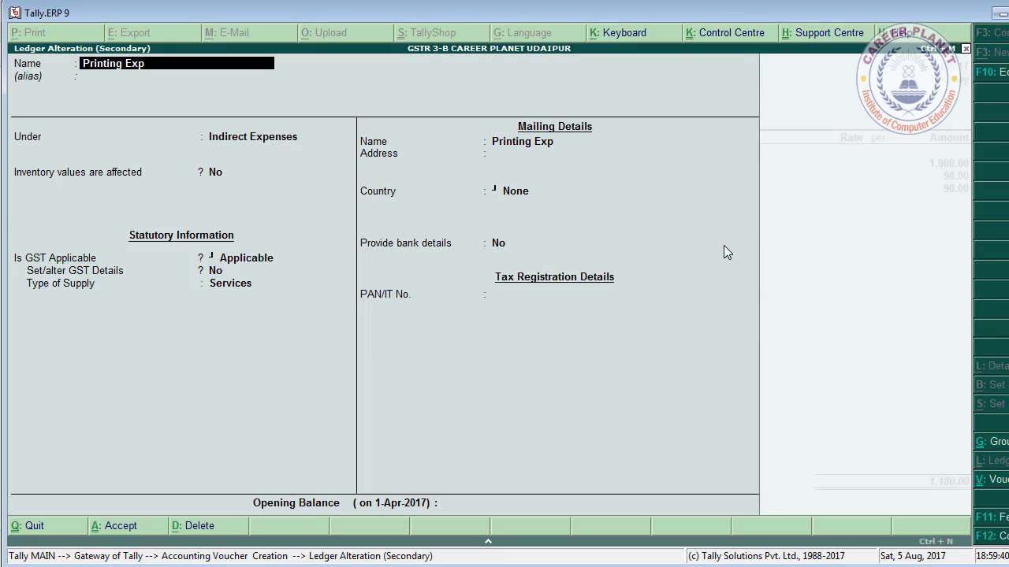
key("Return")
key("Return")
key("Return")
key("Return")
key("Return")
key("y")
key("Return")
key("Return")
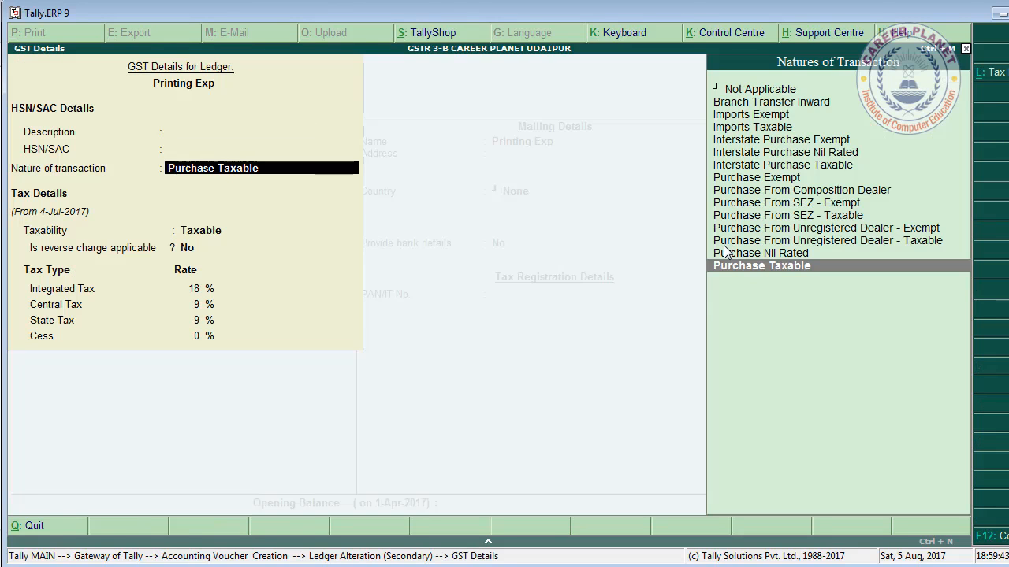
Set the Printing Exp nature of transaction to Purchase From Unregistered Dealer - Taxable, keeping the remaining tax details.
key("Up")
key("Up")
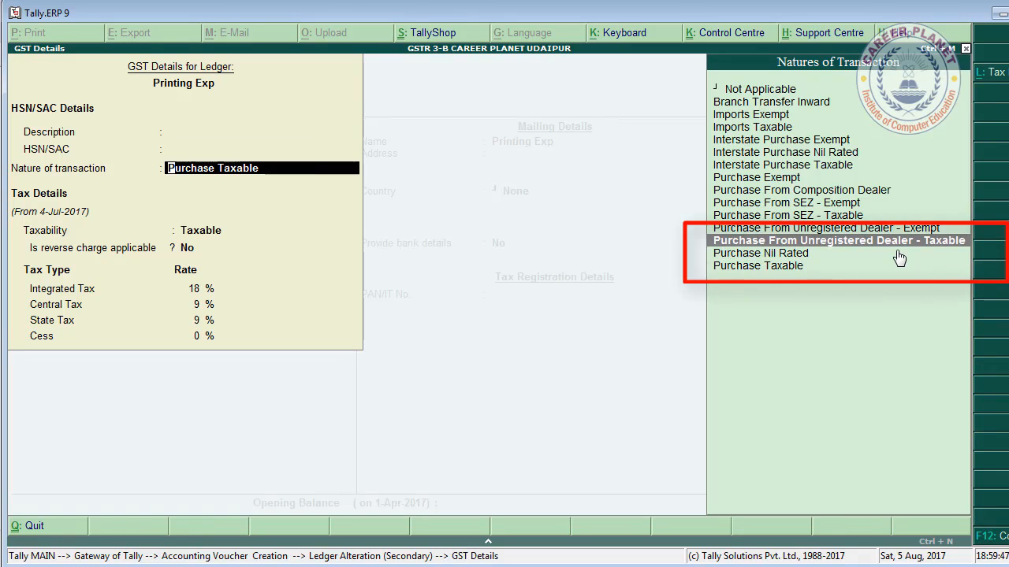
key("Return")
key("Return")
key("Return")
key("Return")
key("Return")
key("Return")
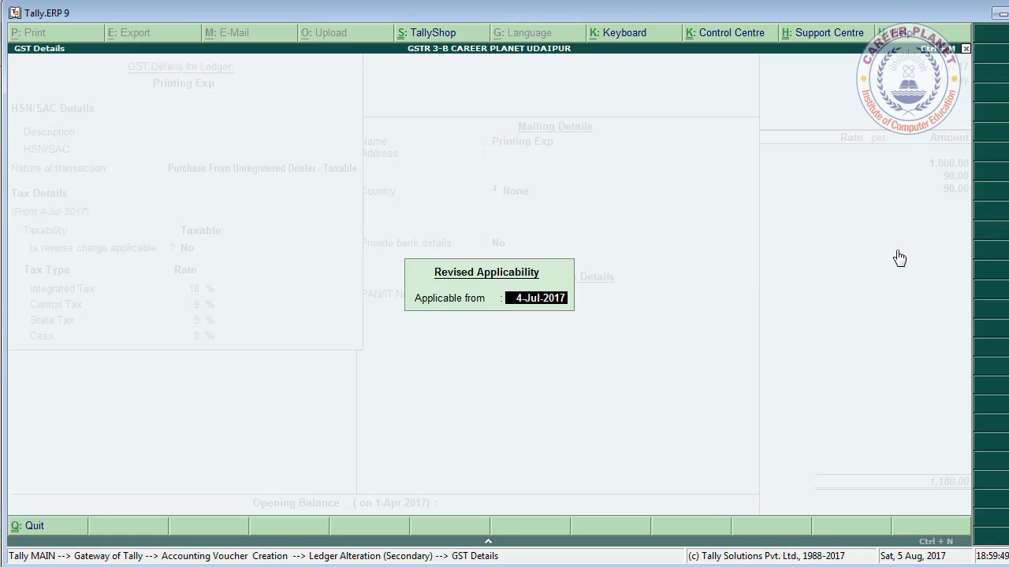
Make the revised GST details applicable from 4-Jul-2017 and save the Printing Exp ledger.
key("Return")
key("Return")
key("Return")
key("Return")
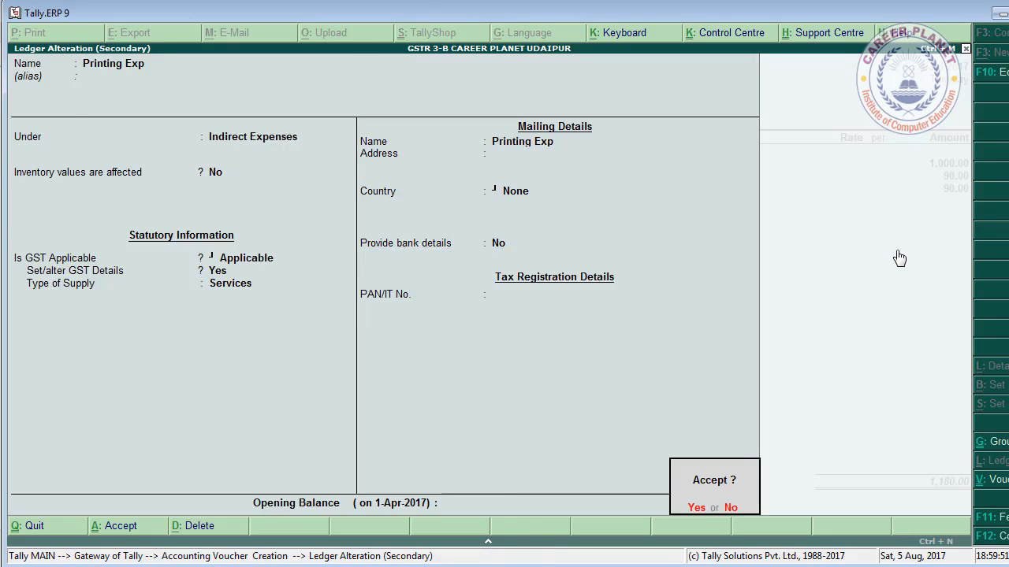
key("Return")
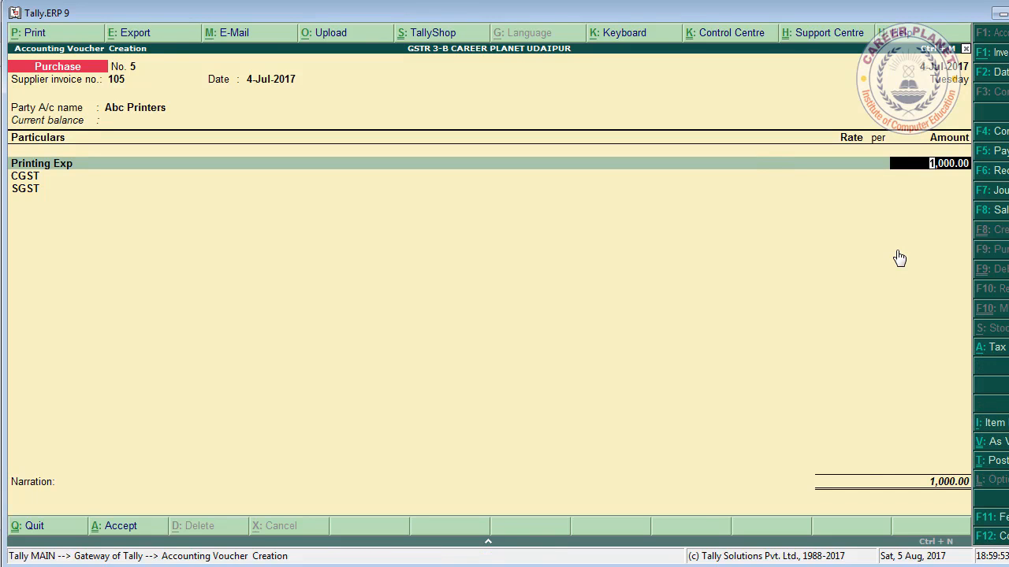
Check the detailed tax analysis for the reverse charge treatment of the unregistered dealer purchase.
key("alt+a")
key("alt+F1")
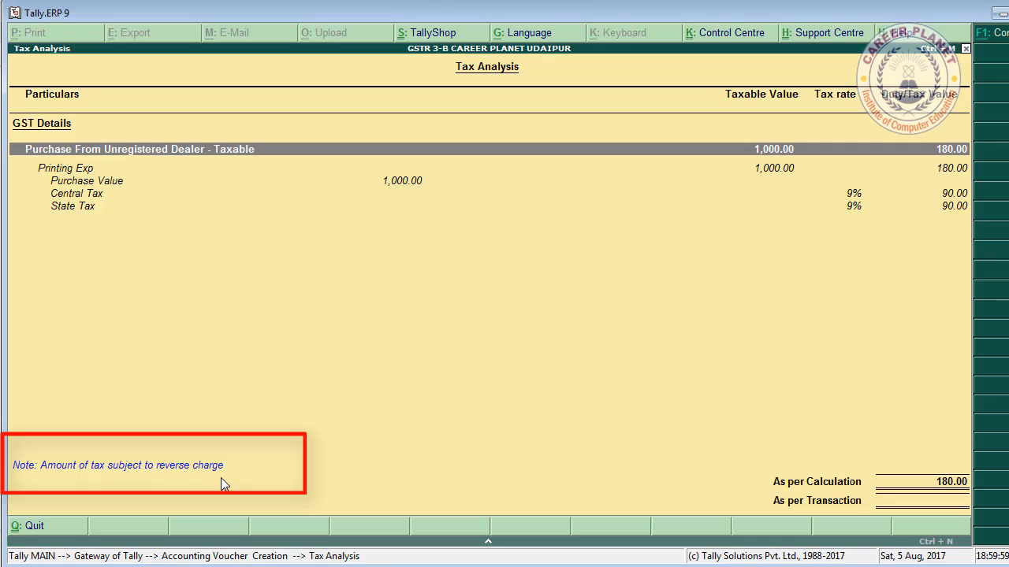
key("Escape")
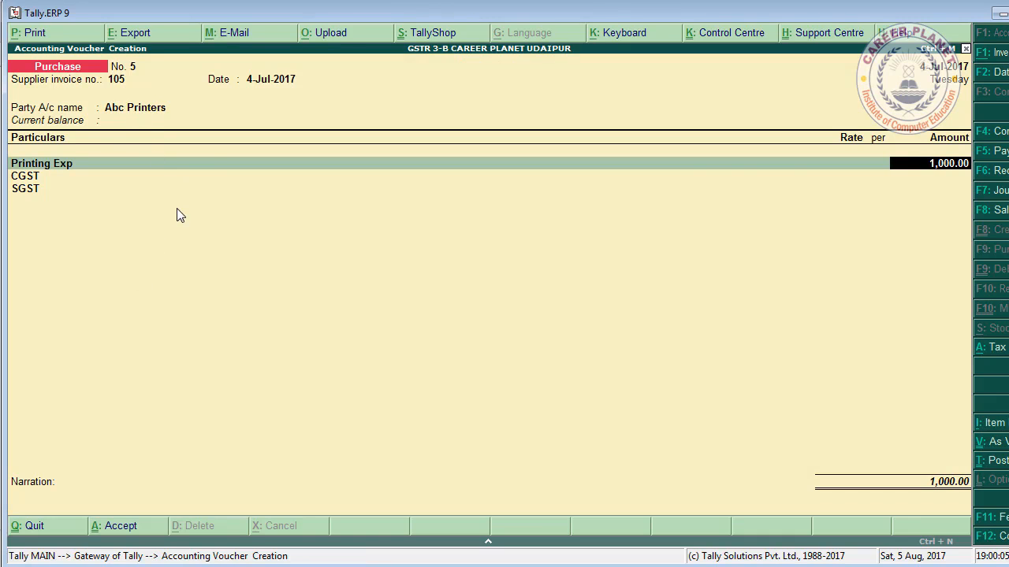
Remove the CGST and SGST lines from the voucher and return to the Printing Exp line.
key("Return")
type("s")
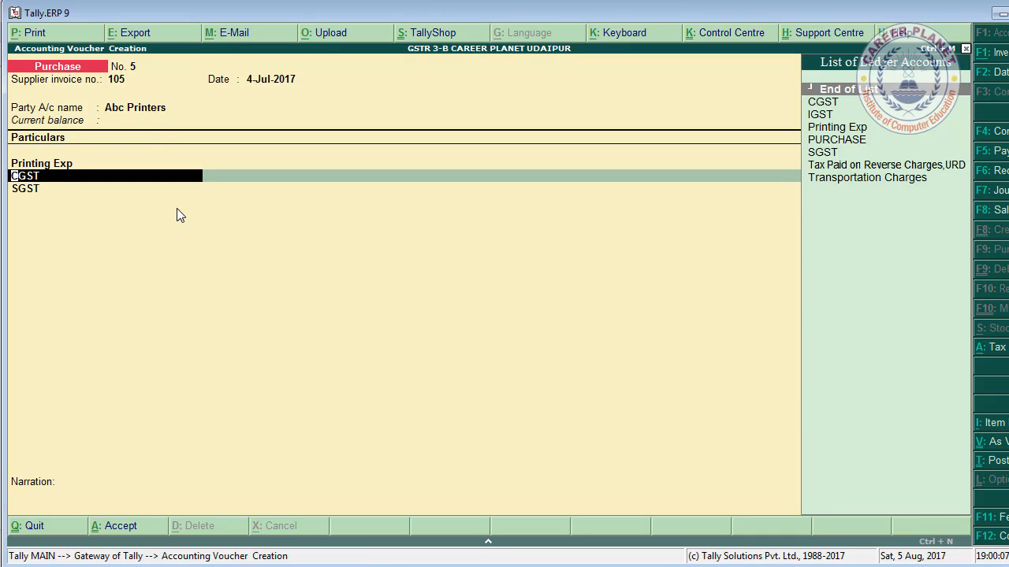
key("Up")
key("Up")
key("Up")
key("Up")
key("Up")
key("Return")
key("BackSpace")
key("BackSpace")
key("Return")
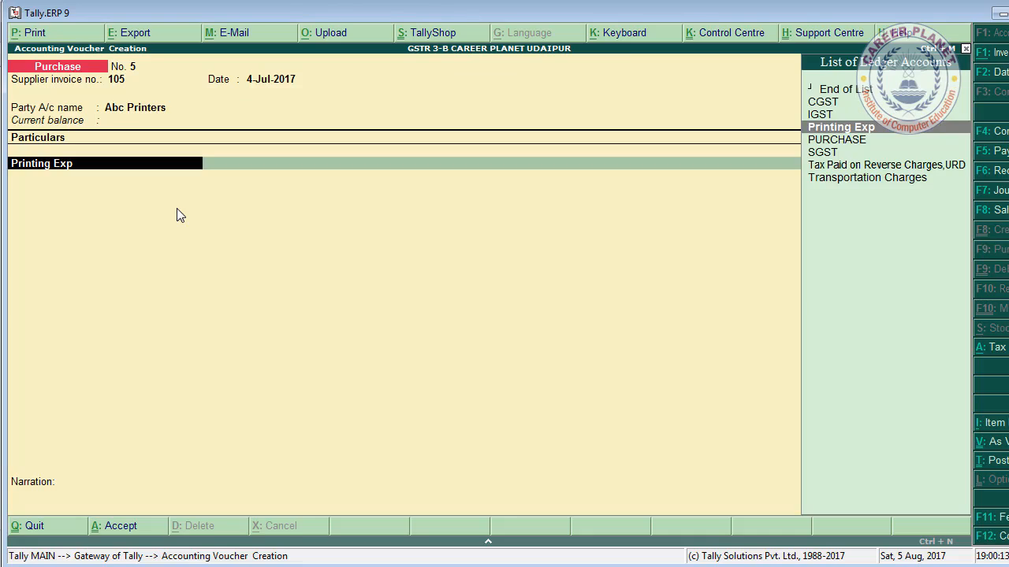
Open the Printing Exp ledger for alteration from the voucher and set its GST details to be altered.
key("ctrl+Return")
key("Return")
key("Return")
key("Return")
key("Return")
key("Return")
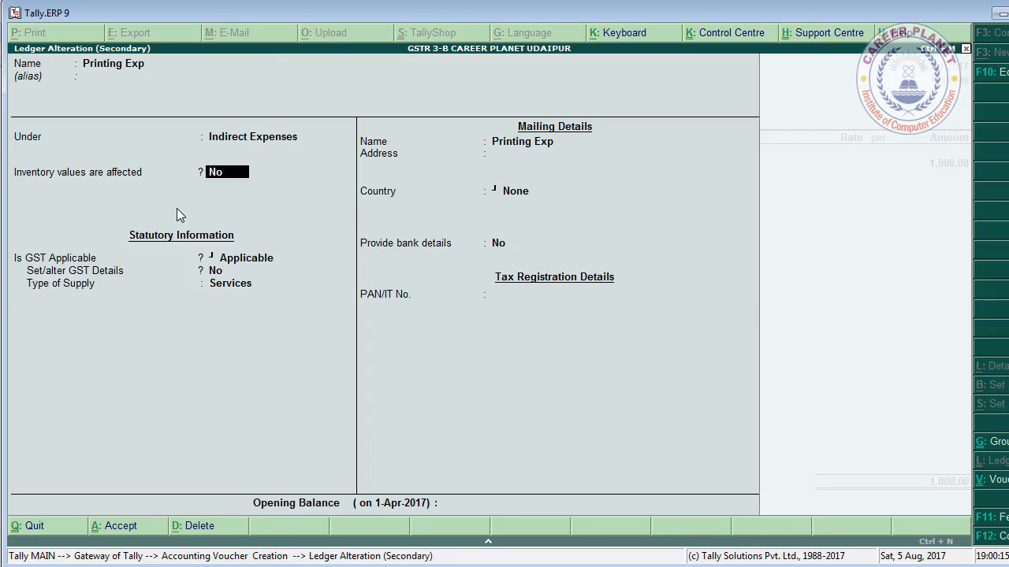
type("y")
key("Return")
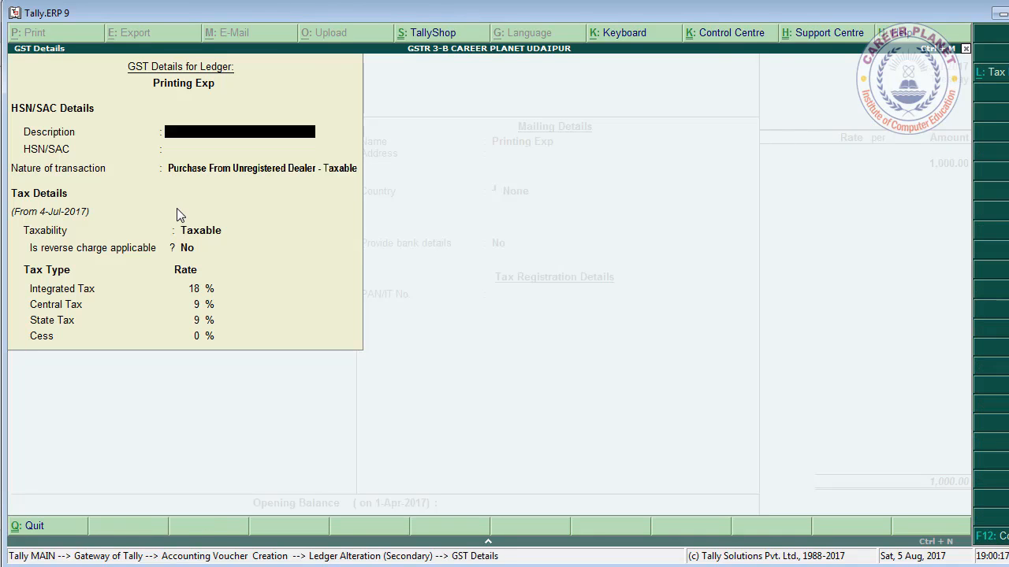
Set the nature of transaction for Printing Exp to Purchase Taxable.
key("Return")
key("Return")
key("Down")
key("Down")
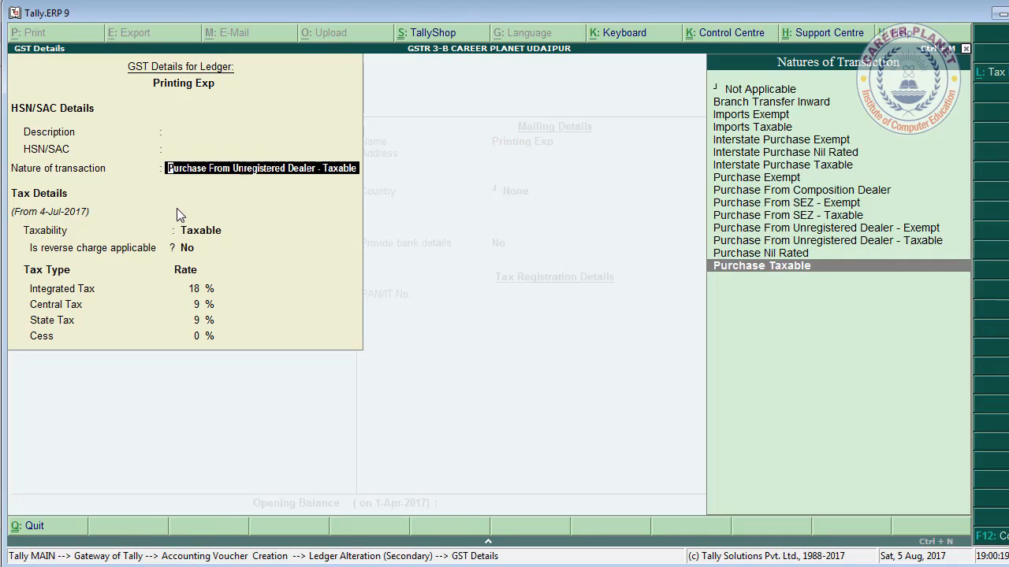
key("Return")
Keep reverse charge calculation enabled in the GST details configuration and accept it.
key("F12")
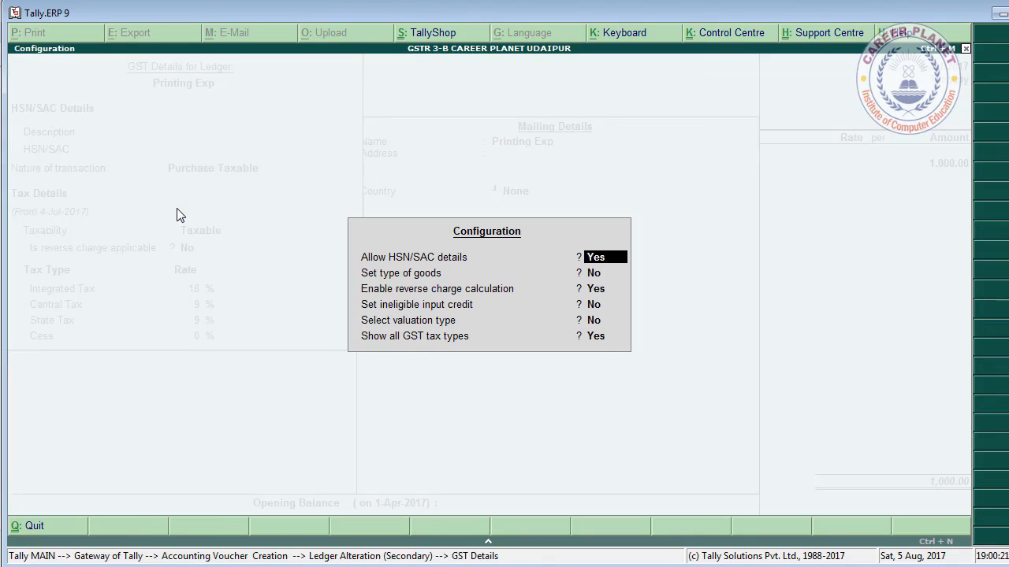
key("Return")
key("Return")
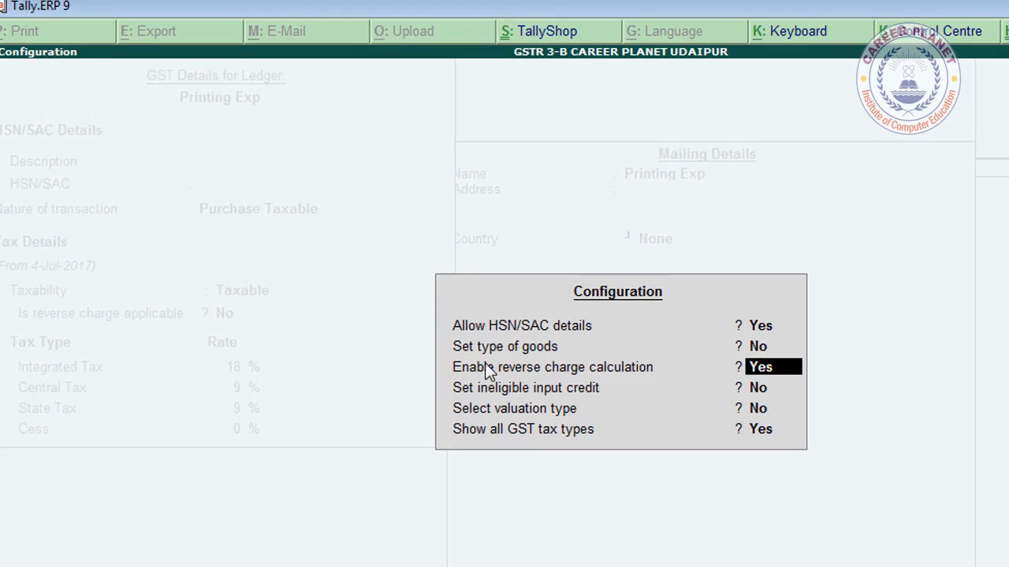
key("Return")
key("ctrl+a")
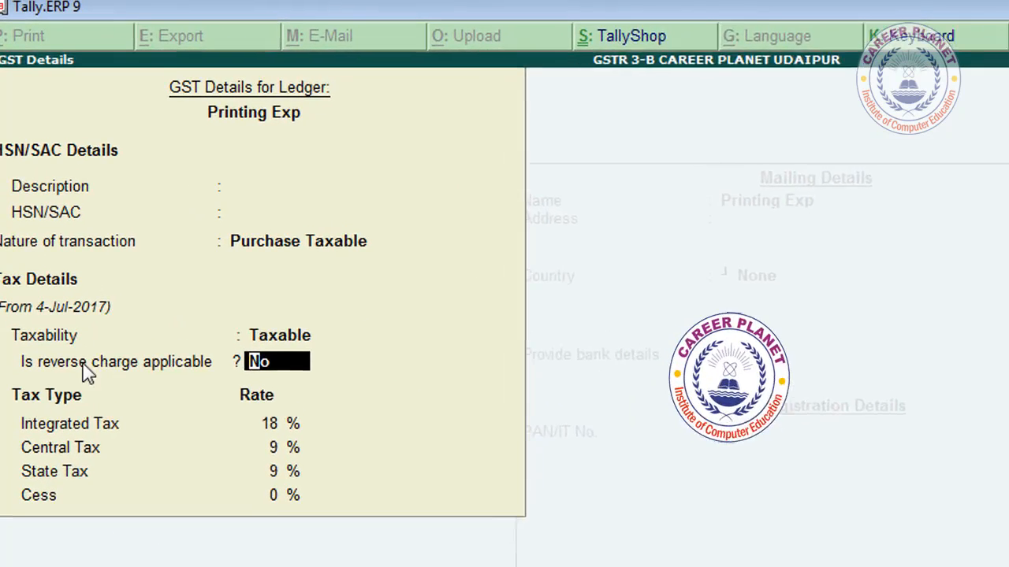
Set reverse charge applicable to Yes for Printing Exp, keep Services as the supply type, and save the ledger.
type("y")
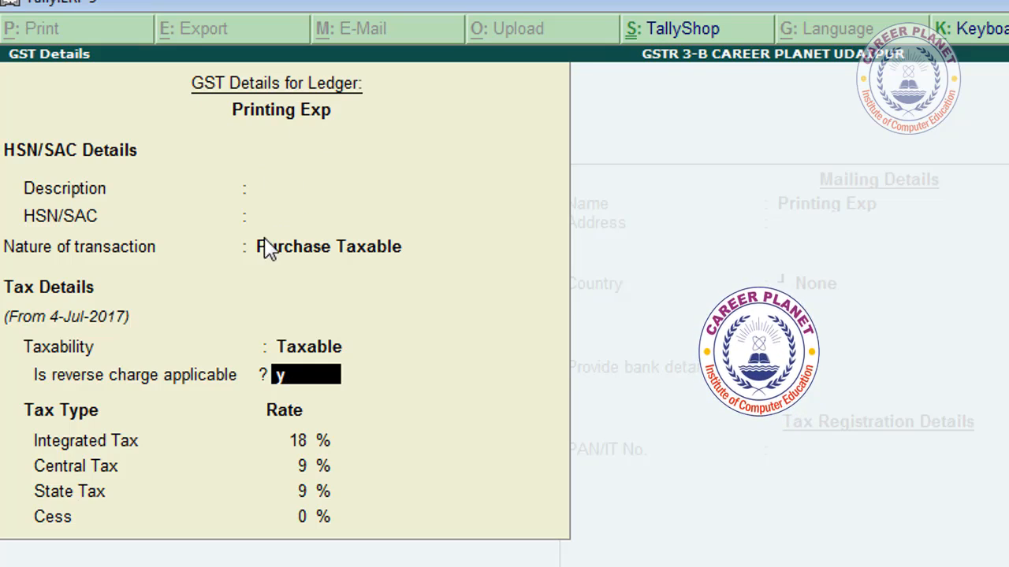
key("Return")
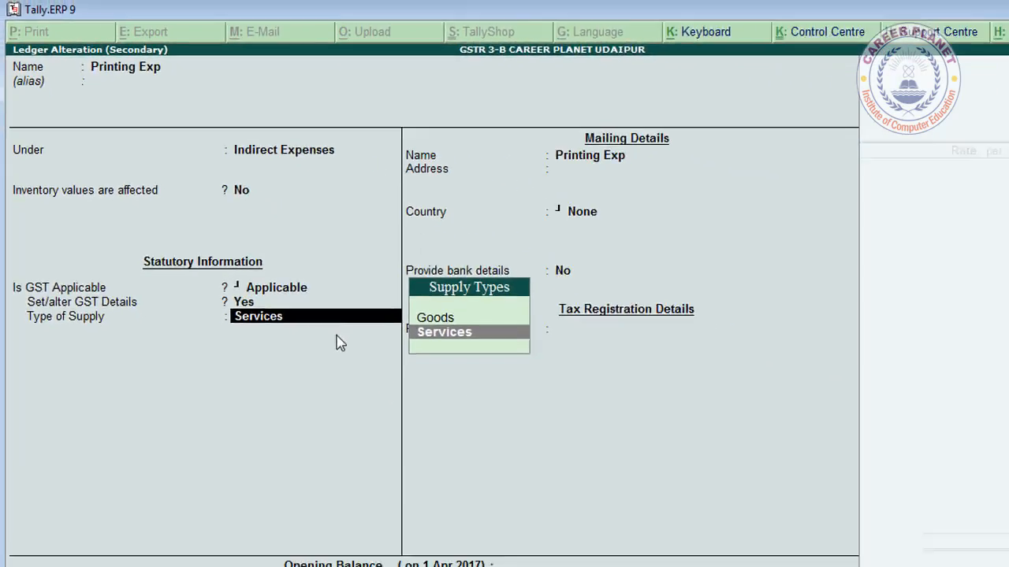
key("Return")
key("Return")
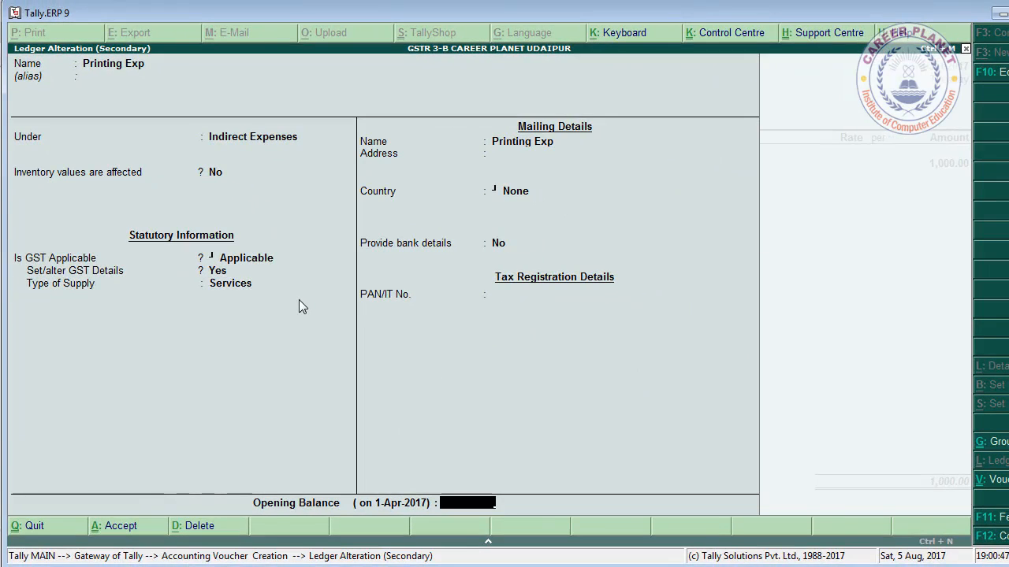
key("ctrl+a")
Review the voucher's tax analysis in summary and detail for the reverse charge on Printing Exp.
key("alt+a")
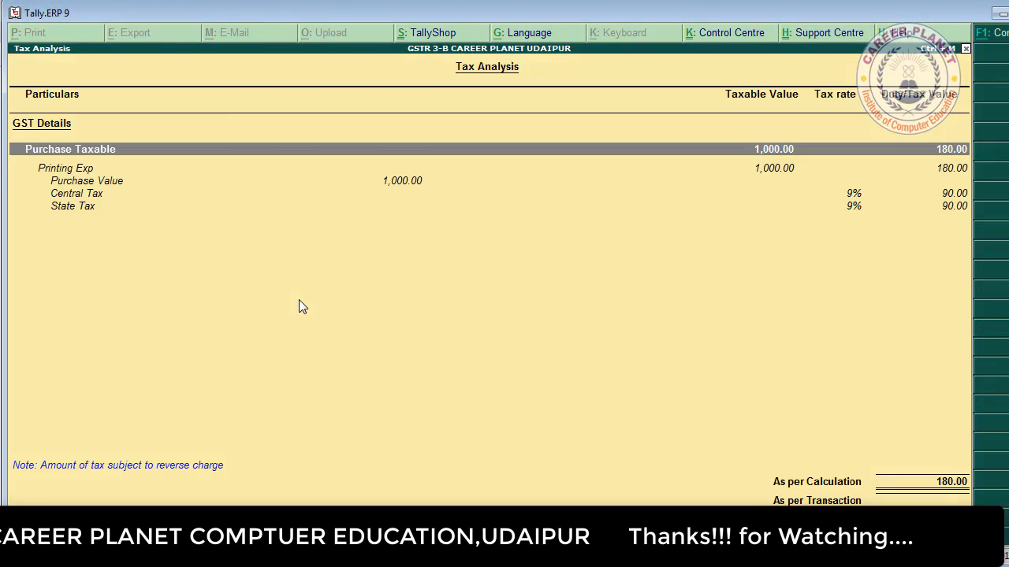
key("Escape")
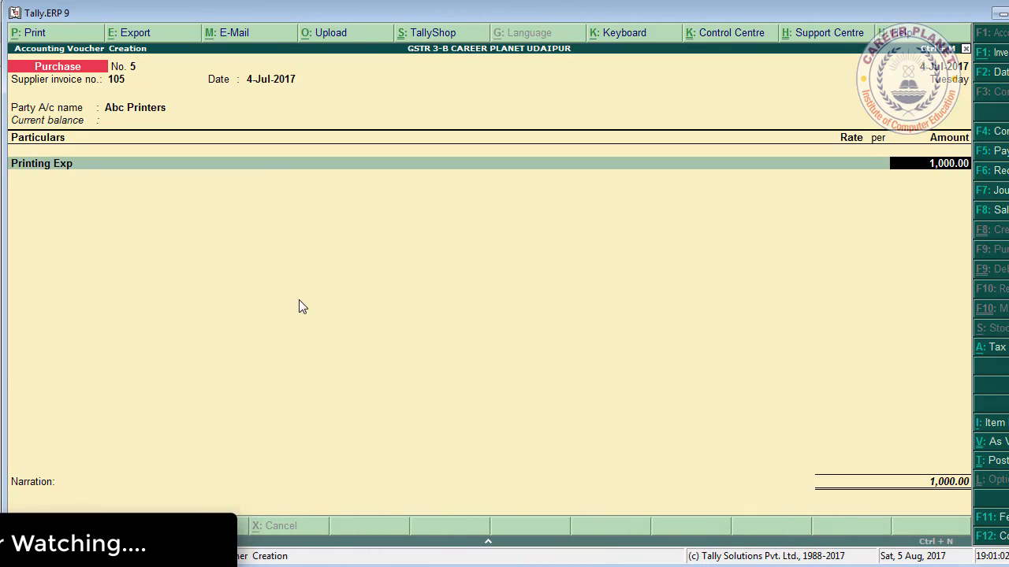
key("Return")
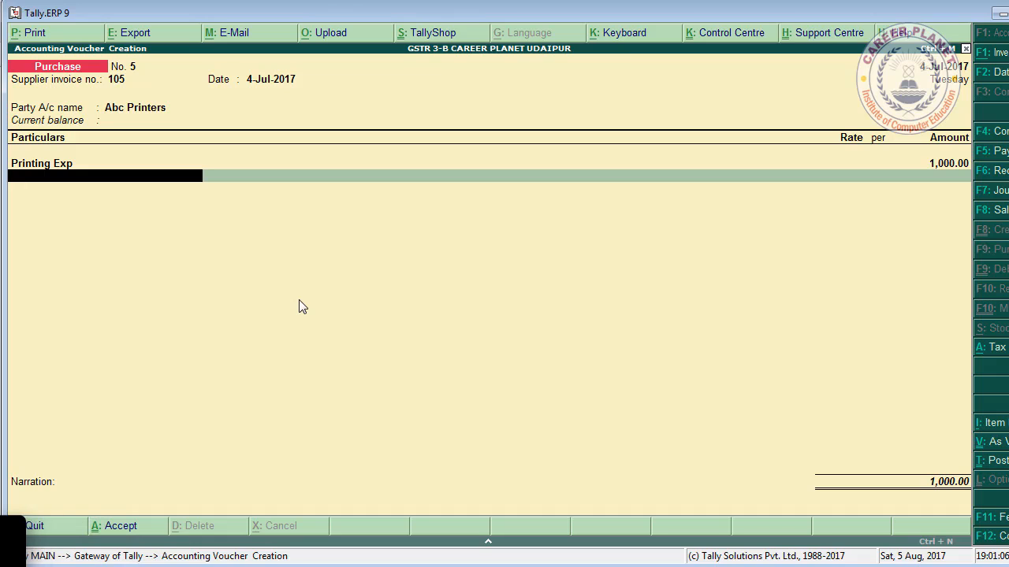
key("alt+a")
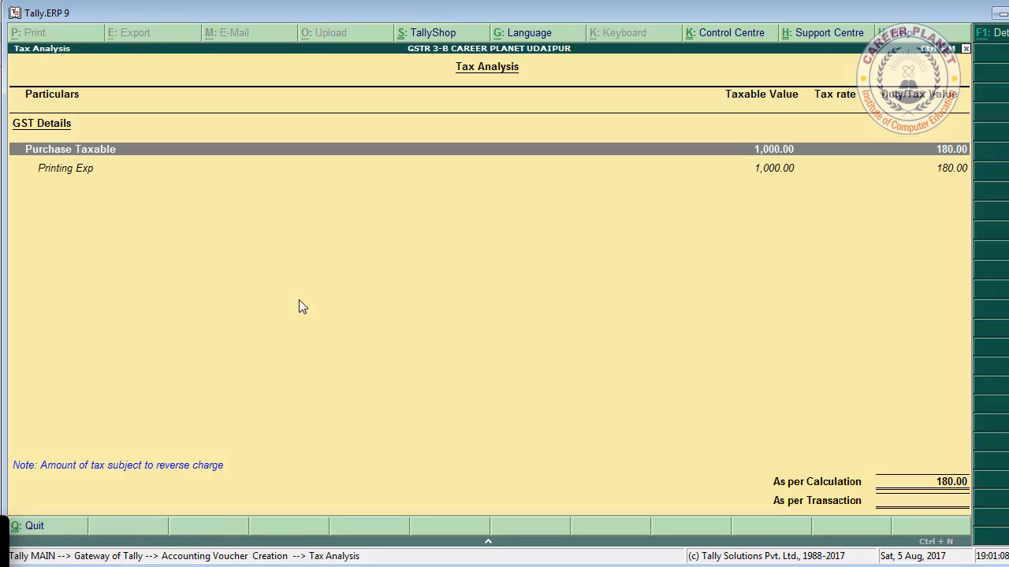
key("alt+F1")
key("Escape")
Complete the Abc Printers bill-wise details as New Ref for 1,000.00 Cr and save the purchase voucher.
key("Return")
key("Return")
key("Return")
key("Return")
key("Return")
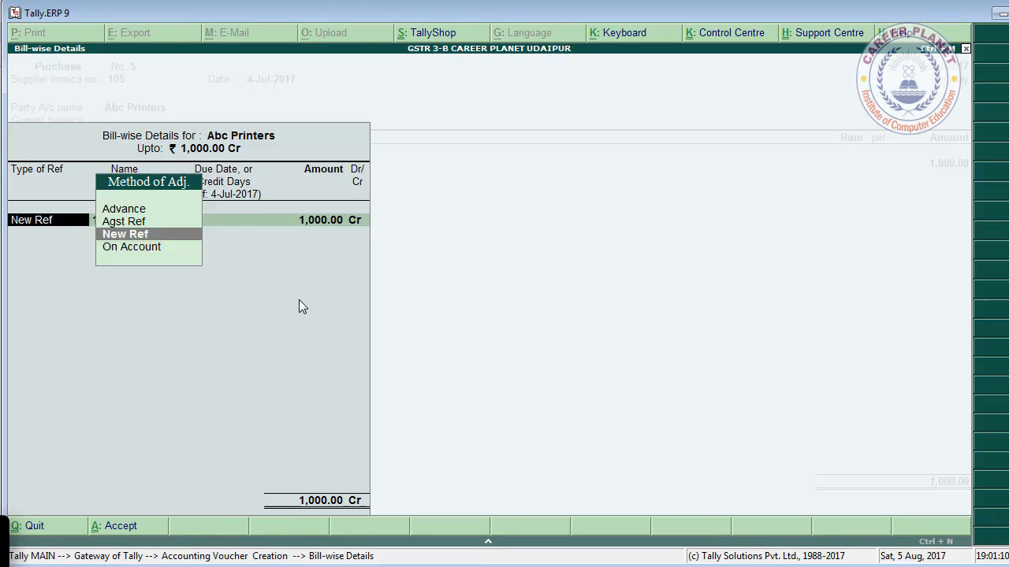
key("Return")
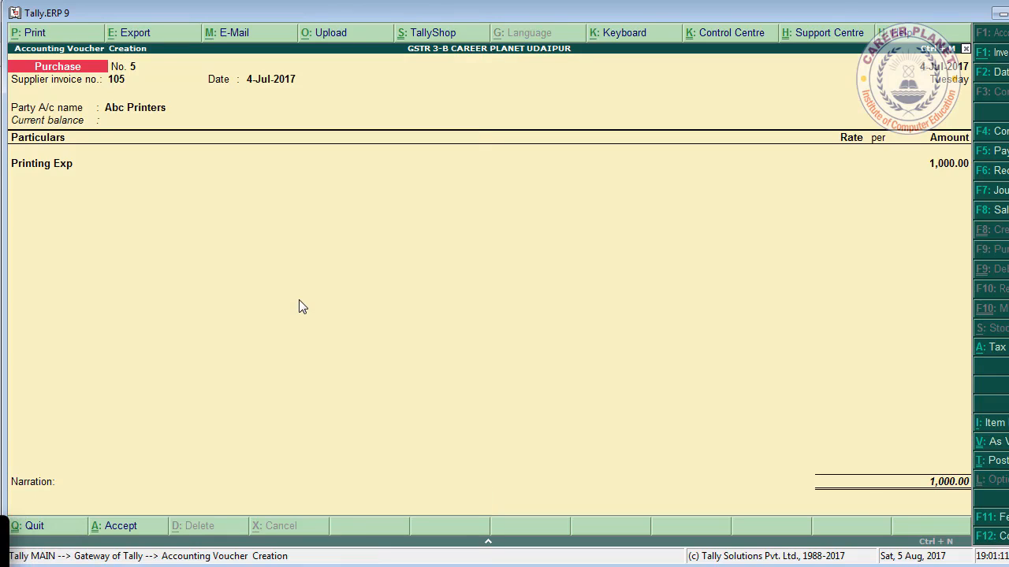
key("Return")
Start a purchase voucher with supplier invoice no. 106 dated 4-Jul-2017 and Golden Transport as the party account.
key("shift+Tab")
type("106")
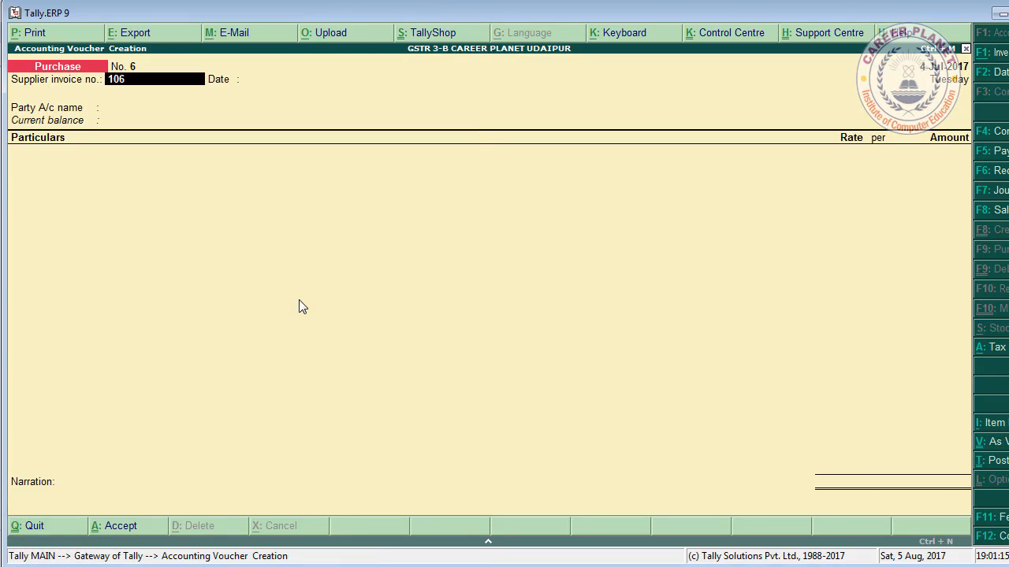
key("Return")
key("Return")
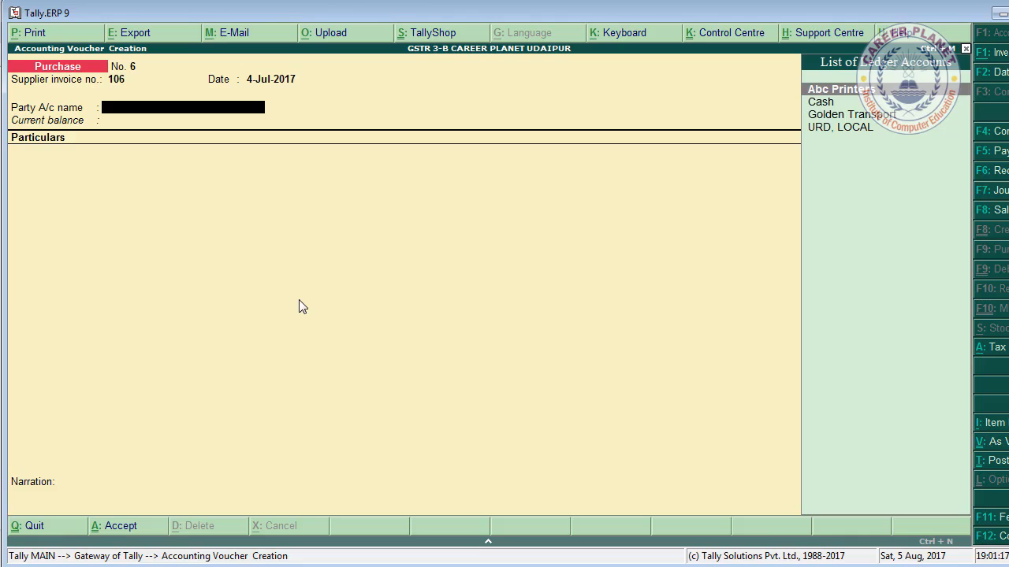
key("Down")
key("Down")
key("Return")
key("Return")
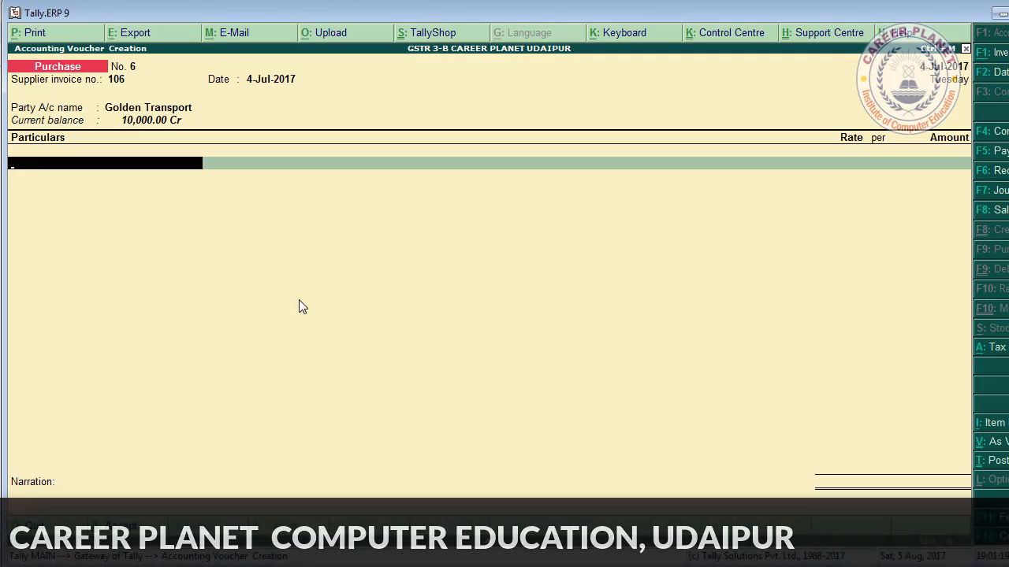
Add Transportation Charges of 1,000.00 to the Golden Transport voucher and look at its tax analysis.
key("Down")
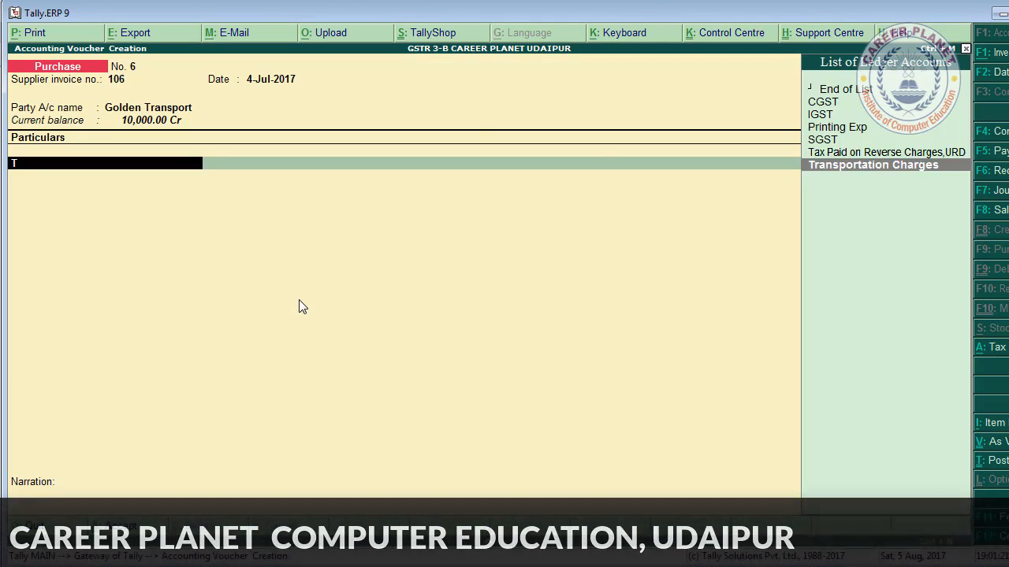
key("Return")
type("1000")
key("Return")
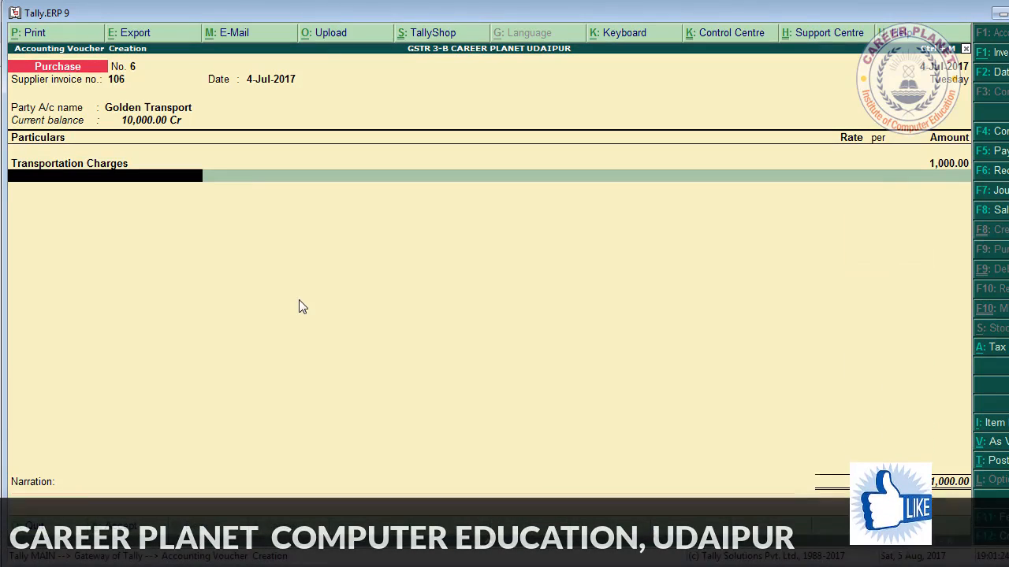
key("alt+a")
key("Escape")
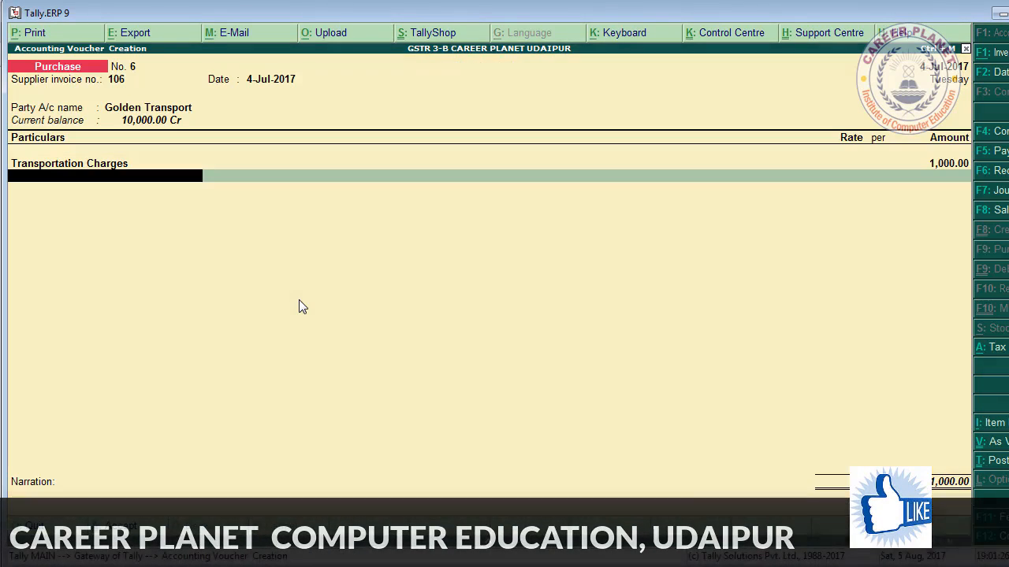
Accept the remaining details of the Golden Transport voucher, leave the narration empty, and save it.
key("Return")
key("Return")
key("Return")
key("Return")
key("Return")
key("Return")
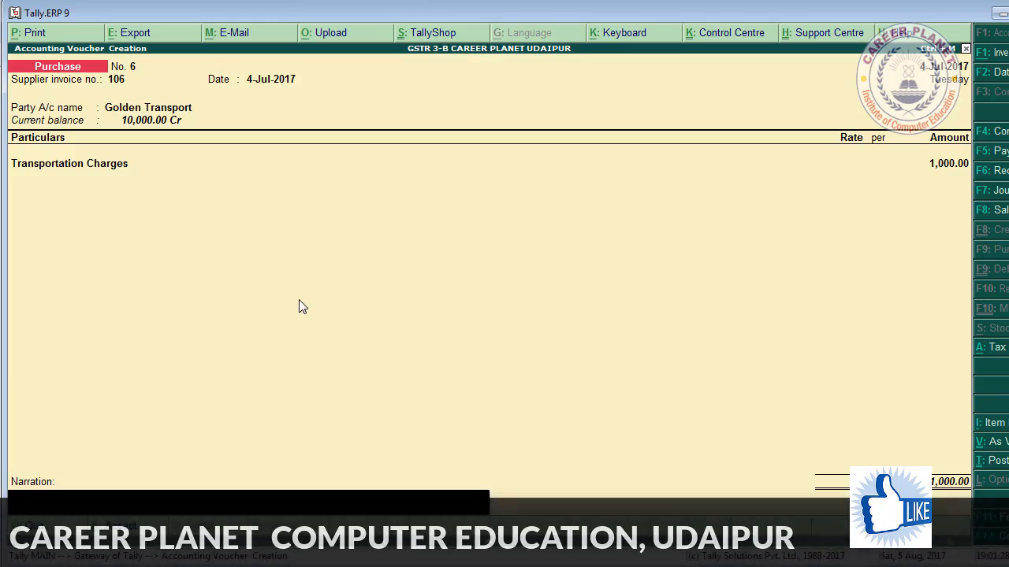
key("Return")
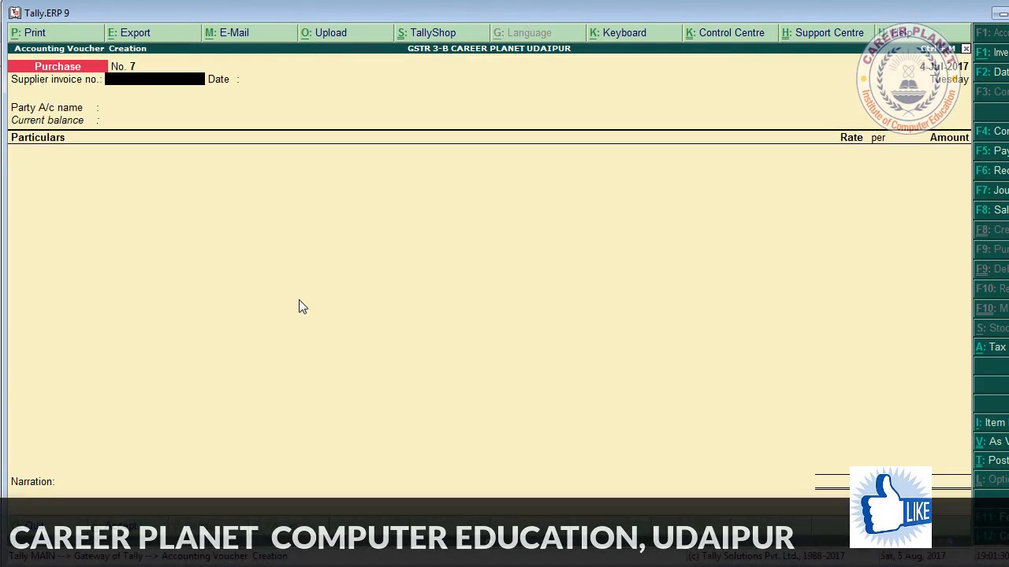
Leave voucher entry and open the GSTR-3B report from the GST statutory reports.
key("Escape")
key("Down")
key("Down")
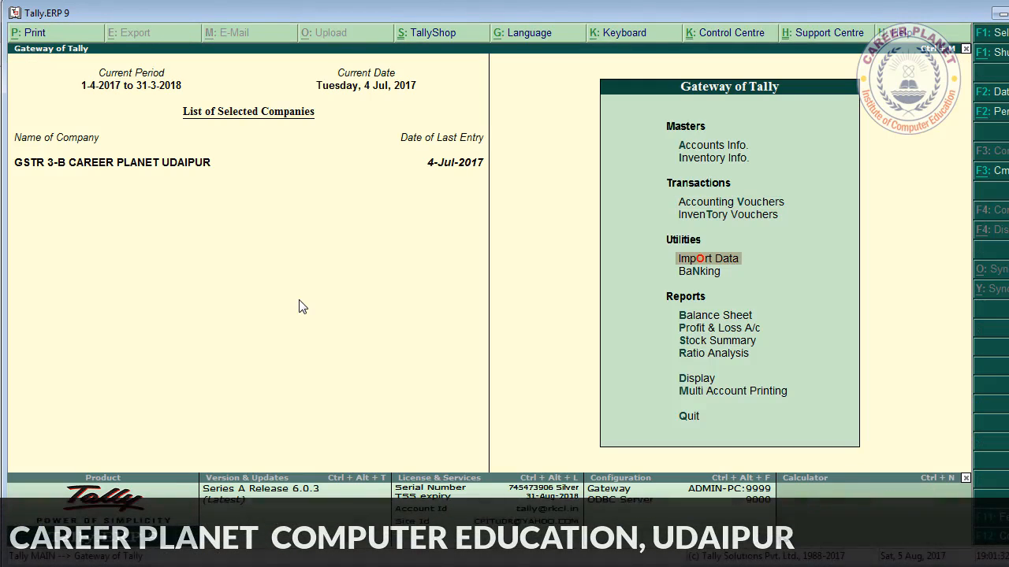
key("Down")
key("Down")
key("Down")
key("Down")
key("Down")
key("Down")
key("Return")
key("Down")
key("Down")
key("Down")
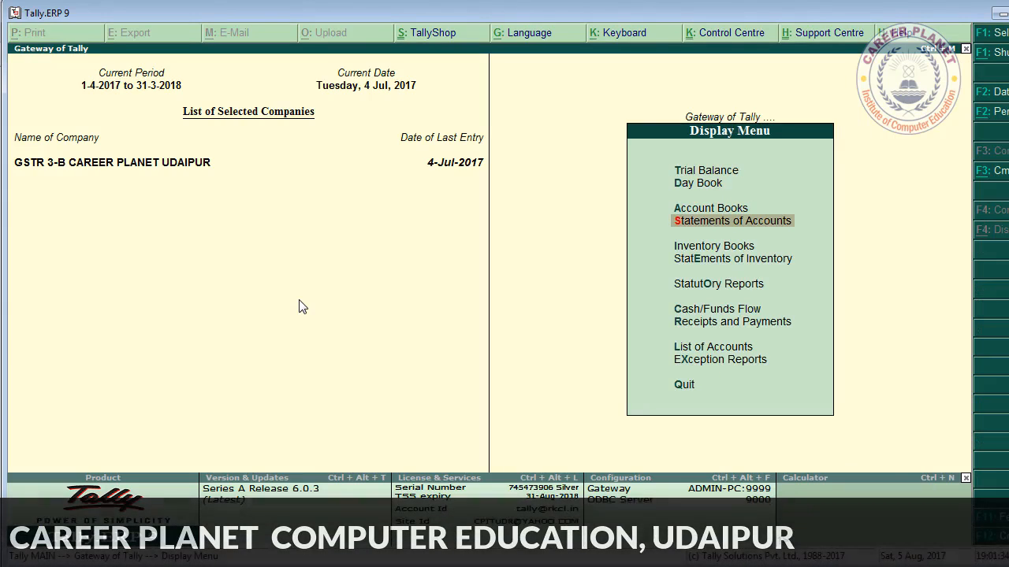
key("Down")
key("Down")
key("Down")
key("Return")
key("Return")
key("Down")
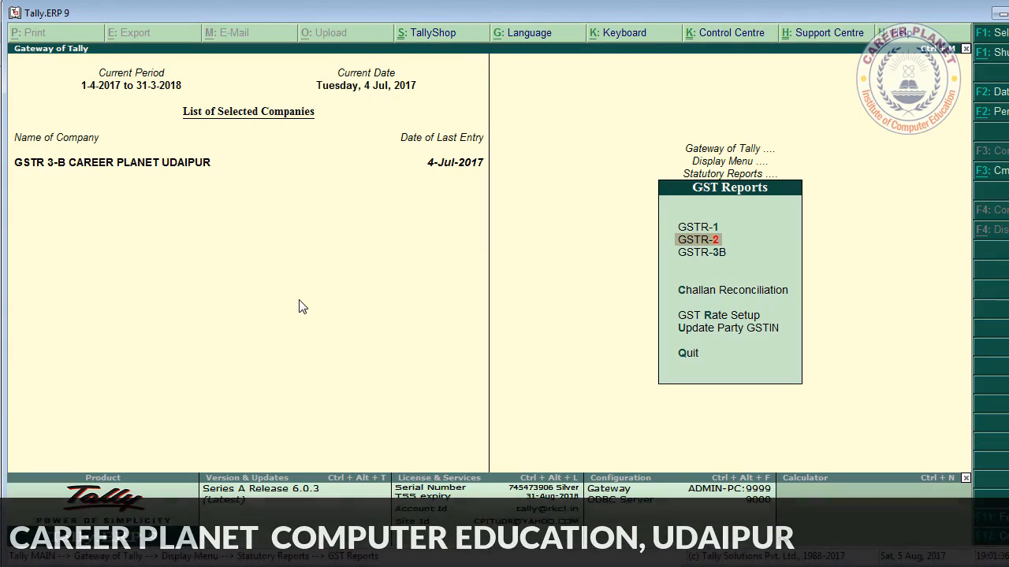
key("Down")
key("Return")
Examine the reverse charge list of purchases from unregistered dealers day by day in detailed view, and return to the Gateway of Tally.
key("ctrl+r")
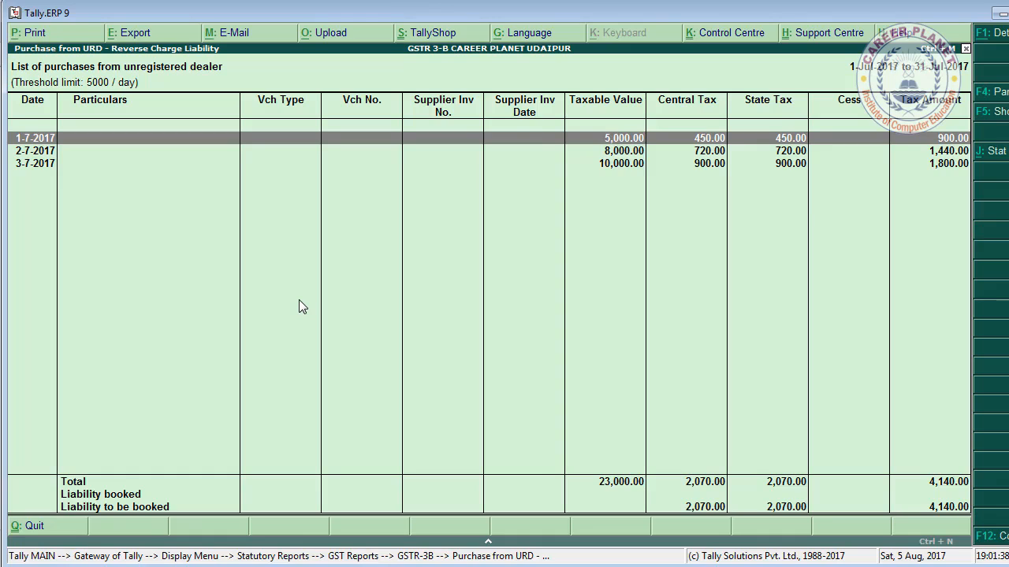
key("Down")
key("alt+F1")
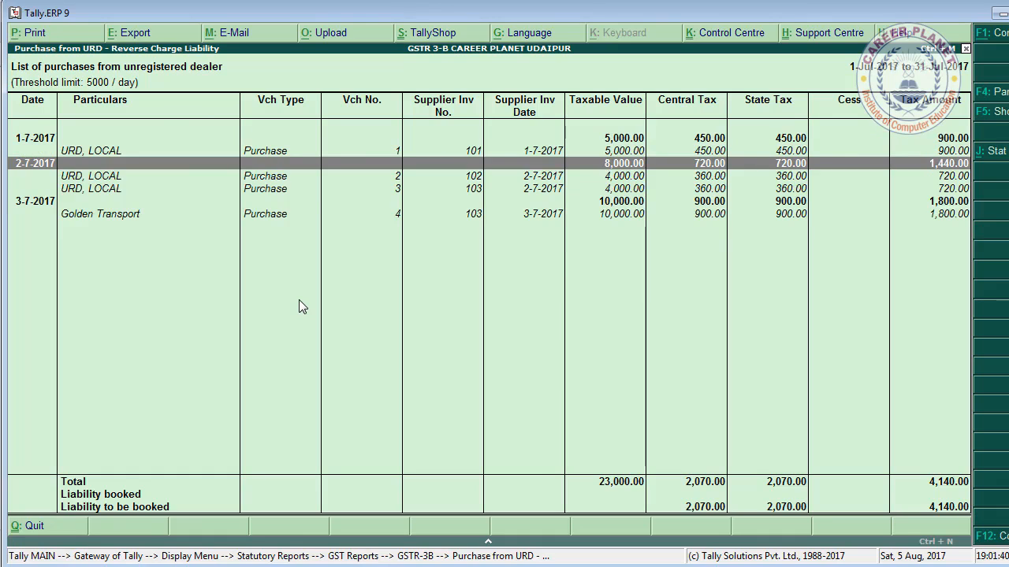
key("Down")
key("Down")
key("Down")
key("Down")
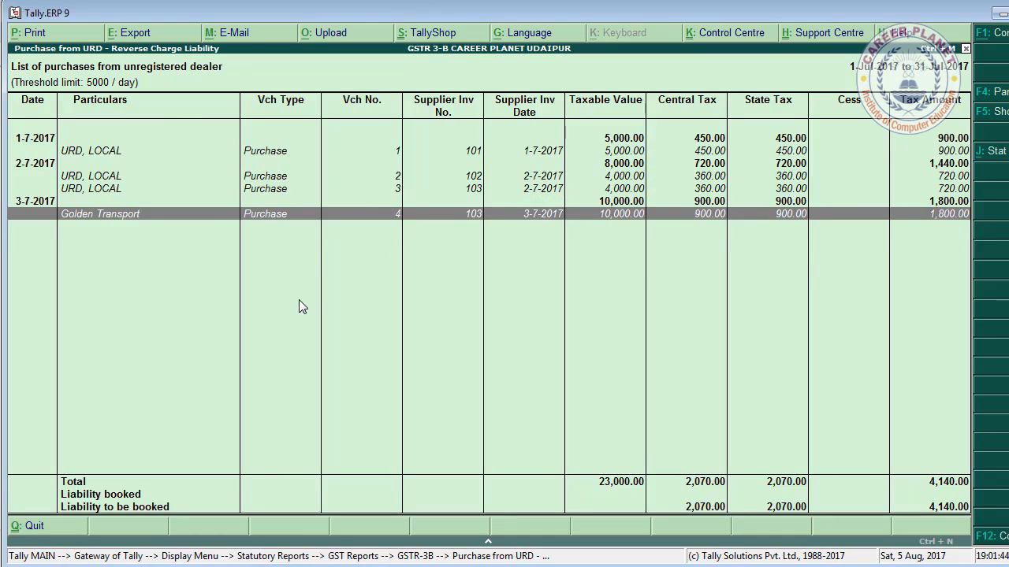
key("Escape")
key("Escape")
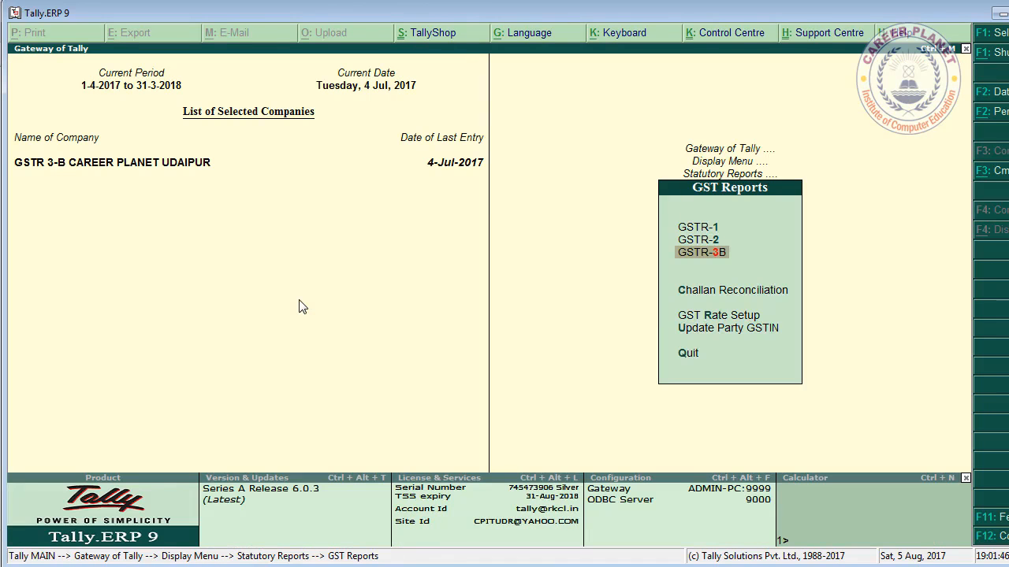
key("Escape")
key("Escape")
key("Escape")
key("Up")
key("Up")
key("Up")
key("Up")
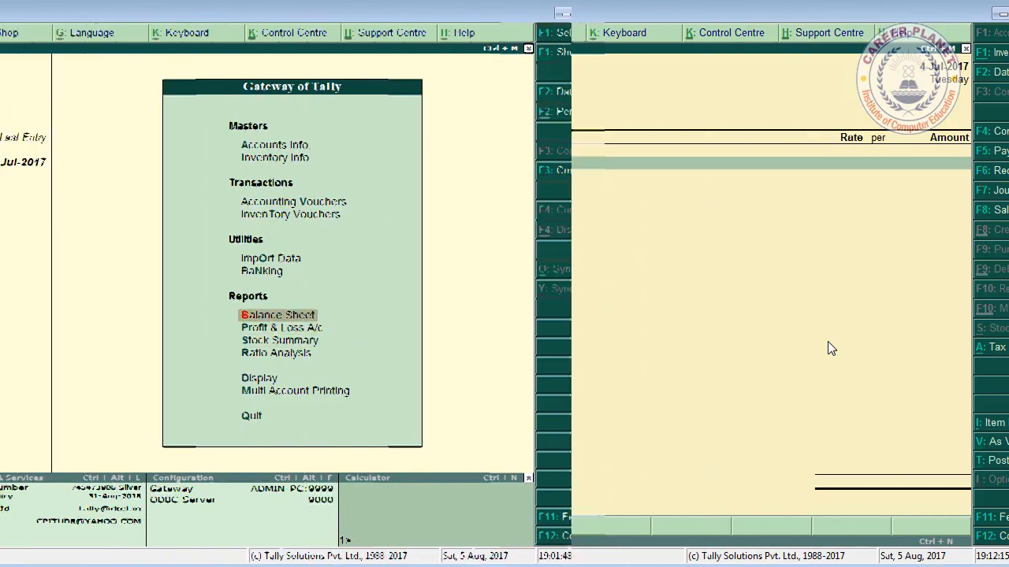
Reopen the Golden Transport purchase voucher with supplier invoice no. 106, set Transportation Charges to 4000, and save the alteration.
key("Escape")
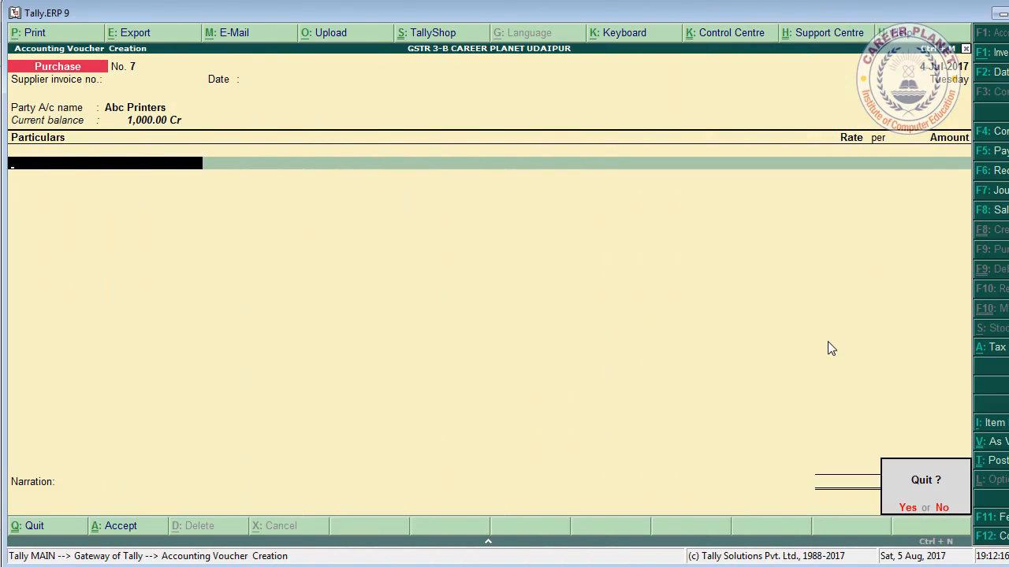
key("n")
key("Page_Up")
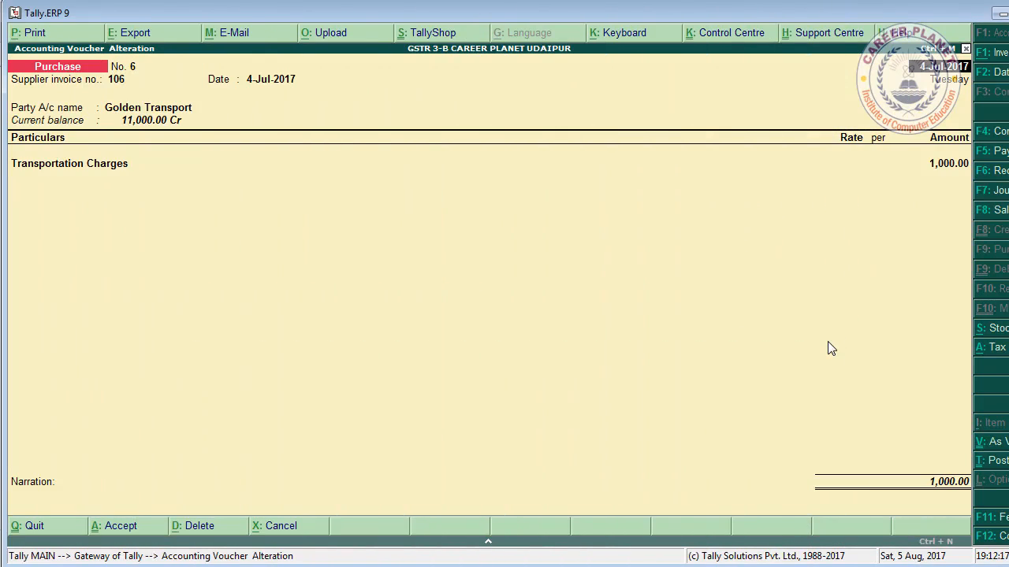
key("Return")
key("Return")
key("Return")
key("Return")
key("ctrl+a")
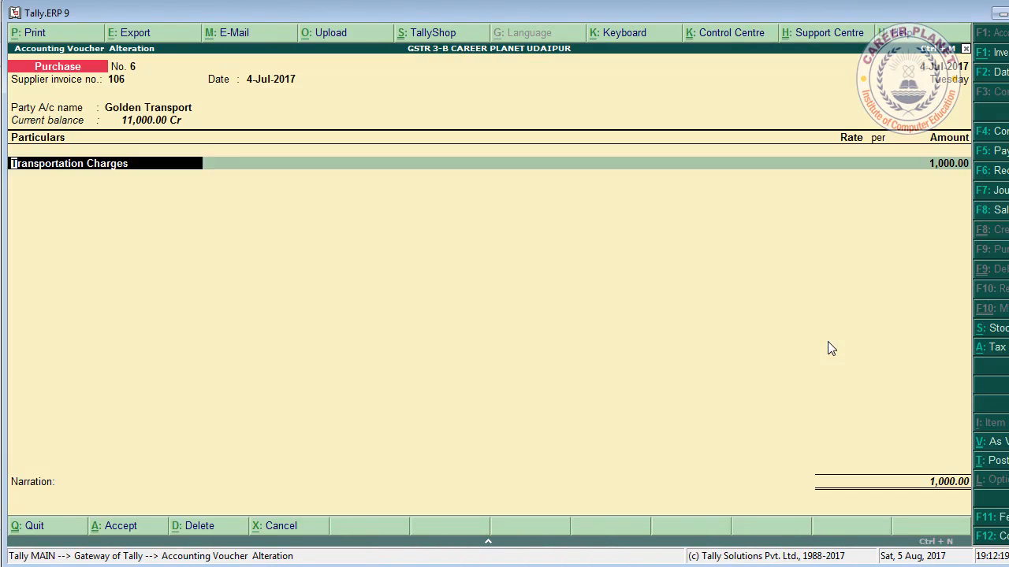
key("Return")
key("Return")
key("BackSpace")
type("4000")
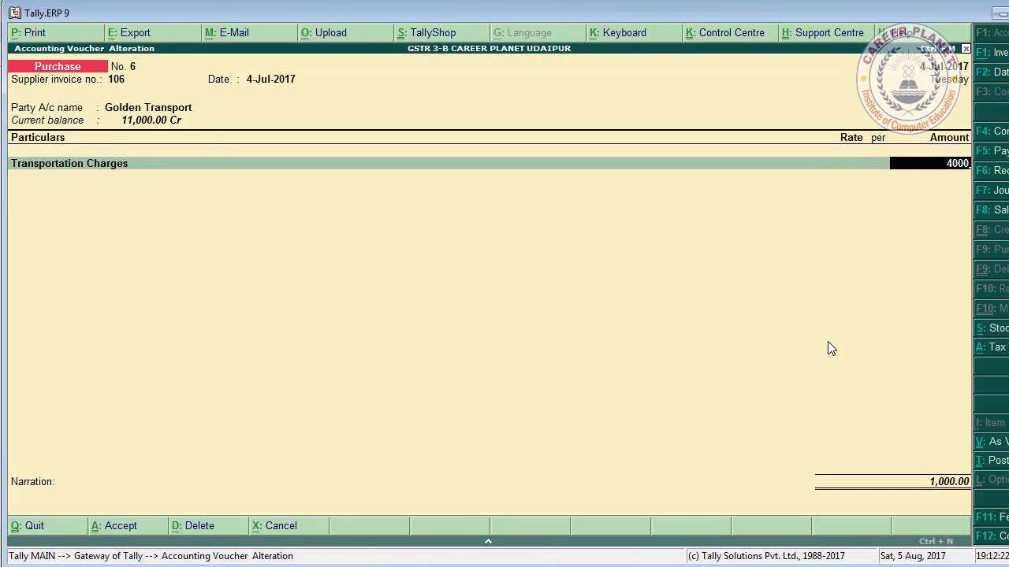
key("Return")
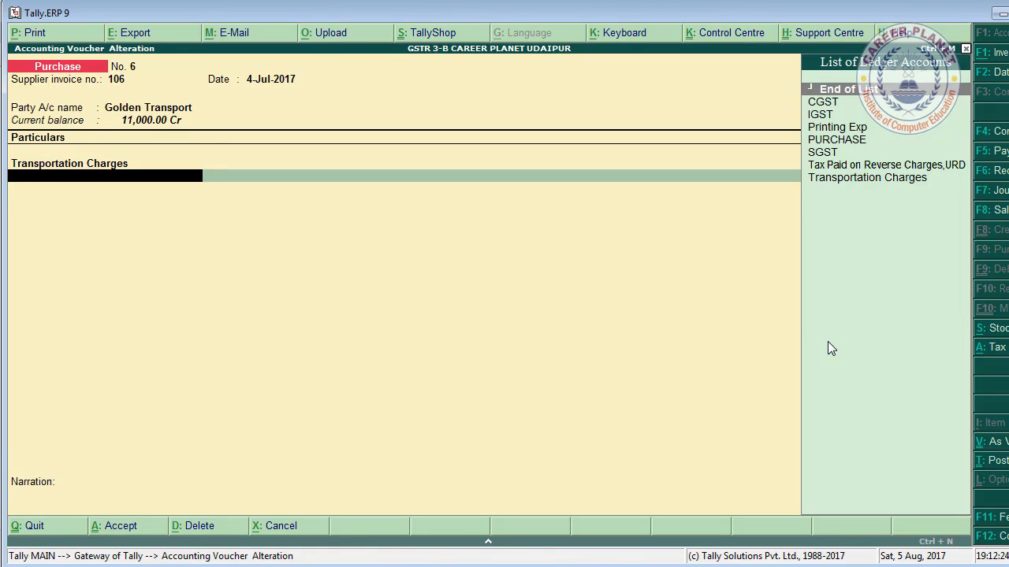
key("ctrl+a")
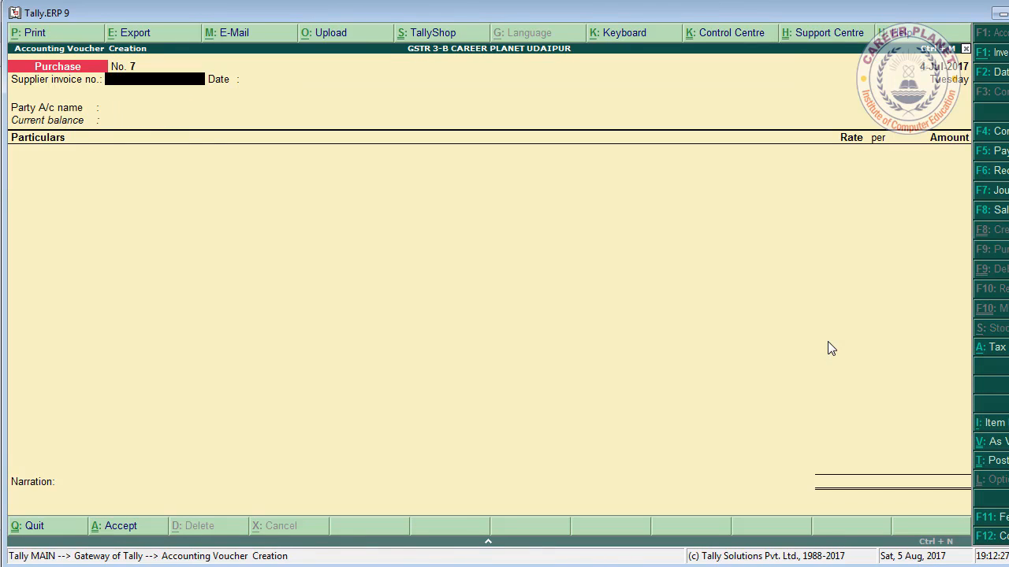
Open GSTR-3B again and display the reverse charge liability on purchases from unregistered dealers in detailed view.
key("Escape")
key("y")
key("d")
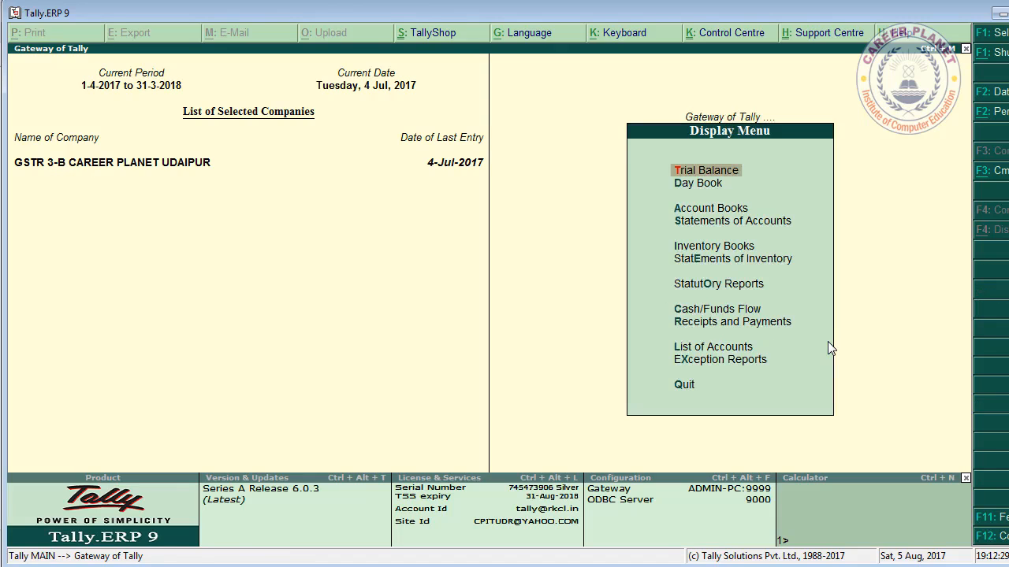
key("o")
key("g")
key("Down")
key("Down")
key("Return")
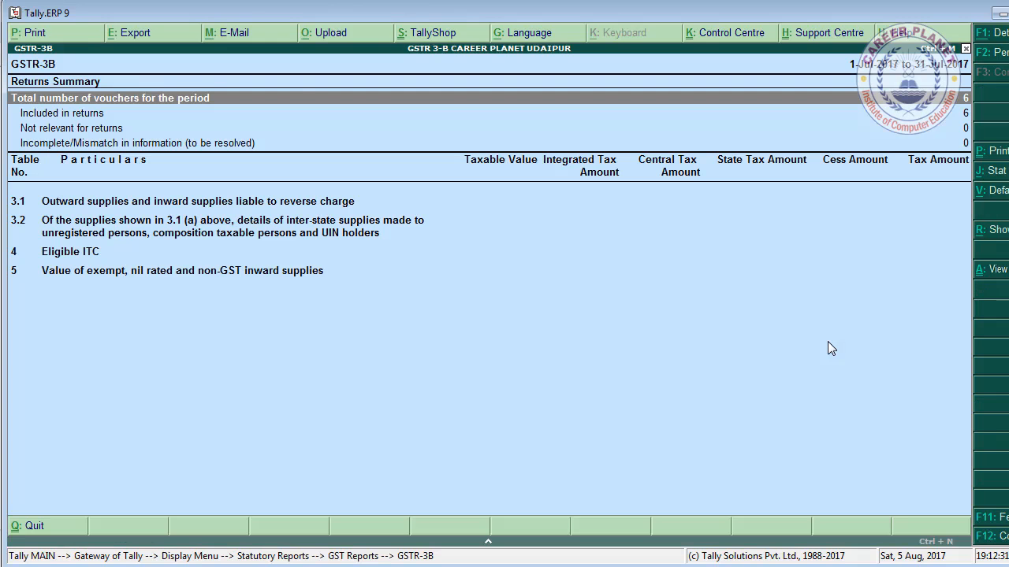
key("Down")
key("Return")
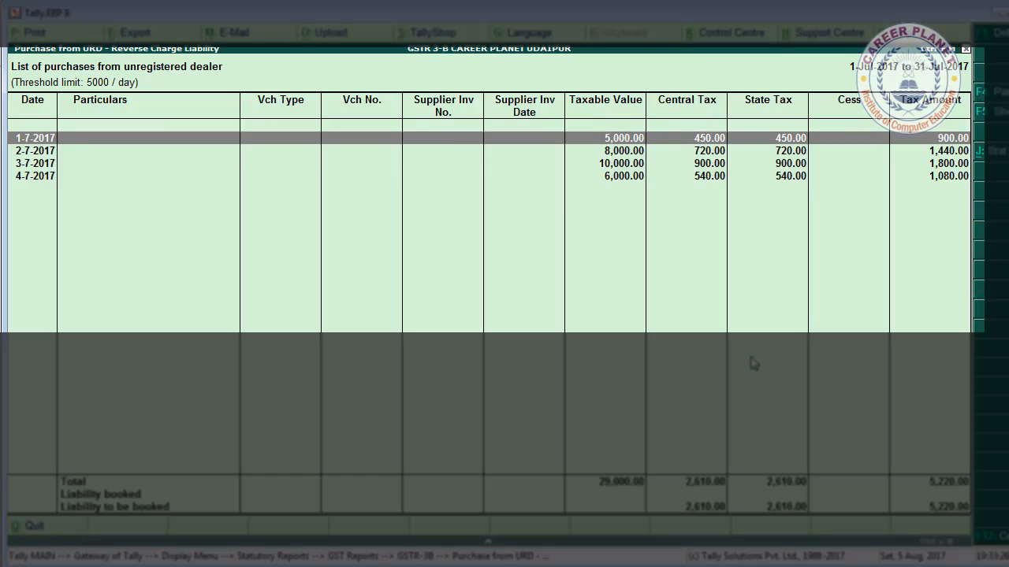
key("alt+F1")
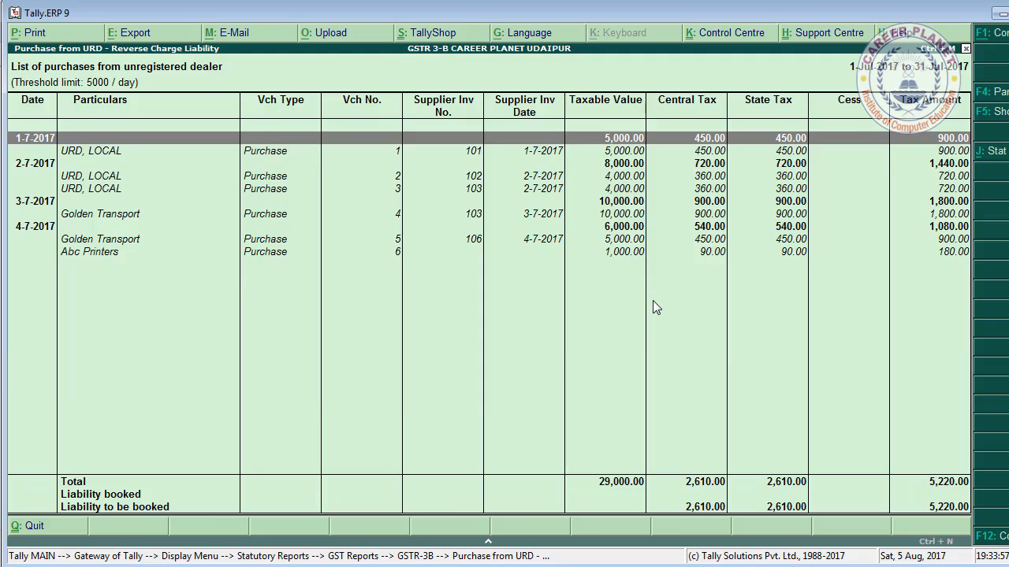
Start a GST stat adjustment journal with nature Increase of Tax Liability and additional details Purchase From Unregistered Dealer.
key("alt+j")
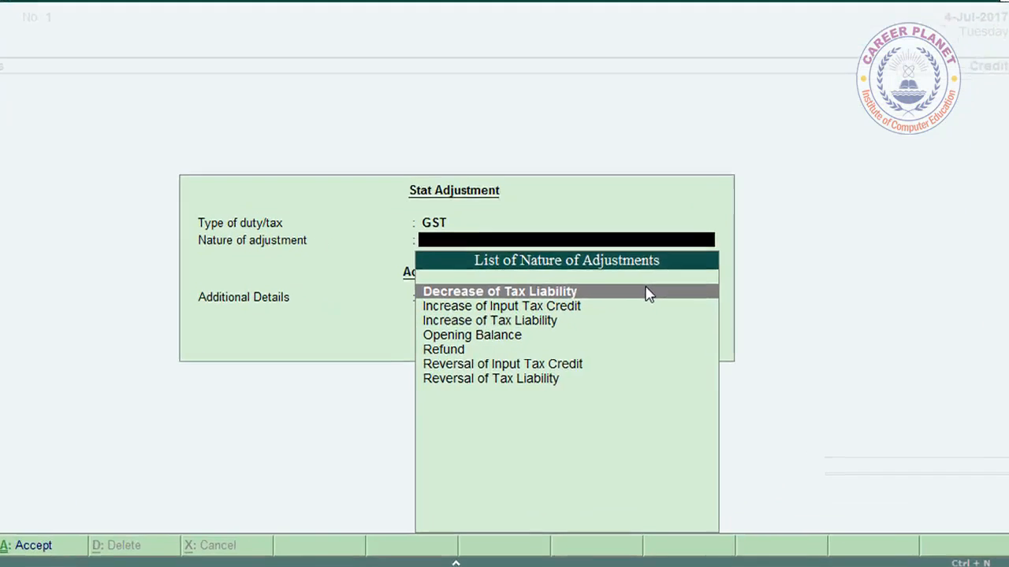
key("Down")
key("Down")
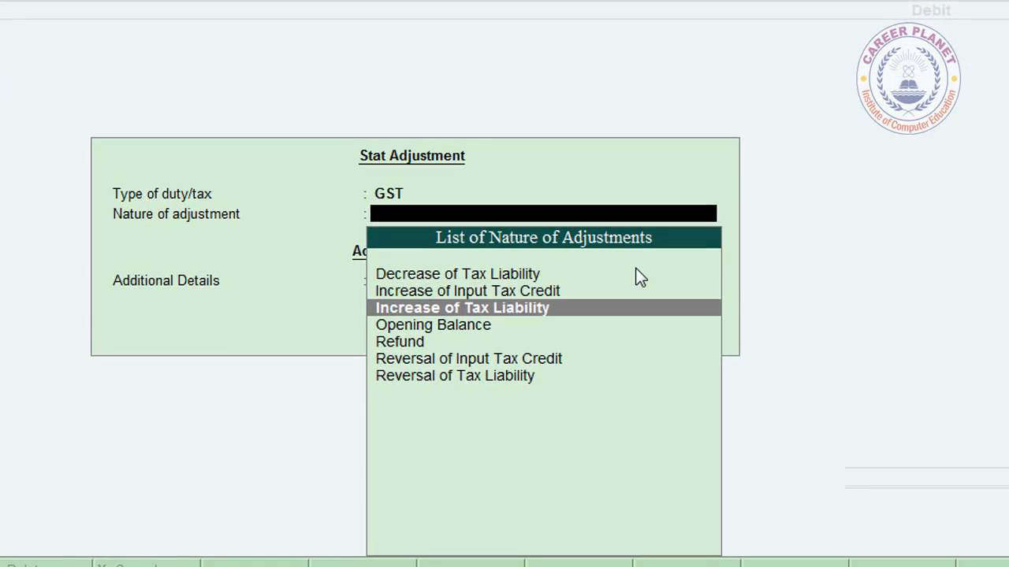
key("Return")
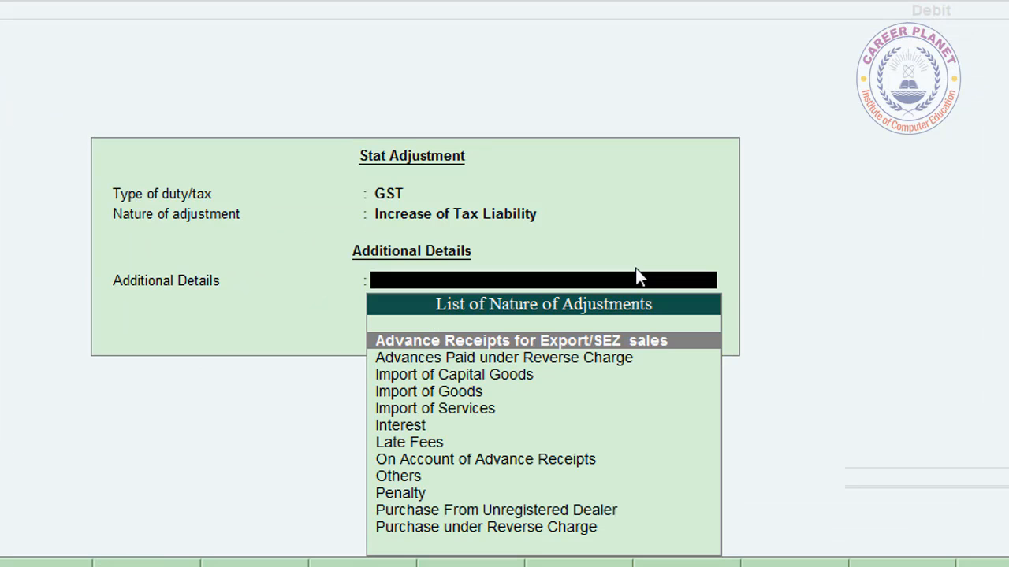
key("Down")
key("Down")
key("Down")
key("Down")
key("Down")
key("Down")
key("Down")
key("Down")
key("Down")
key("Down")
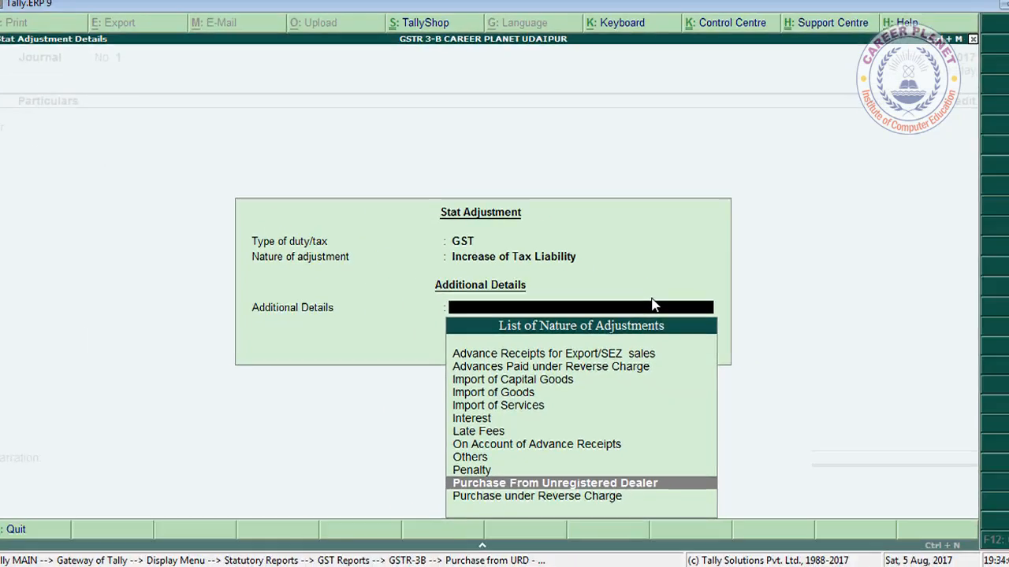
key("Return")
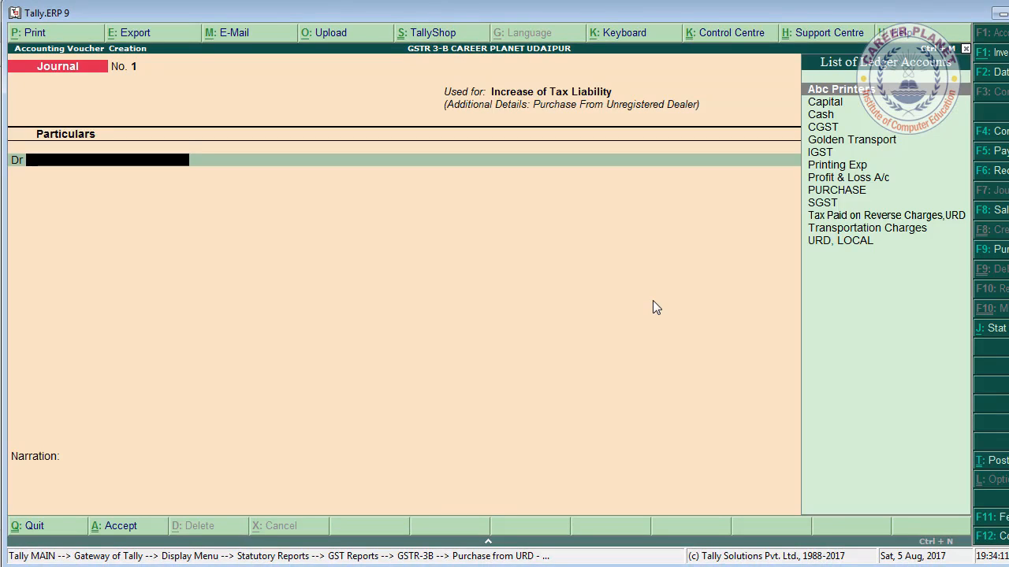
Choose Tax Paid on Reverse Charges,URD as the journal's debit ledger, and review and accept its ledger master.
key("Down")
key("Down")
key("Down")
key("Down")
key("Down")
key("Down")
key("Down")
key("Down")
key("Down")
key("Down")
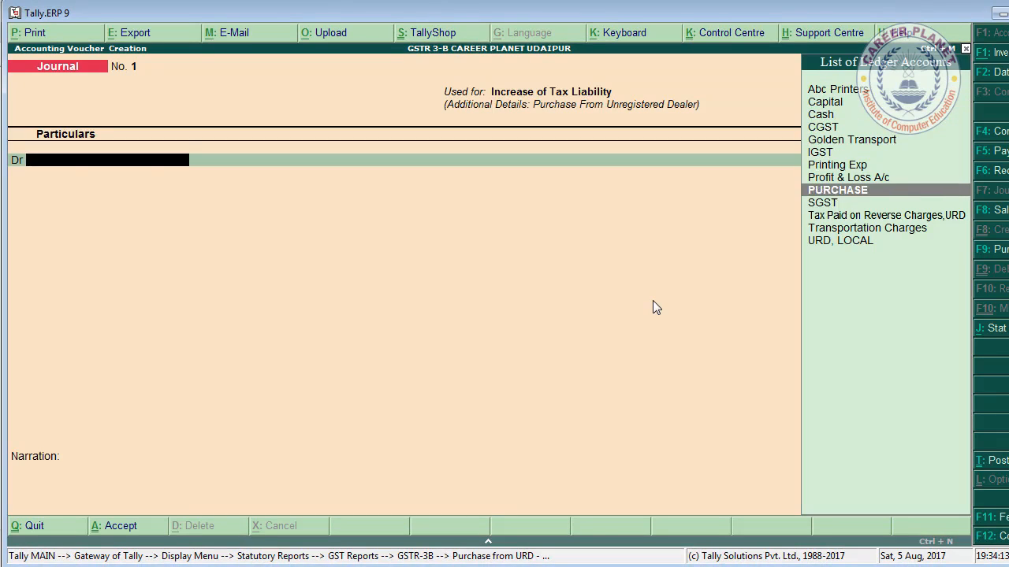
key("Return")
key("BackSpace")
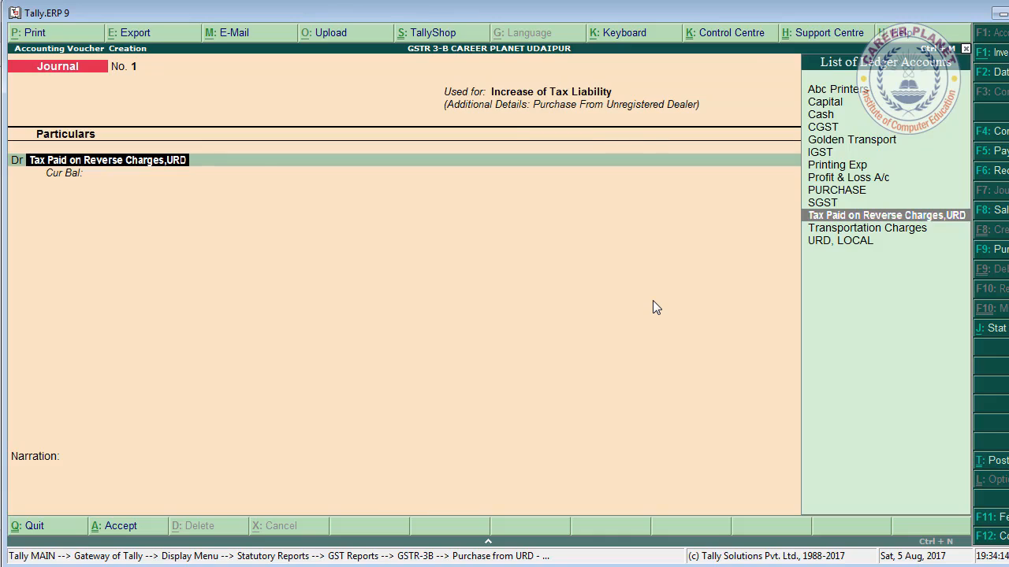
key("ctrl+Return")
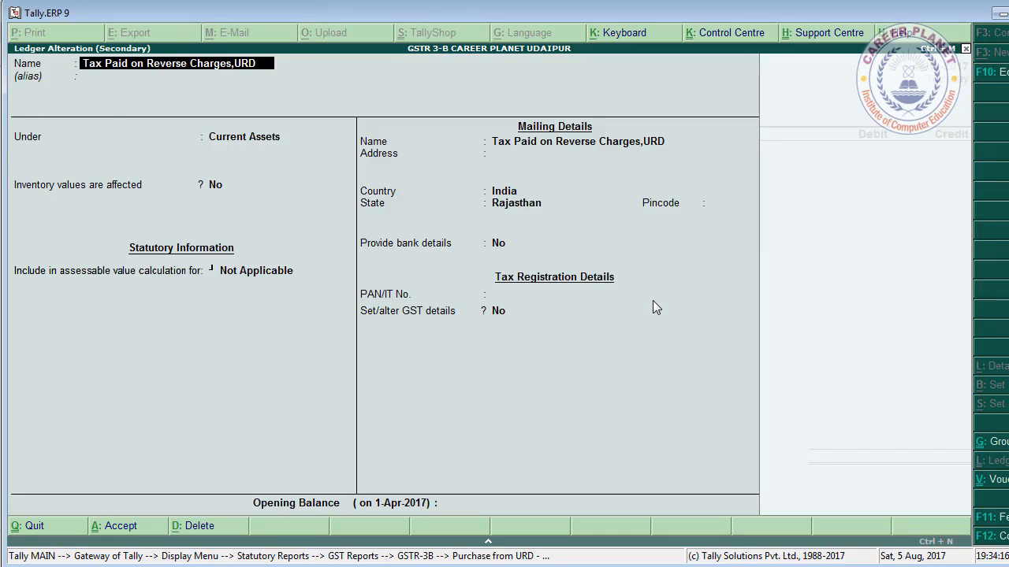
key("ctrl+a")
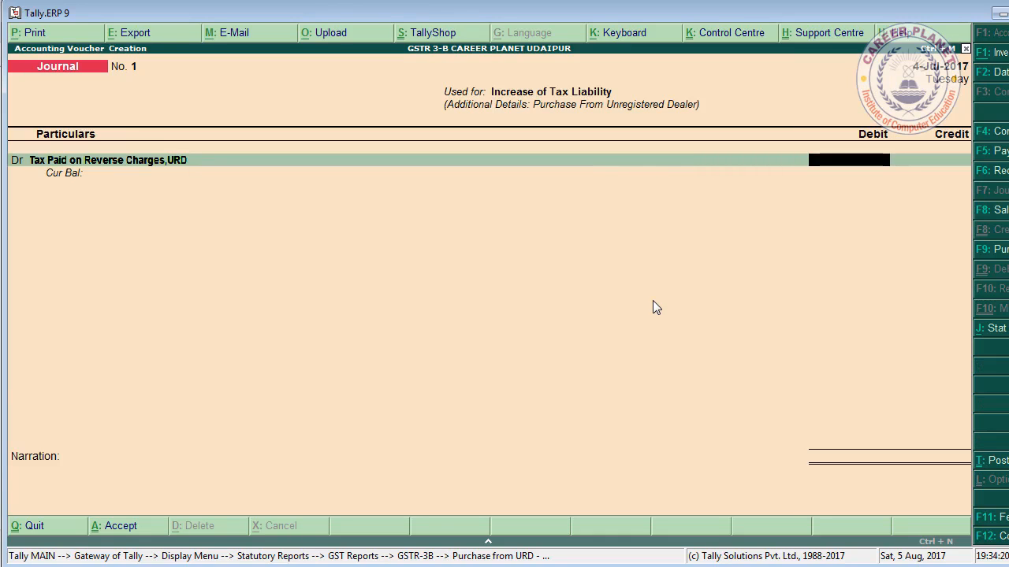
Calculate 2160+2160 with the built-in calculator and enter 4,320 as the debit for Tax Paid on Reverse Charges,URD.
key("ctrl+n")
type("216")
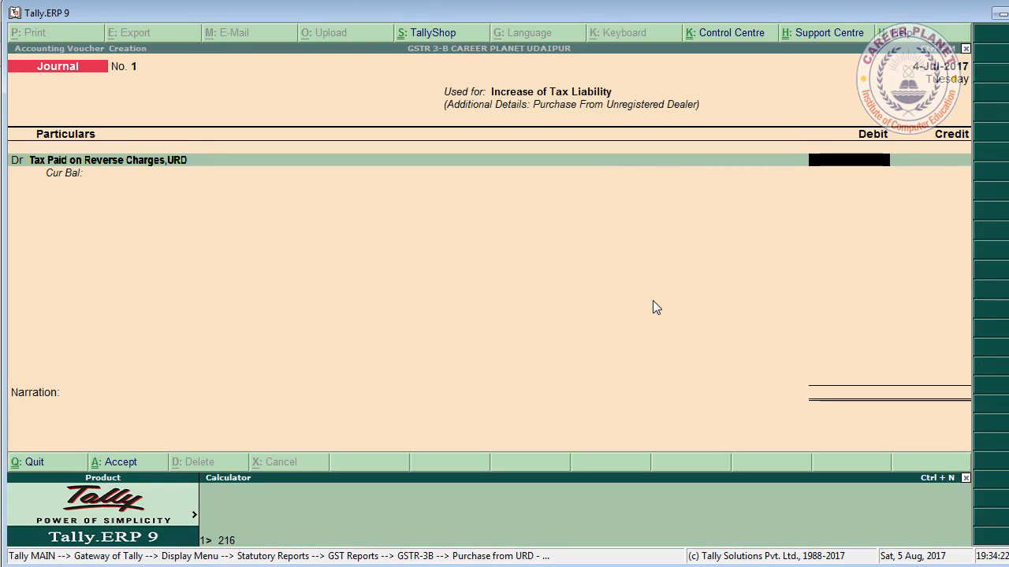
type("0+2160")
key("Return")
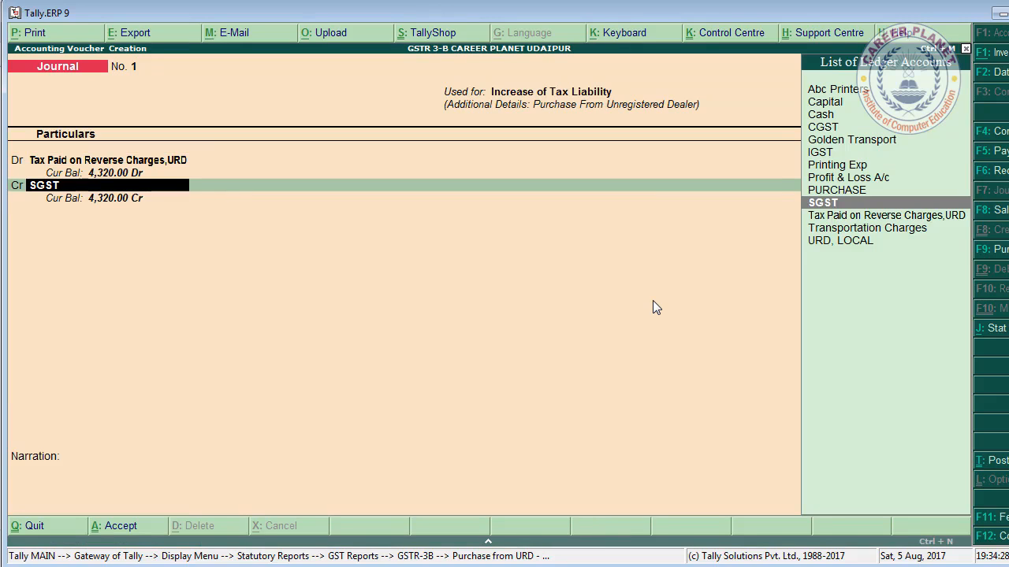
Credit CGST with 2,160 and SGST with 2,160 in the tax liability journal.
key("Up")
key("Up")
key("Up")
key("Up")
key("Up")
key("Up")
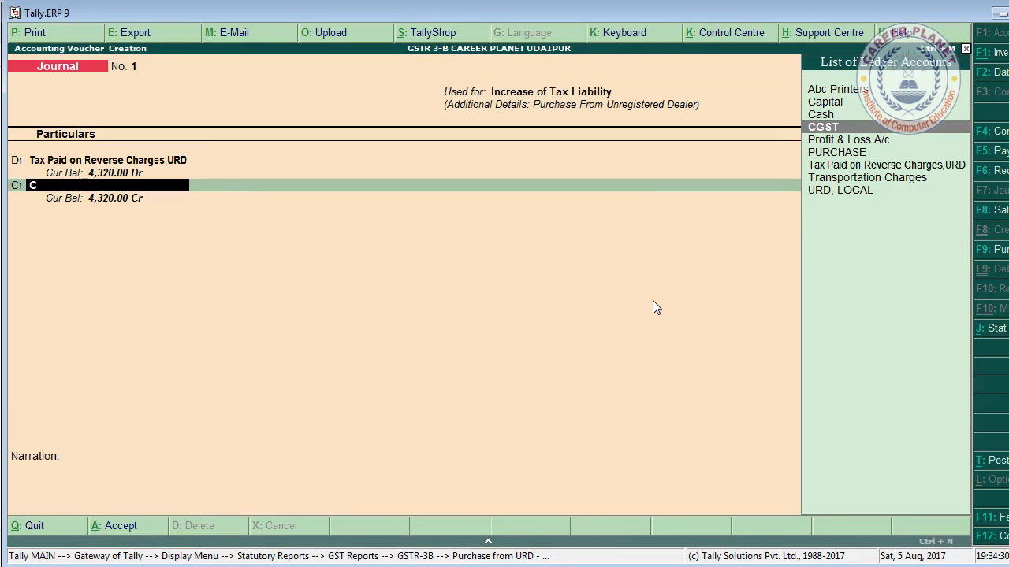
key("Return")
key("Return")
type("2,160")
key("Return")
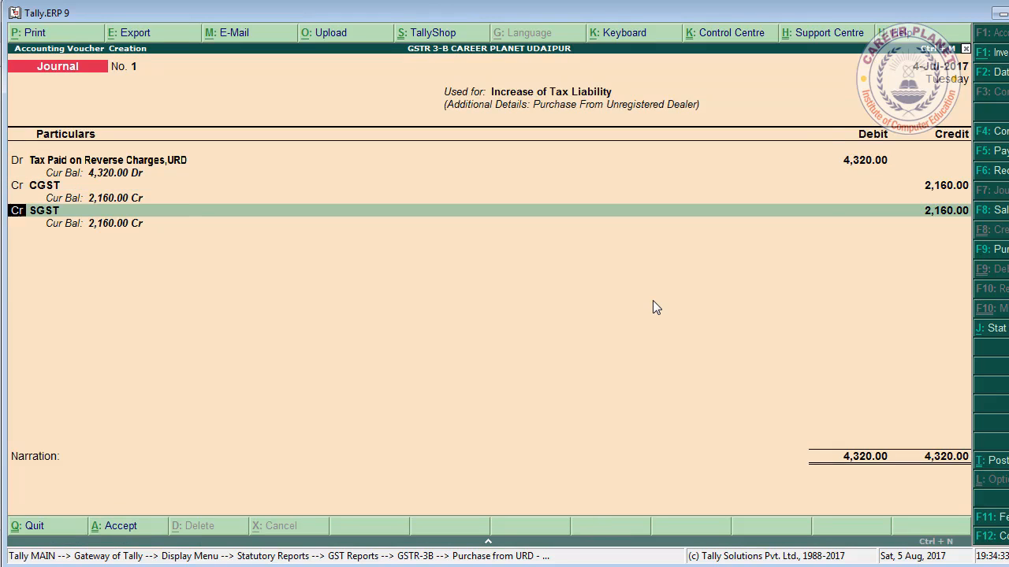
Leave the SGST line's taxable value blank, save the tax liability journal, and return to the Gateway of Tally.
key("Return")
key("Return")
key("Return")
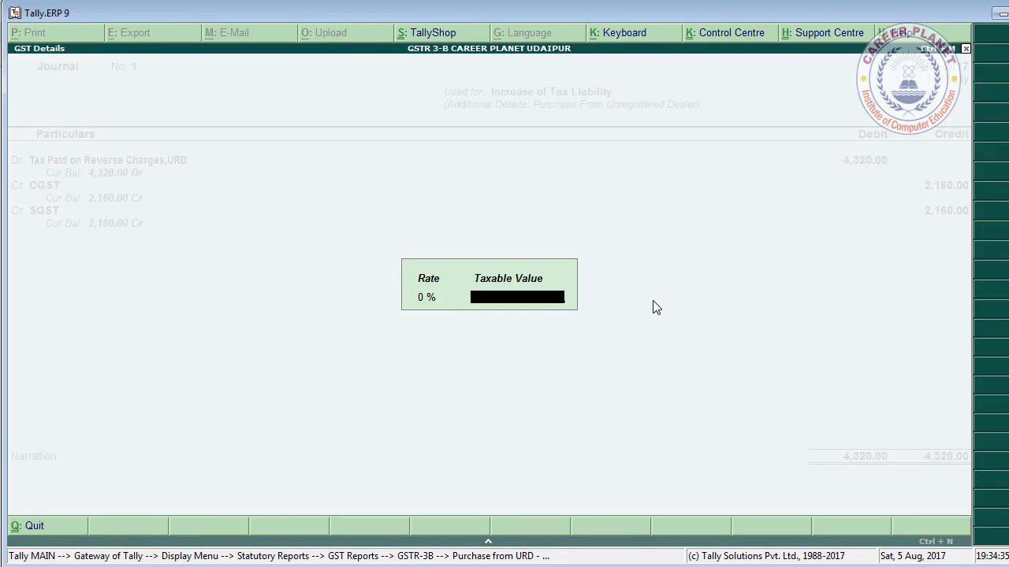
key("Return")
key("Return")
key("Return")
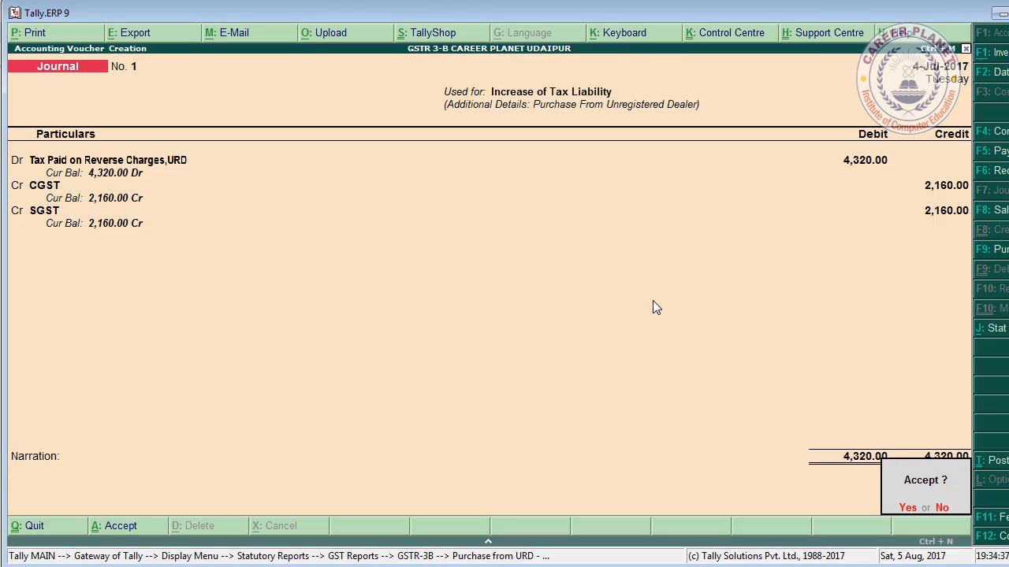
key("Return")
key("Escape")
key("Escape")
key("Escape")
key("Escape")
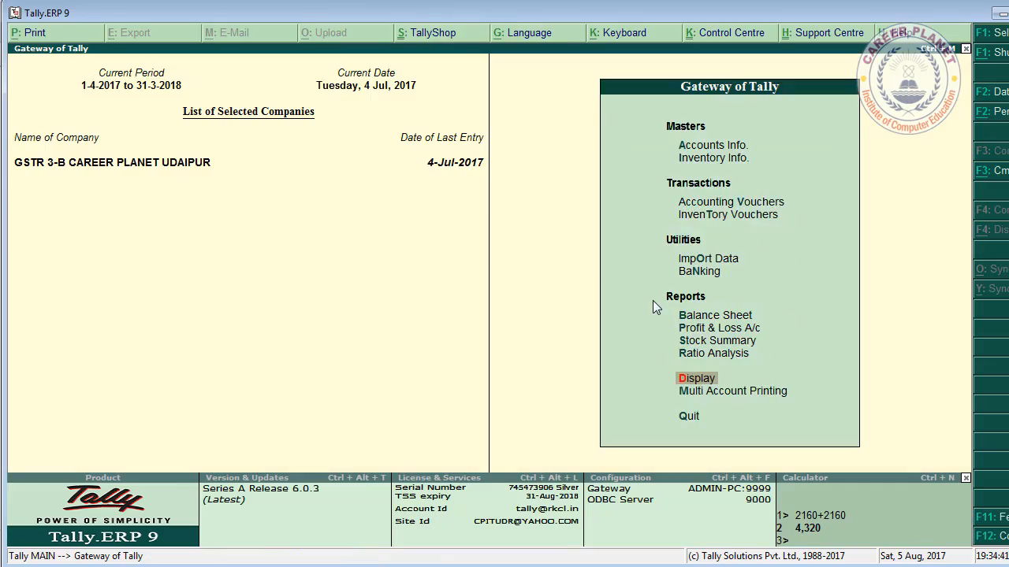
Check the Duties & Taxes group under current liabilities in the Balance Sheet.
key("b")
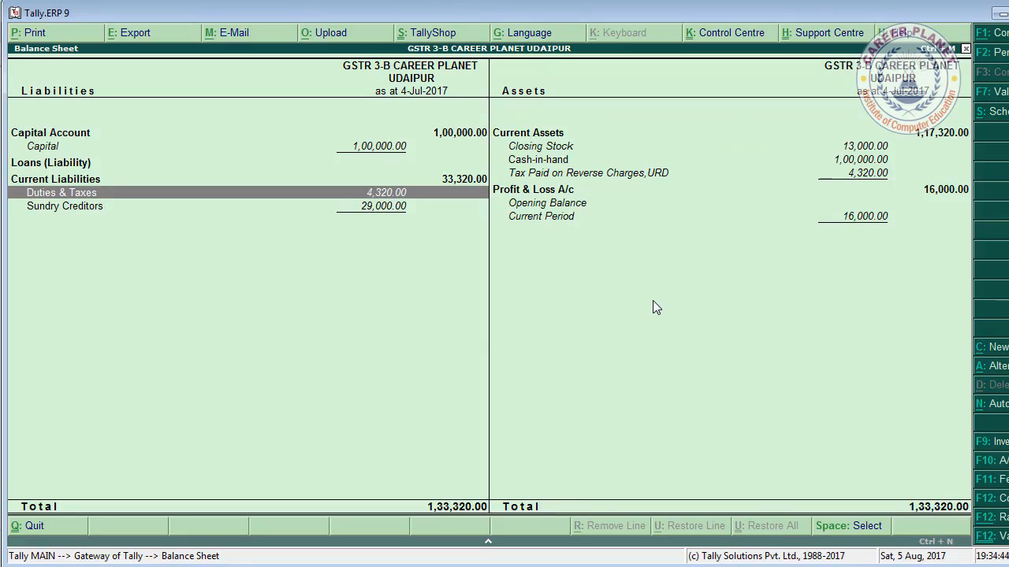
key("Return")
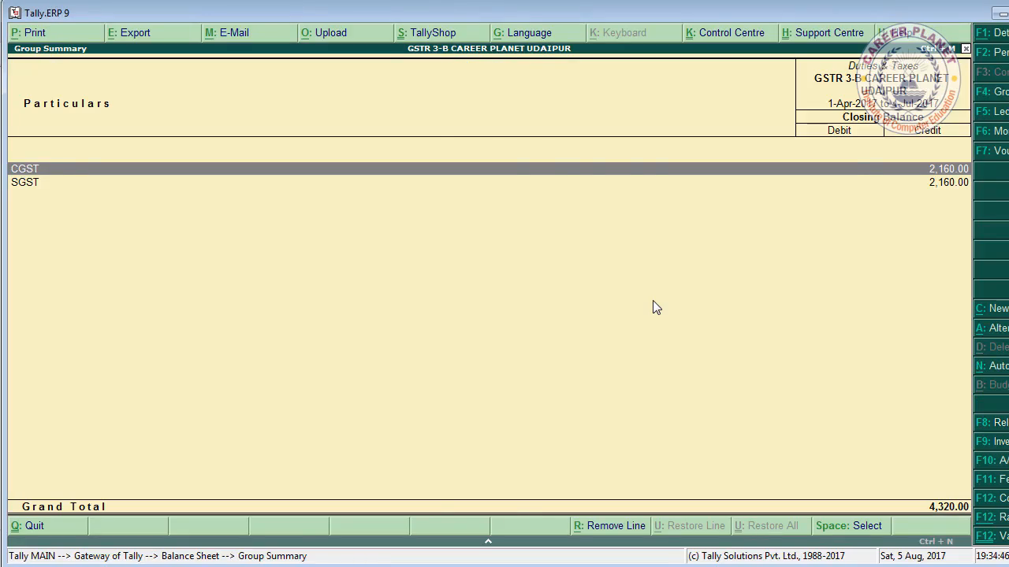
key("Escape")
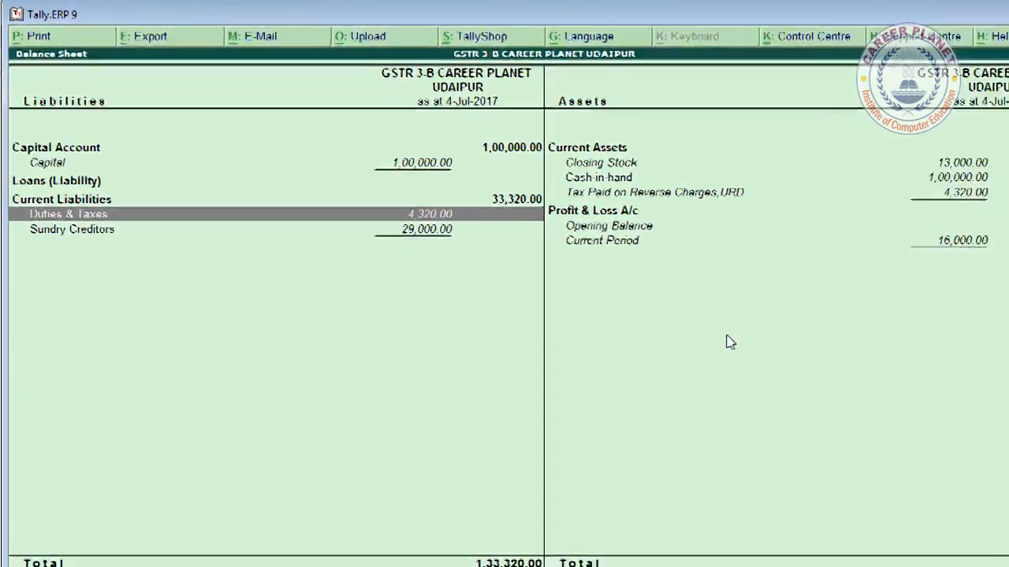
key("Escape")
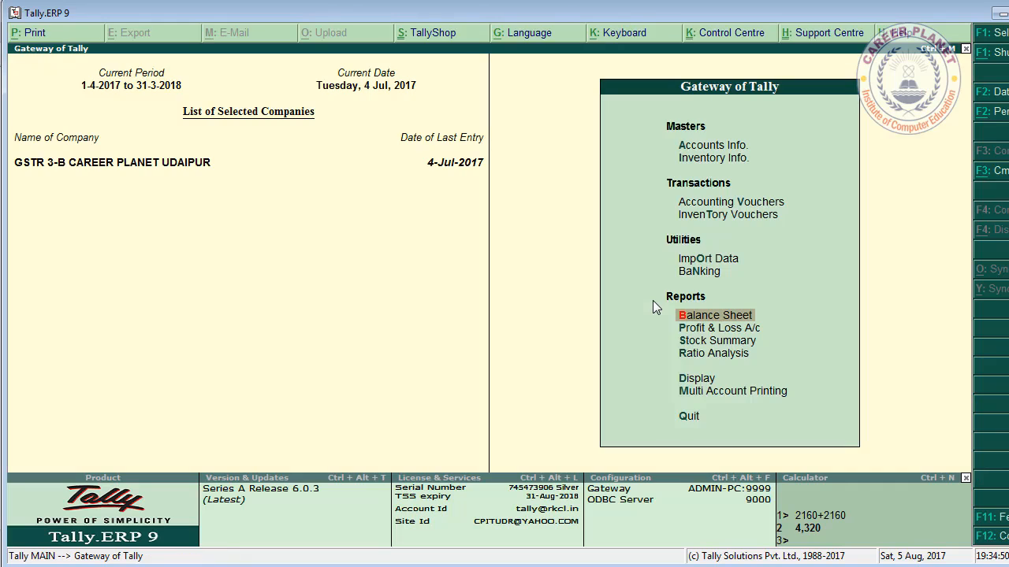
Start a GST stat adjustment journal with nature Increase of Input Tax Credit and additional details Purchase From Unregistered Dealer.
key("Up")
key("Up")
key("Up")
key("Up")
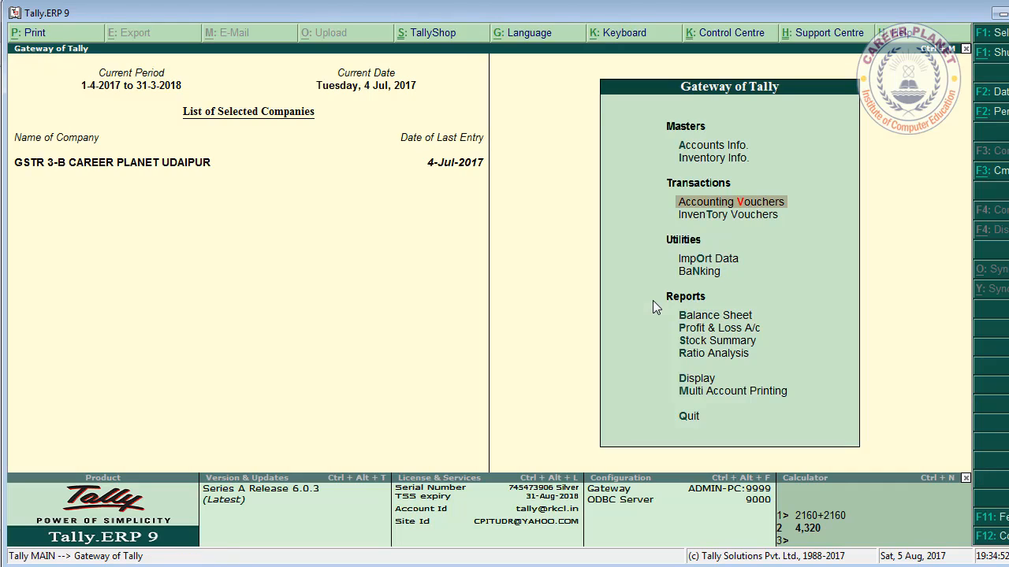
key("Return")
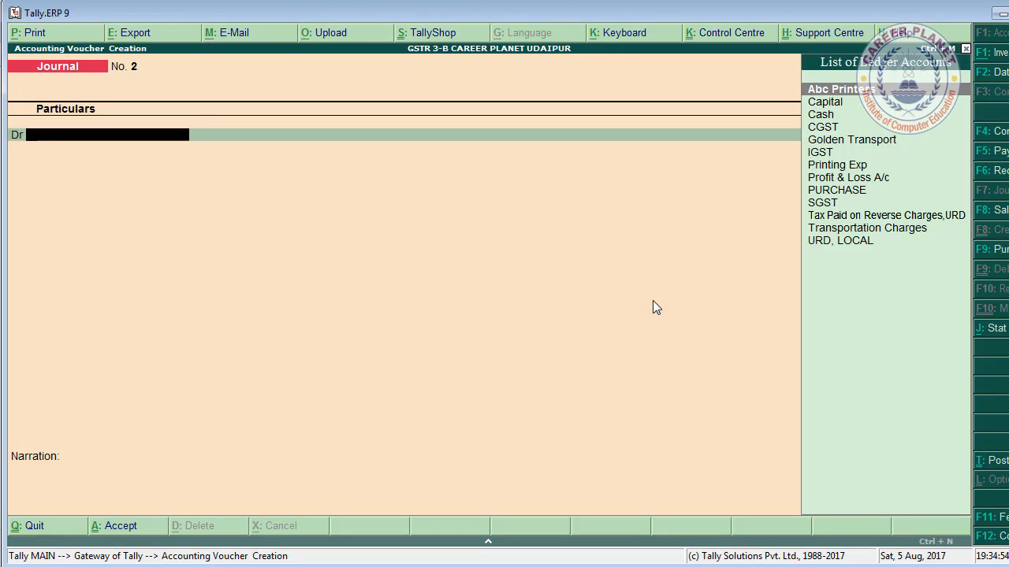
key("alt+j")
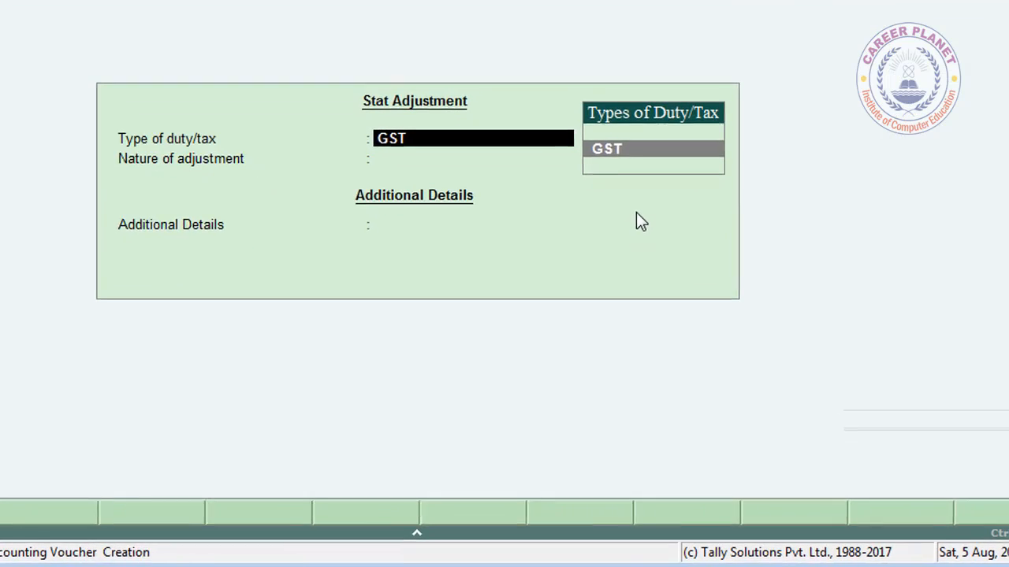
key("Return")
key("Down")
key("Down")
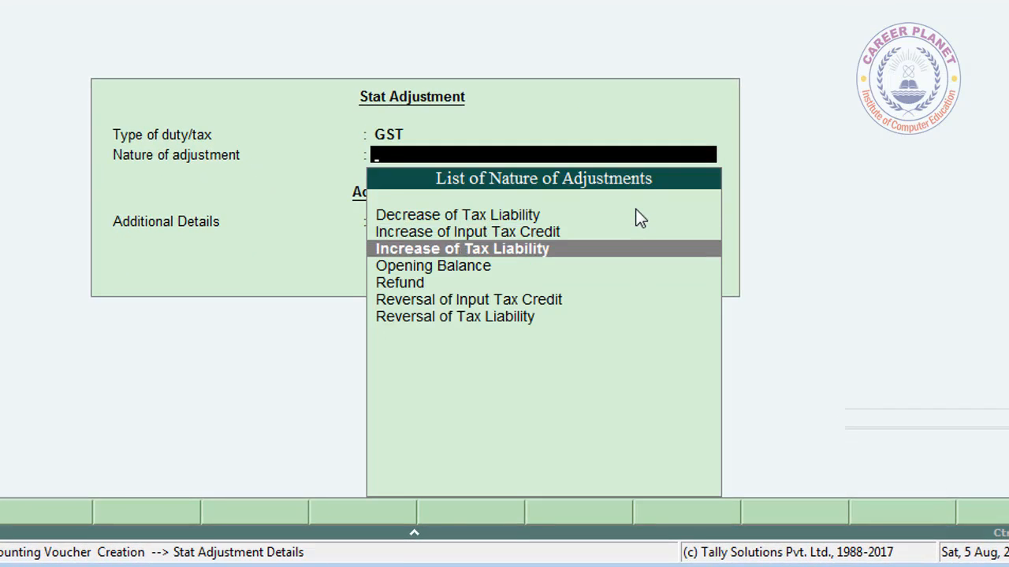
key("Up")
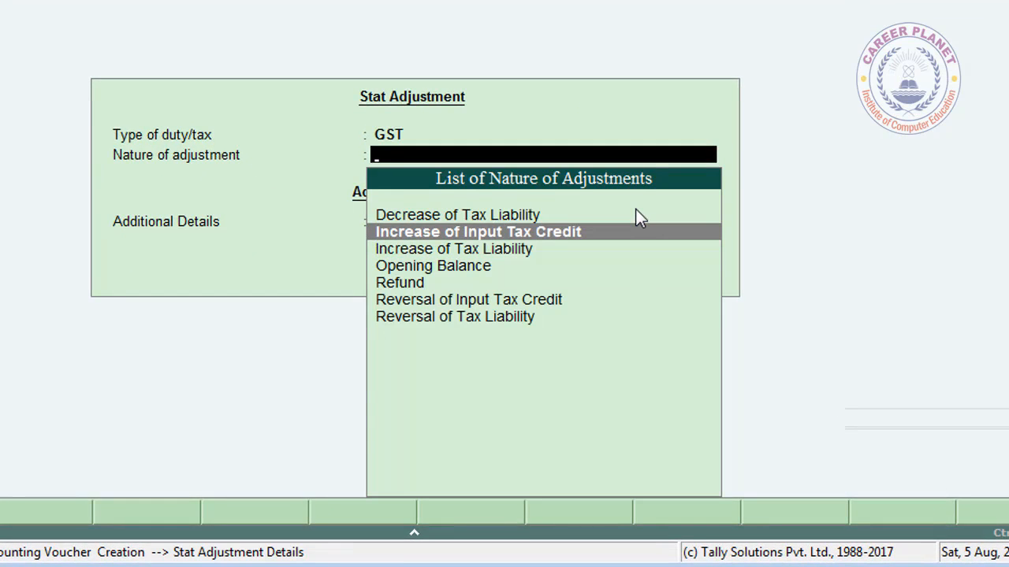
key("Return")
key("Down")
key("Down")
key("Down")
key("Down")
key("Down")
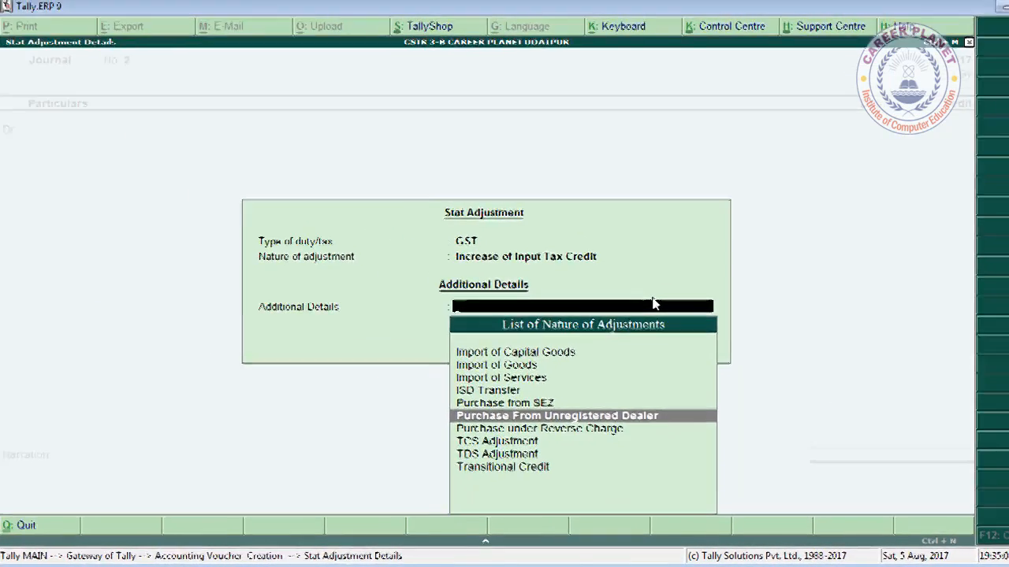
key("Return")
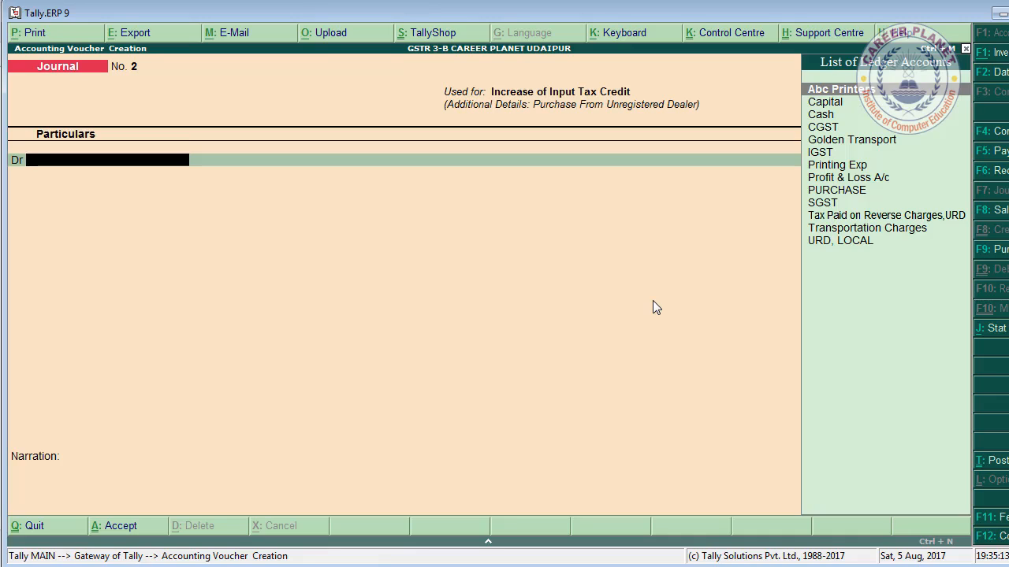
Debit CGST with 2,160 in the input tax credit journal, leaving the GST rate at 0 %.
type("Cg")
key("Return")
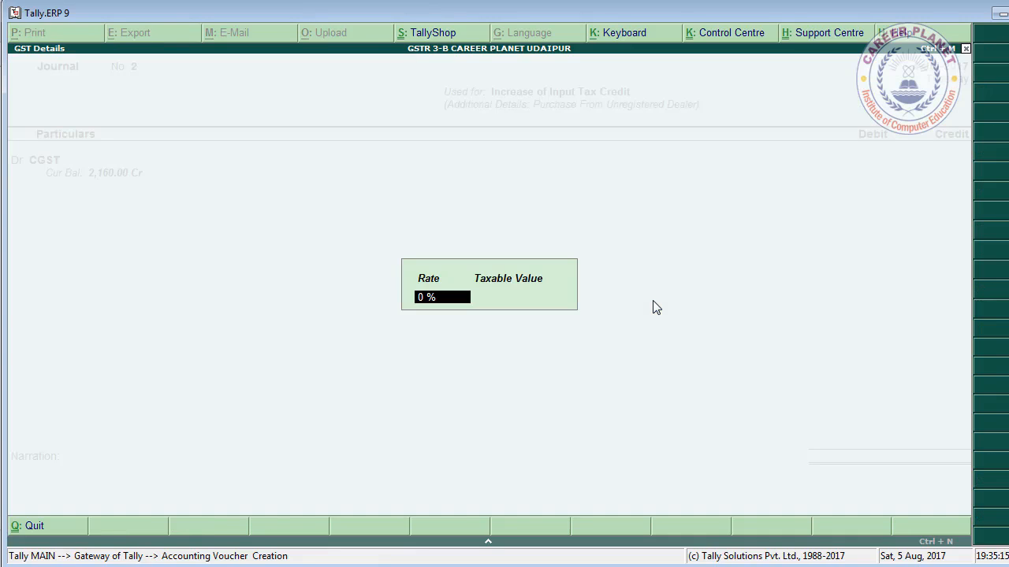
key("Return")
type("2160")
key("Return")
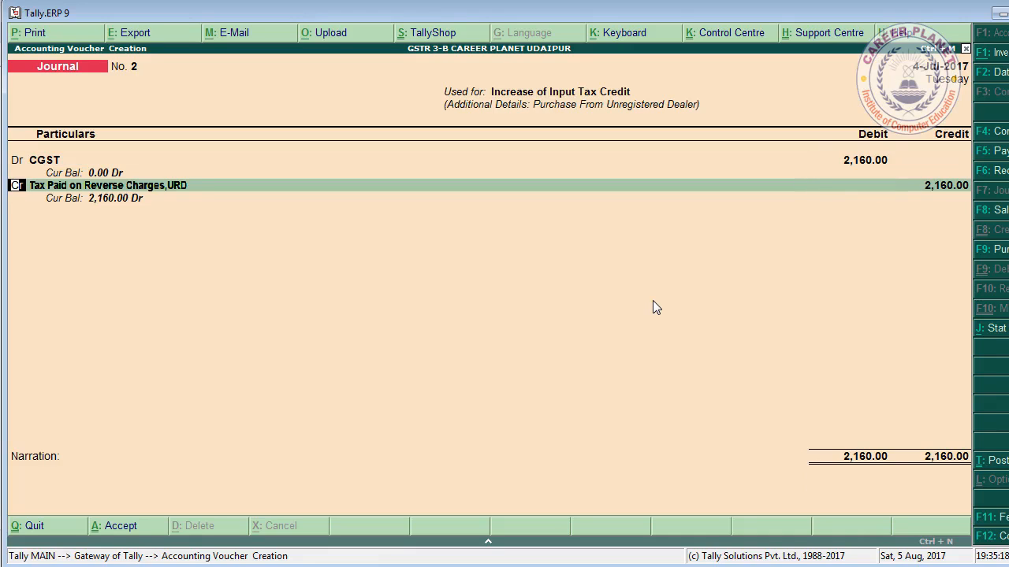
Add SGST as a second debit line of 2,160 in the input tax credit journal.
type("d")
key("Return")
type("s")
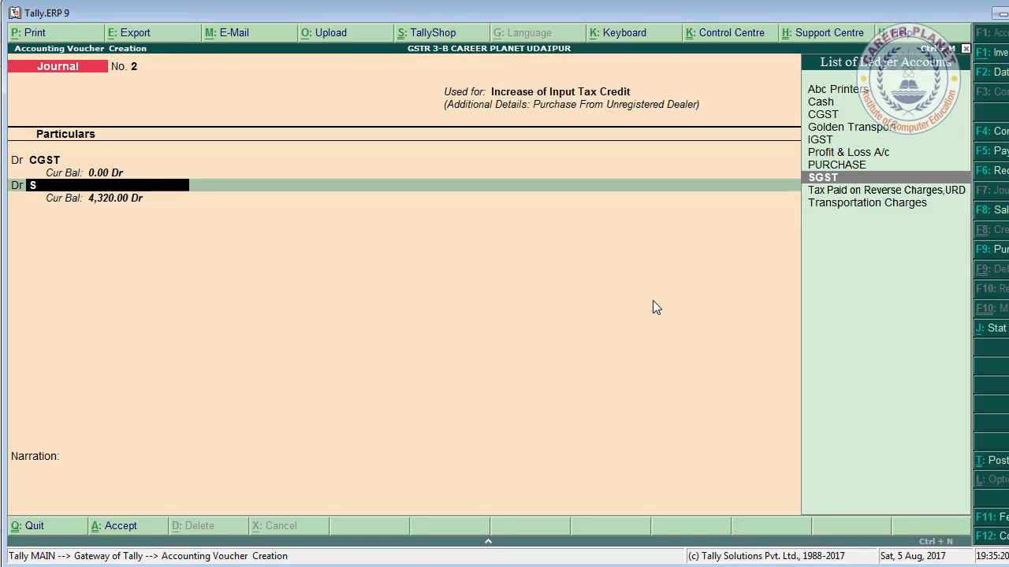
key("Return")
key("Return")
key("Return")
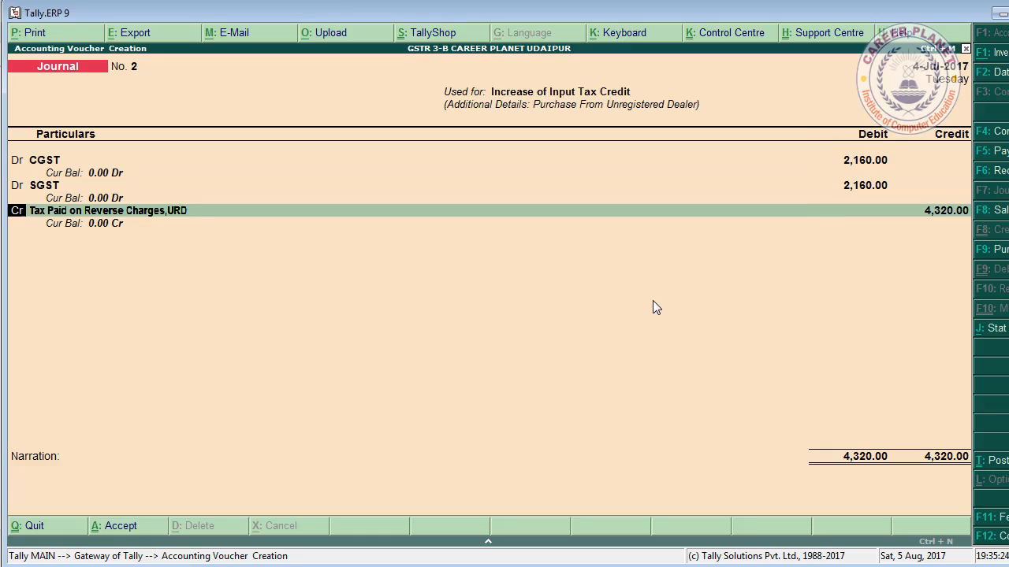
Credit Tax Paid on Reverse Charges,URD with 4,320, save the input tax credit journal, and return to the Gateway of Tally.
key("Return")
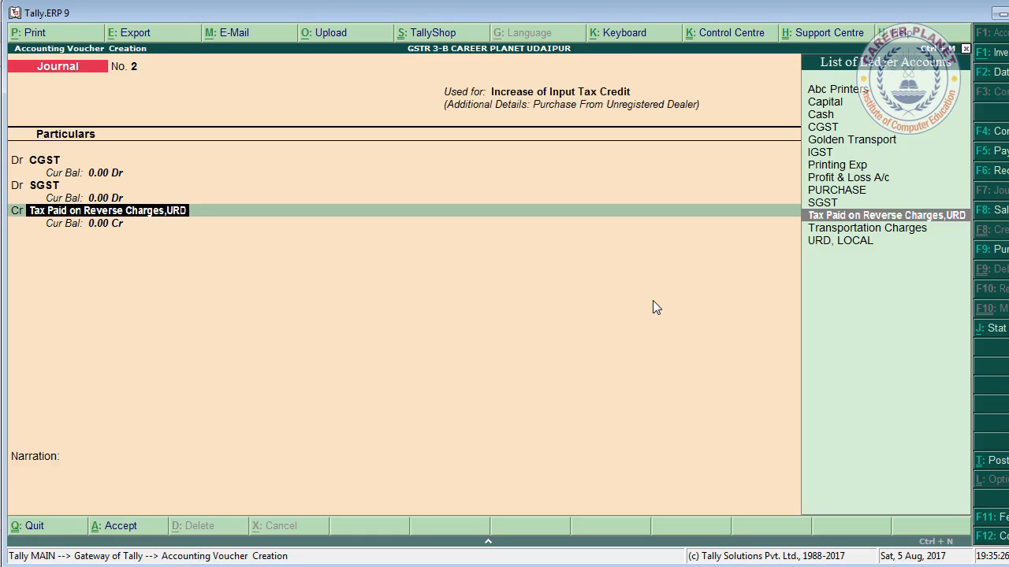
key("Return")
key("Return")
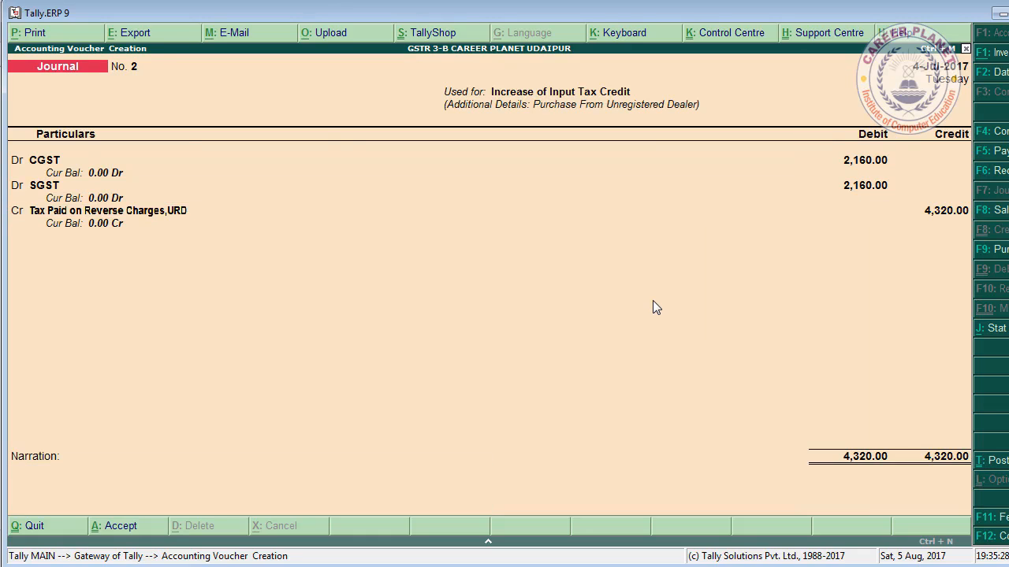
key("ctrl+a")
key("Escape")
key("Escape")
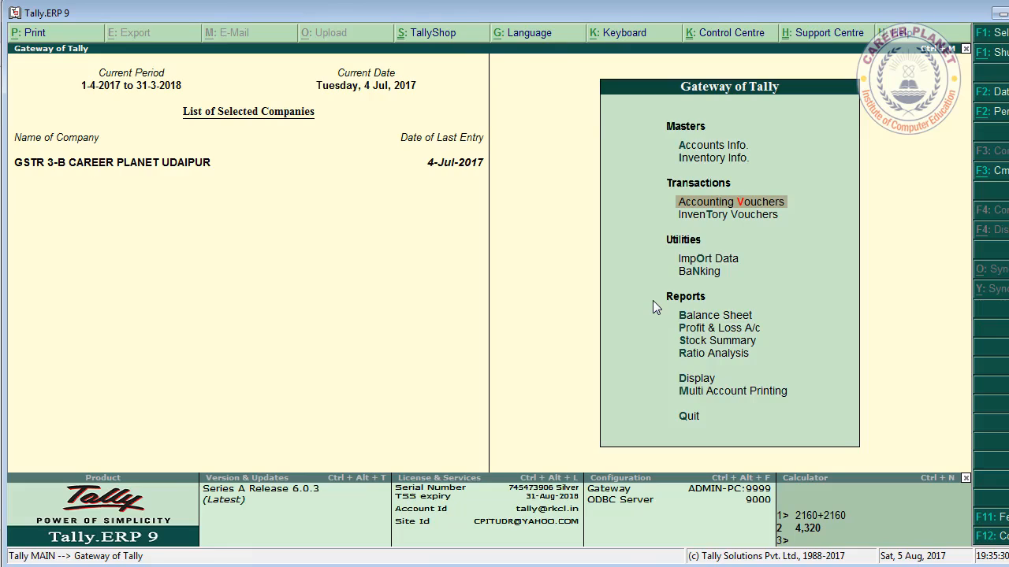
Review Duties & Taxes under current liabilities in the detailed Balance Sheet after the input tax credit journal.
key("b")
key("alt+F1")
key("Down")
key("Down")
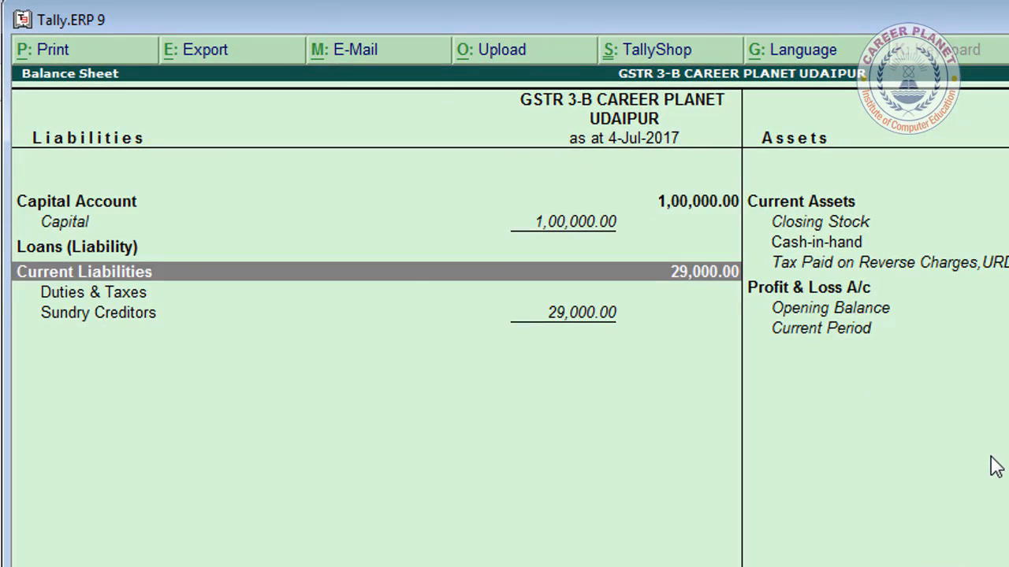
key("Down")
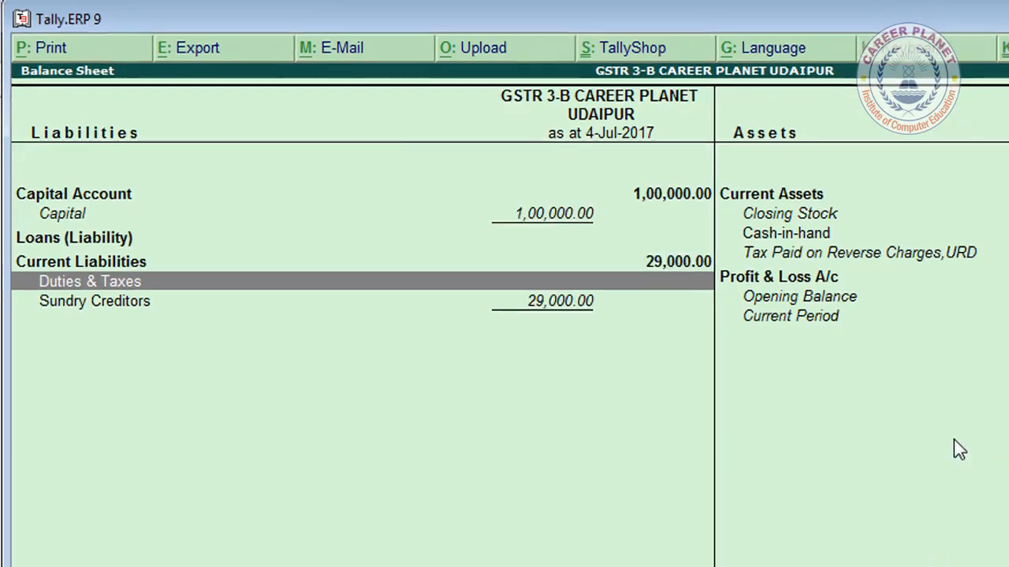
key("Escape")
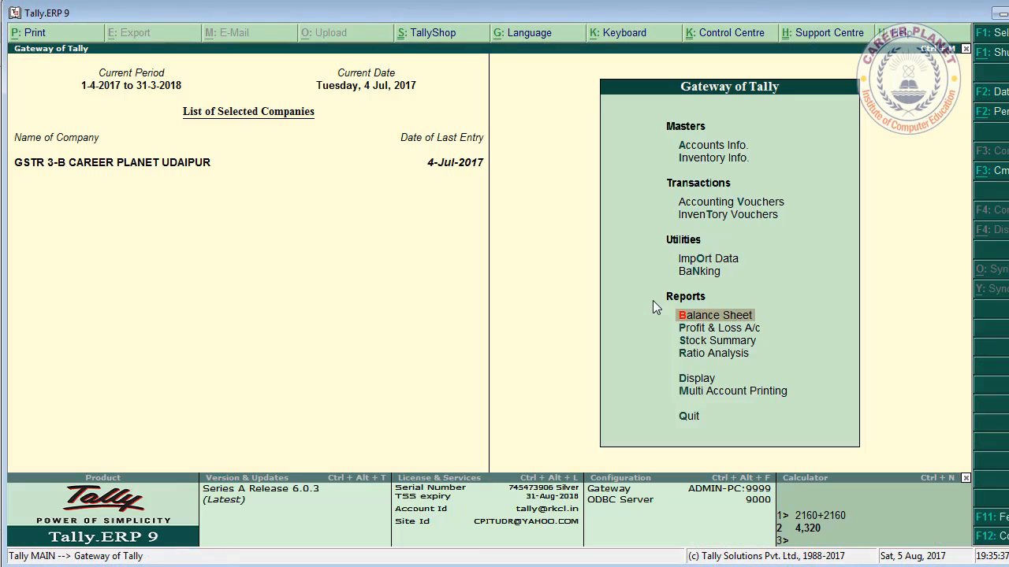
Start a payment voucher dated 1-Aug-2017.
key("Up")
key("Up")
key("Up")
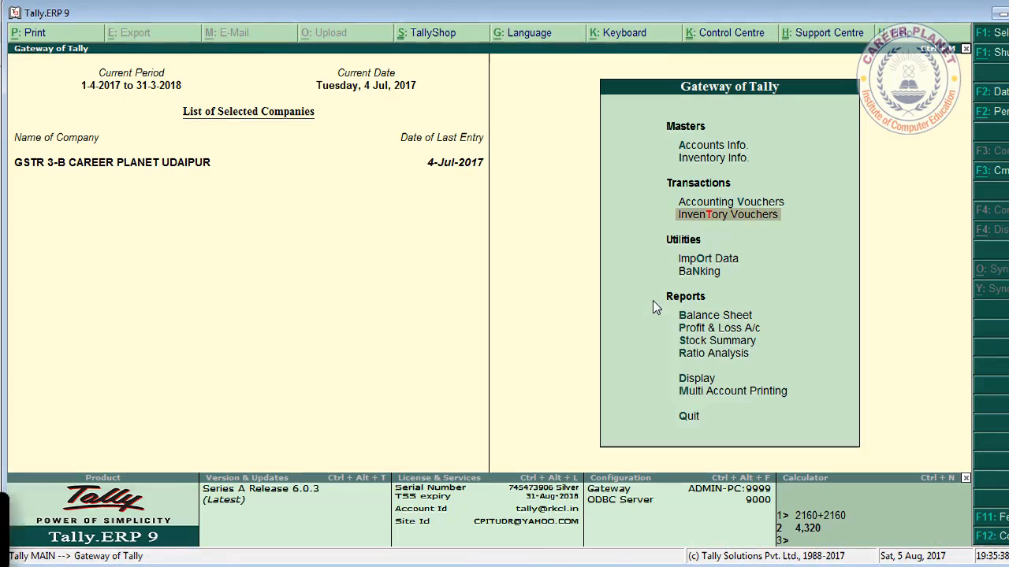
key("Up")
key("Return")
key("F2")
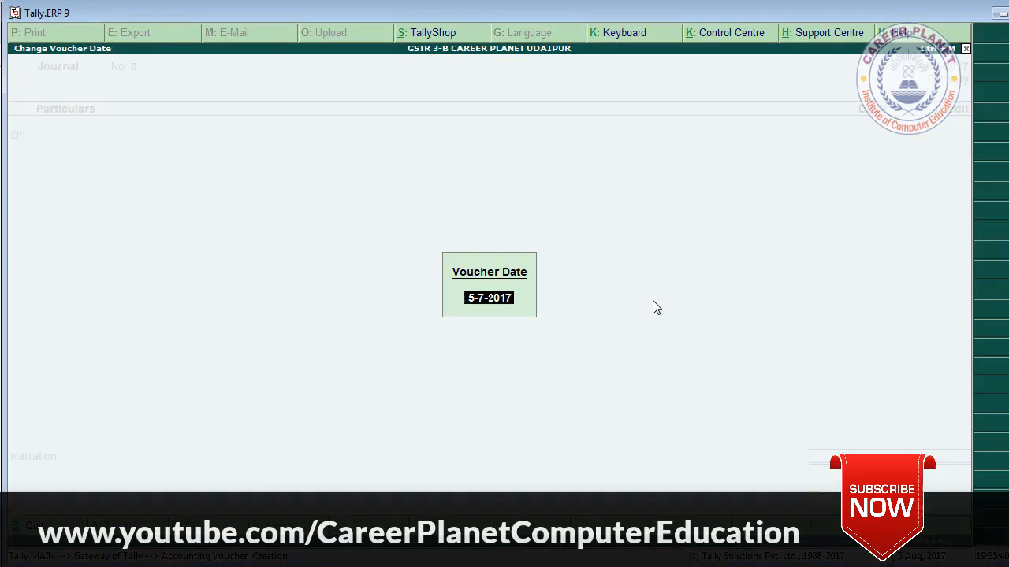
key("Return")
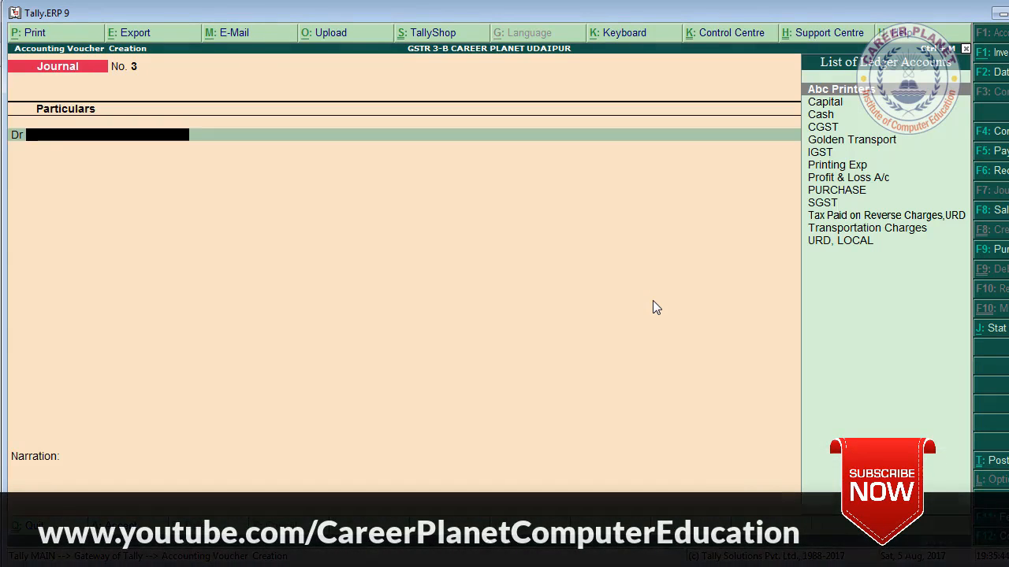
key("F5")
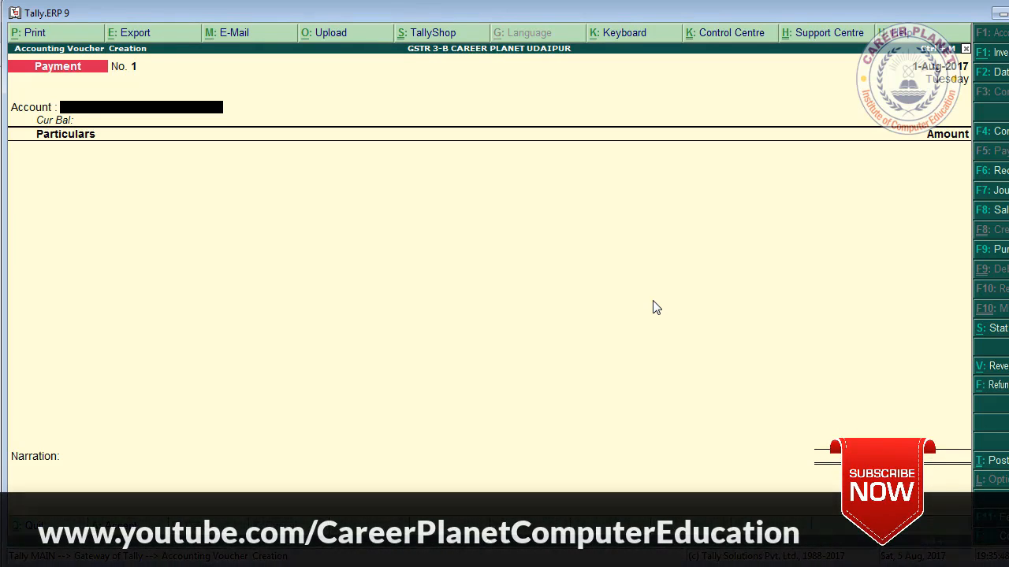
Make it a GST statutory payment for 1-Jul-2017 to 31-Jul-2017 of type Recipient Liability, with Cash as the account.
key("alt+s")
key("Return")
key("Return")
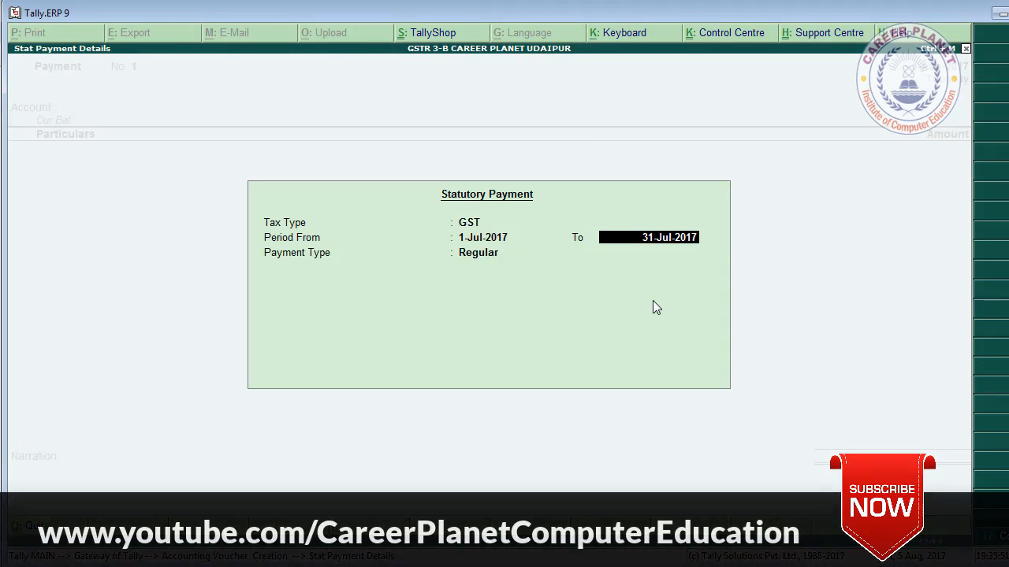
key("Return")
key("Up")
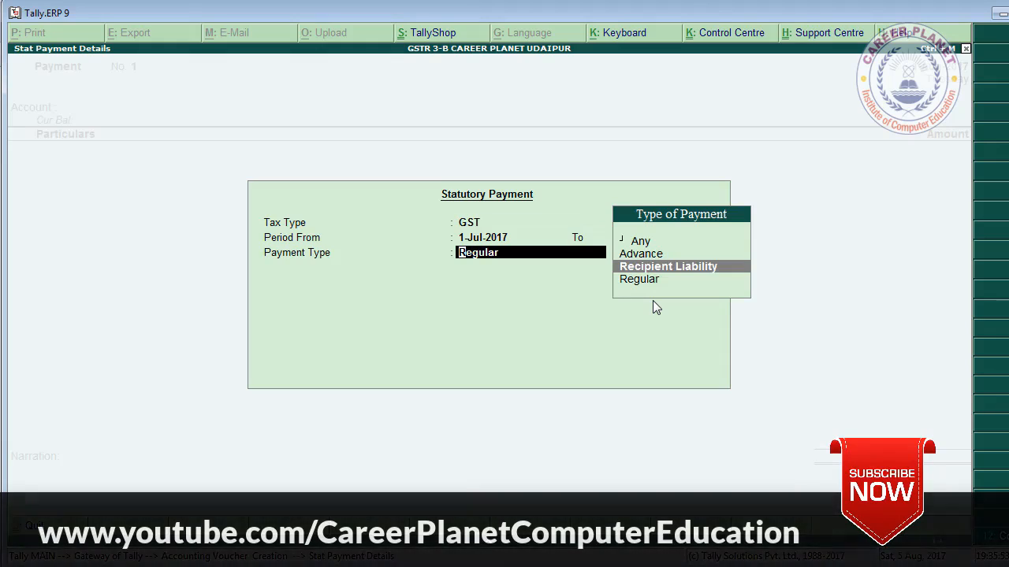
key("Return")
key("Return")
type("c")
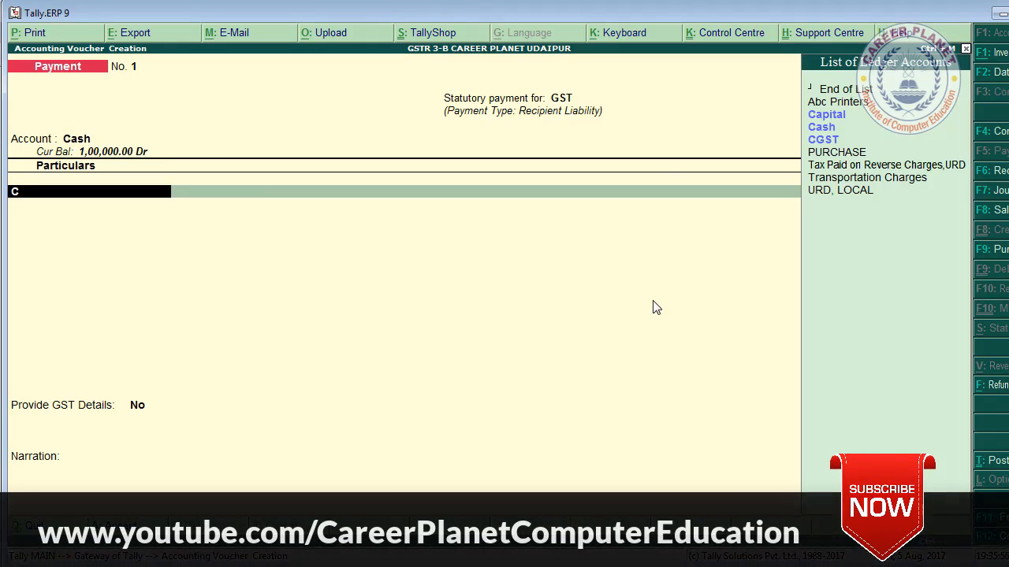
Enter the CGST ledger with an amount of 2,160 in the GST payment voucher.
key("Down")
key("Return")
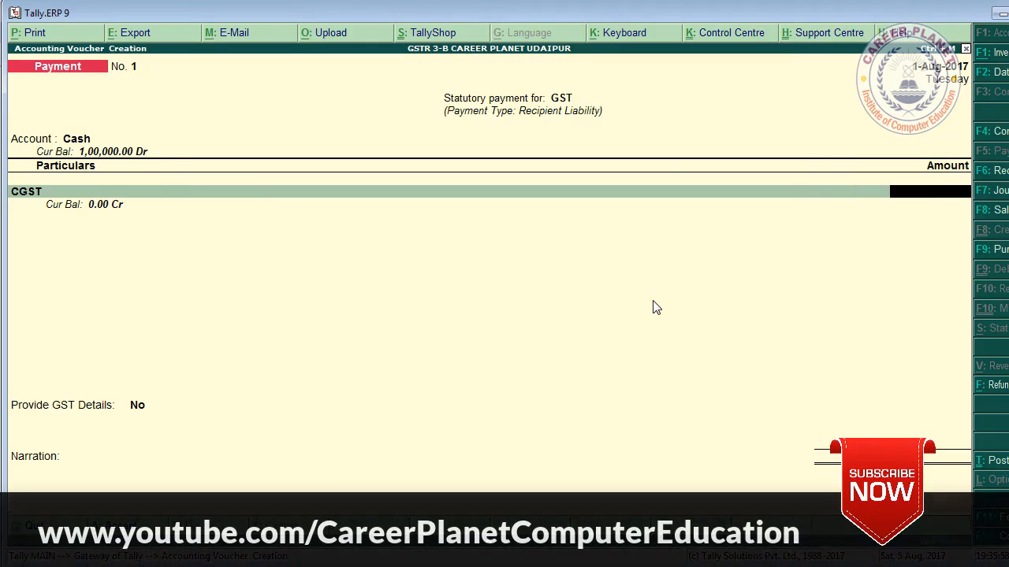
type("2160")
key("Return")
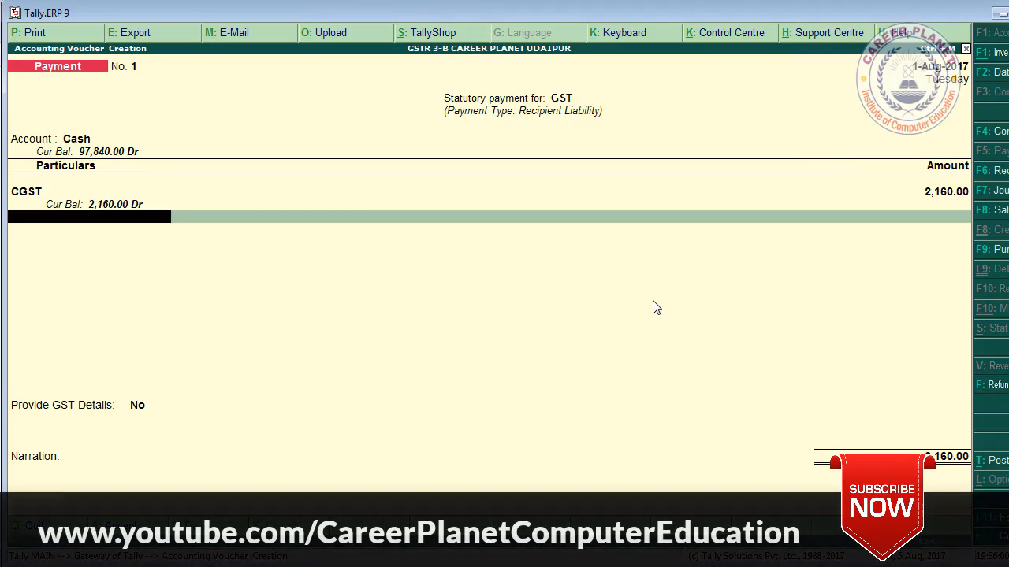
Add the SGST ledger with 2,160, save the payment voucher, and return to the Gateway of Tally.
type("s")
key("Return")
type("12")
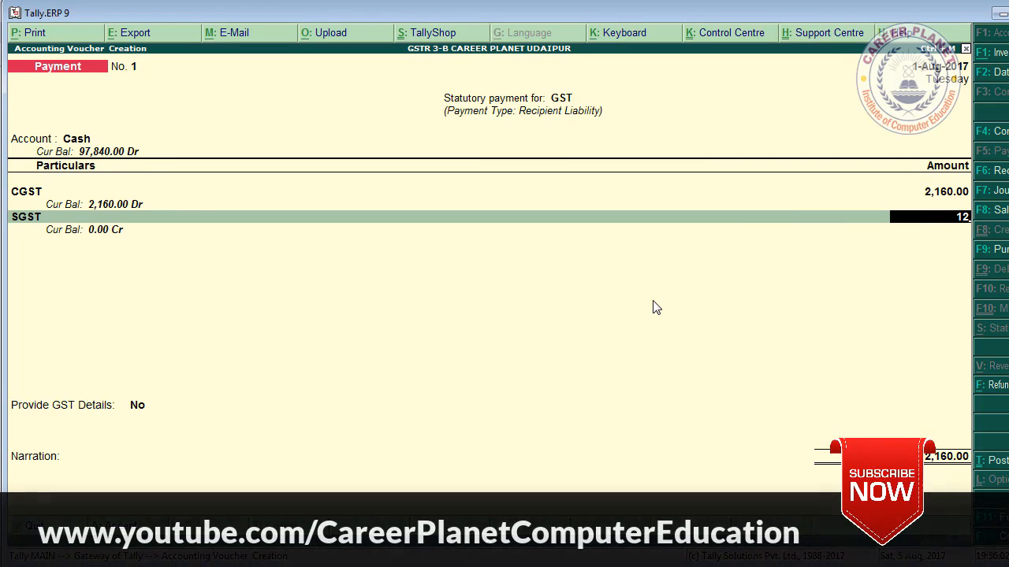
type("60")
key("Return")
key("Return")
key("Return")
key("Return")
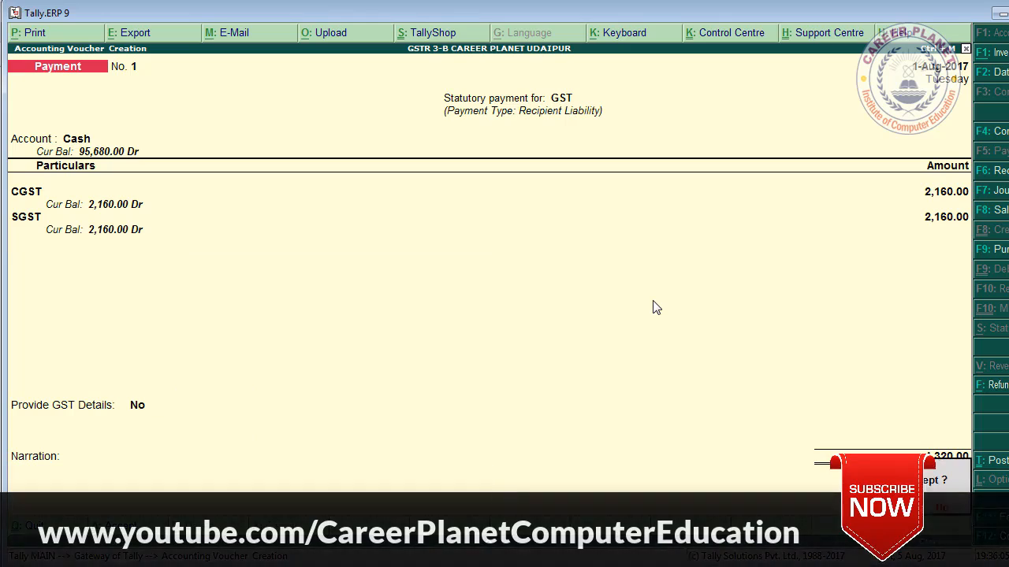
key("Escape")
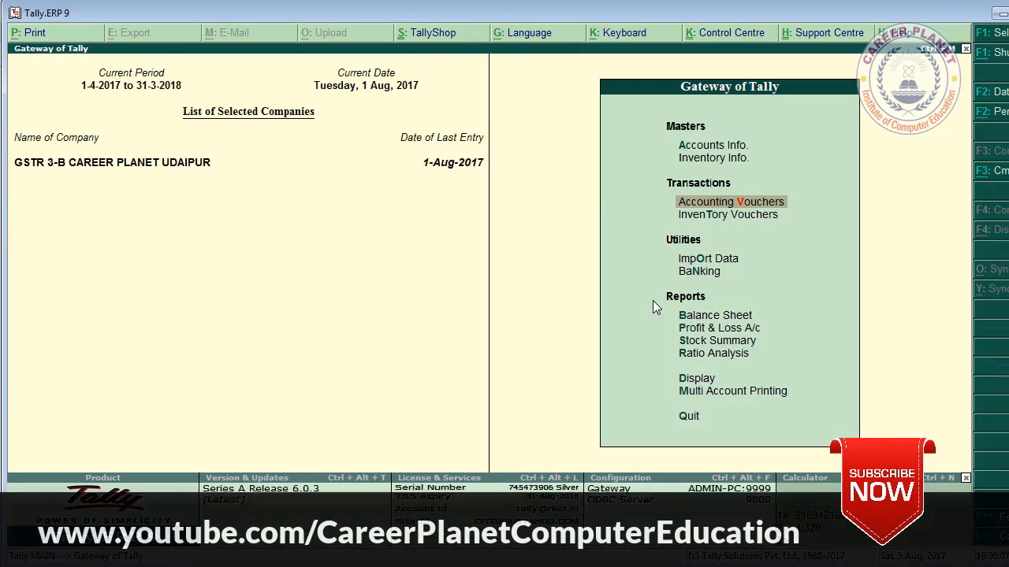
Review Duties & Taxes and Tax Paid on Reverse Charges,URD in the detailed Balance Sheet after the GST payment.
key("b")
key("alt+F1")
key("Down")
key("Down")
key("Down")
key("Down")
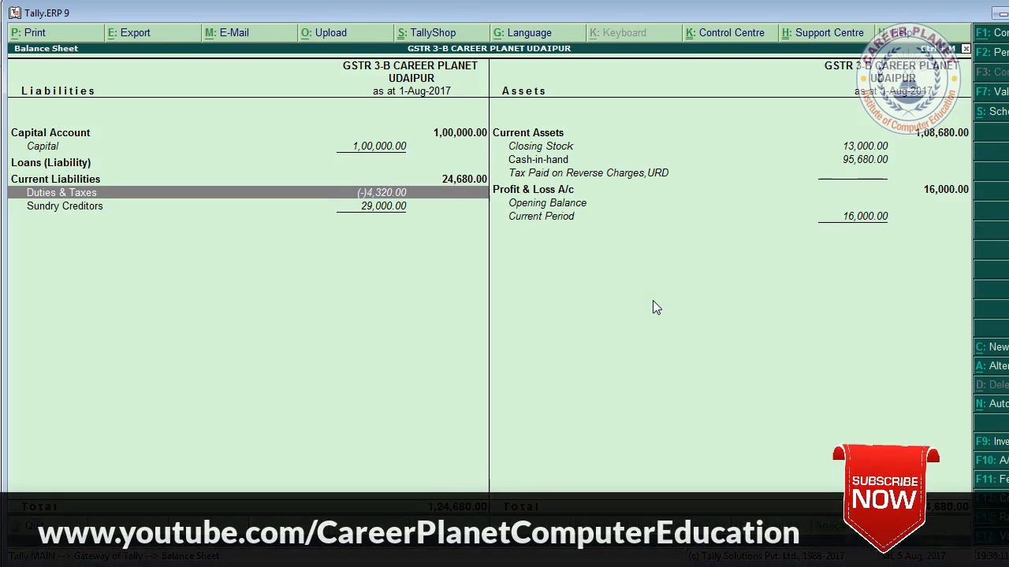
key("Right")
key("Up")
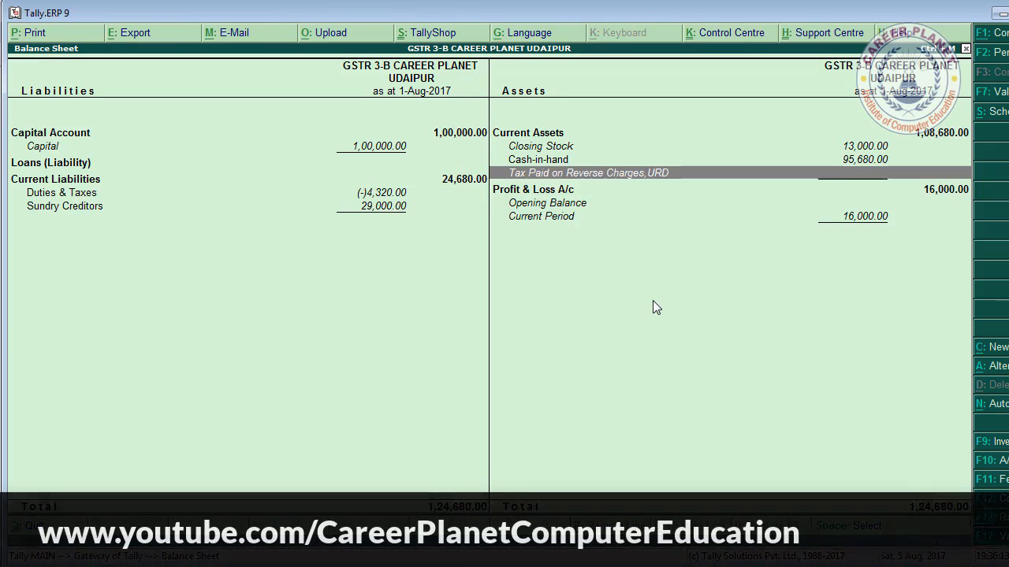
key("Escape")
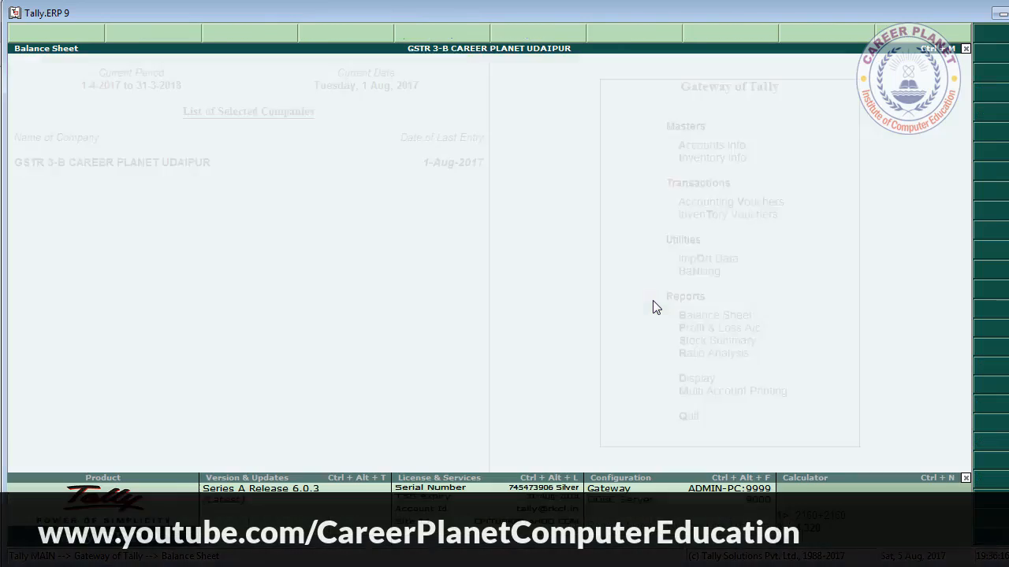
Display the GSTR-3B return from the GST statutory reports.
key("Down")
key("Down")
key("Down")
key("Down")
key("Return")
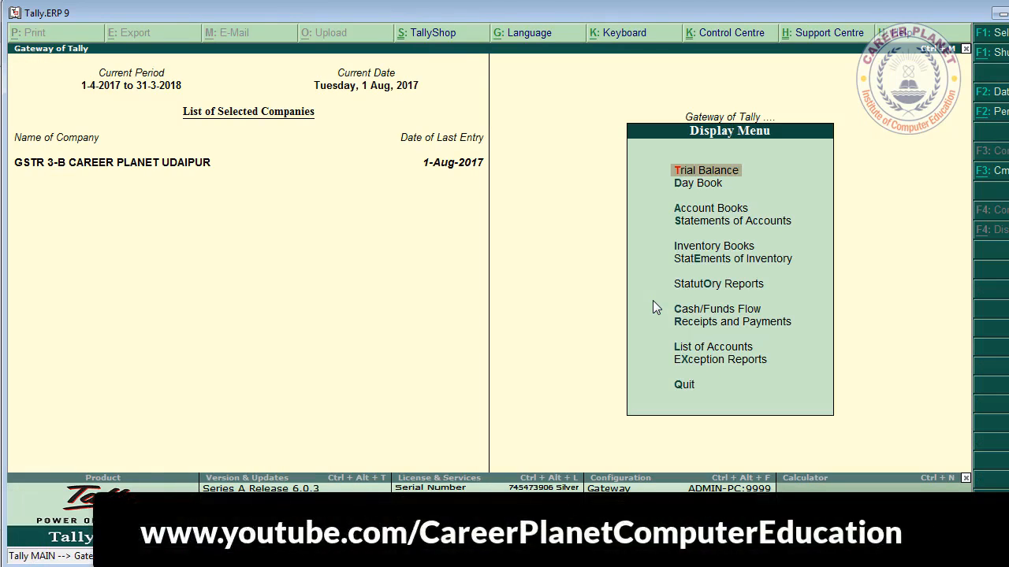
key("Down")
key("Down")
key("Down")
key("Down")
key("Down")
key("Down")
key("Return")
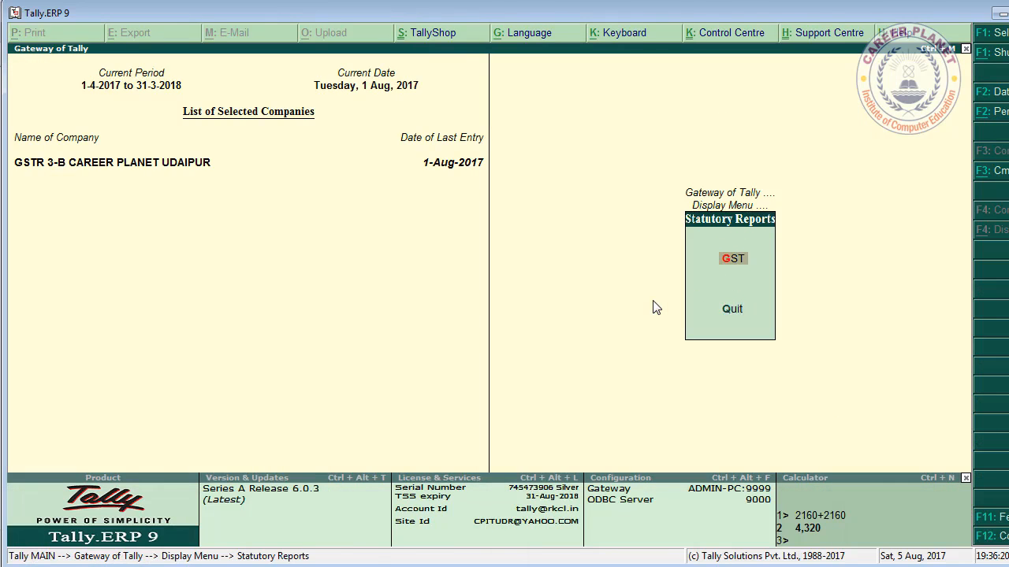
key("Return")
key("Down")
key("Down")
key("Return")
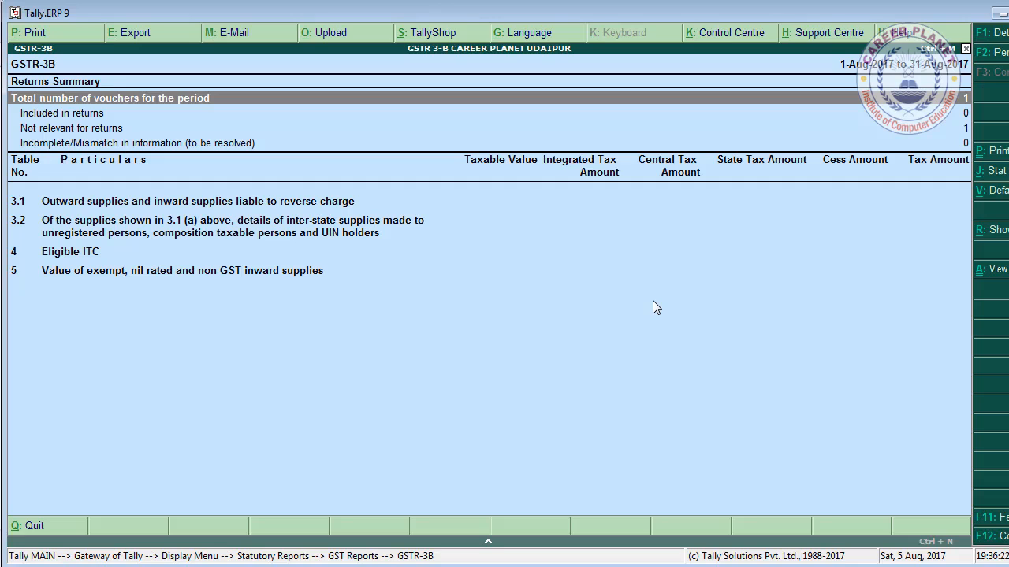
Check the return's list of purchases from unregistered dealers for reverse charge liability.
key("alt+r")
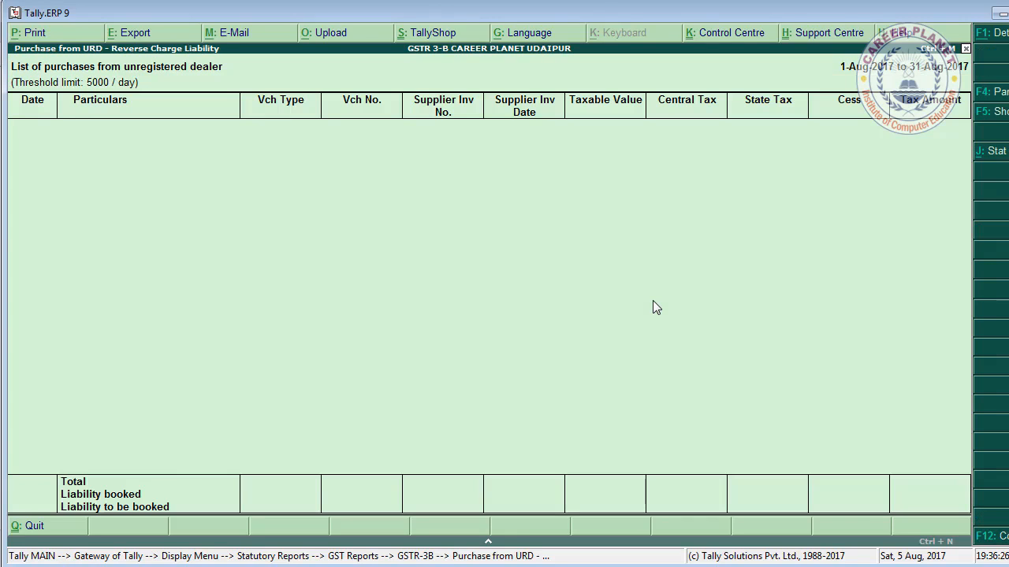
key("Escape")
Show GSTR-3B in detail and set its period to 1-7-2017 to 31-7-2017.
key("alt+F1")
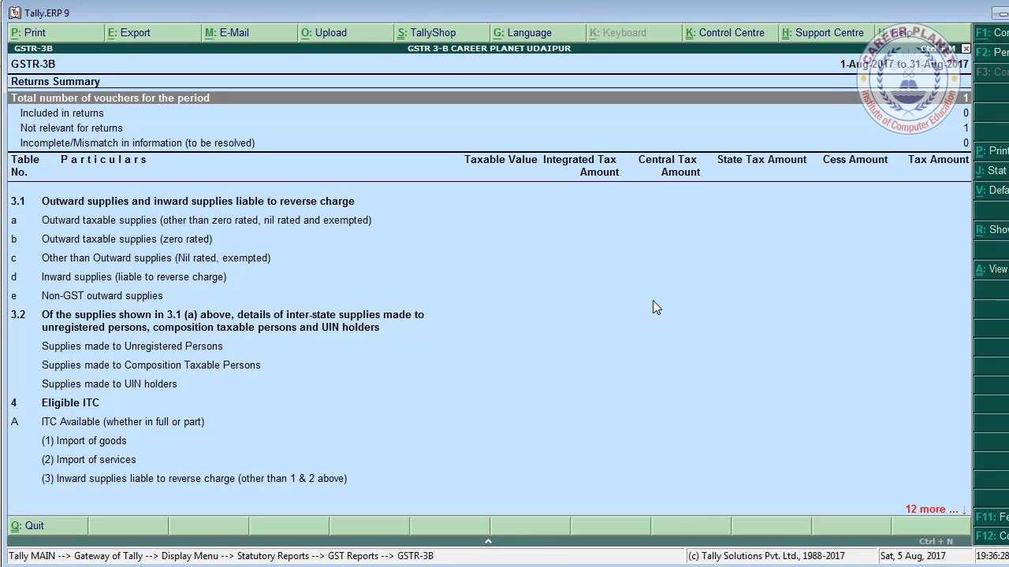
key("F2")
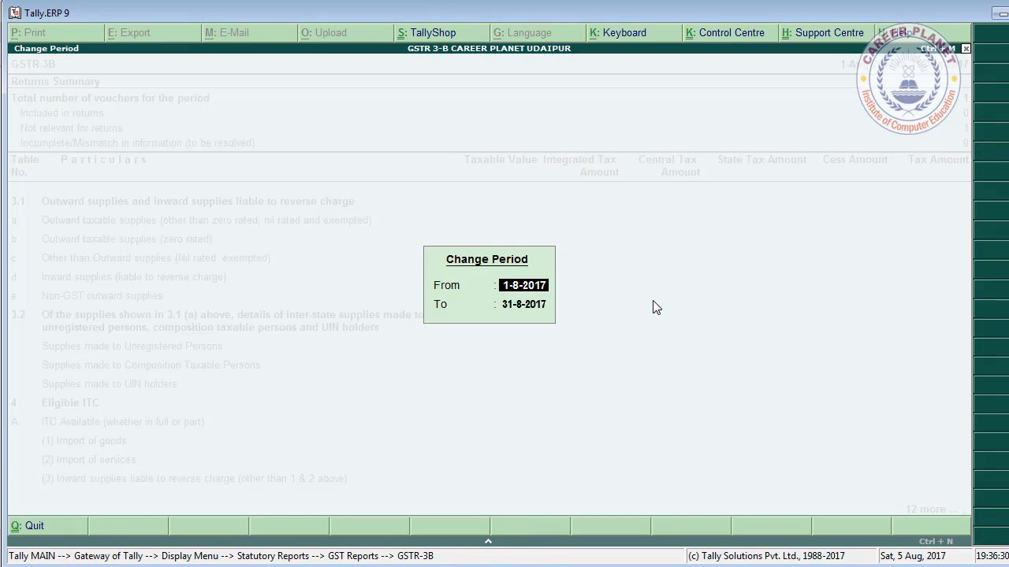
type("1-4")
key("BackSpace")
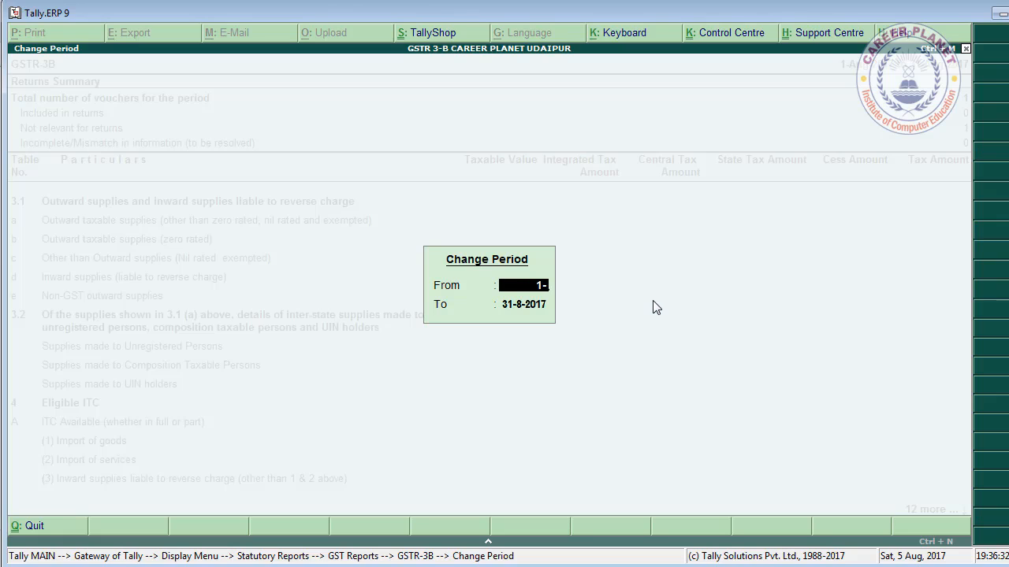
type("7")
key("Return")
type("31-")
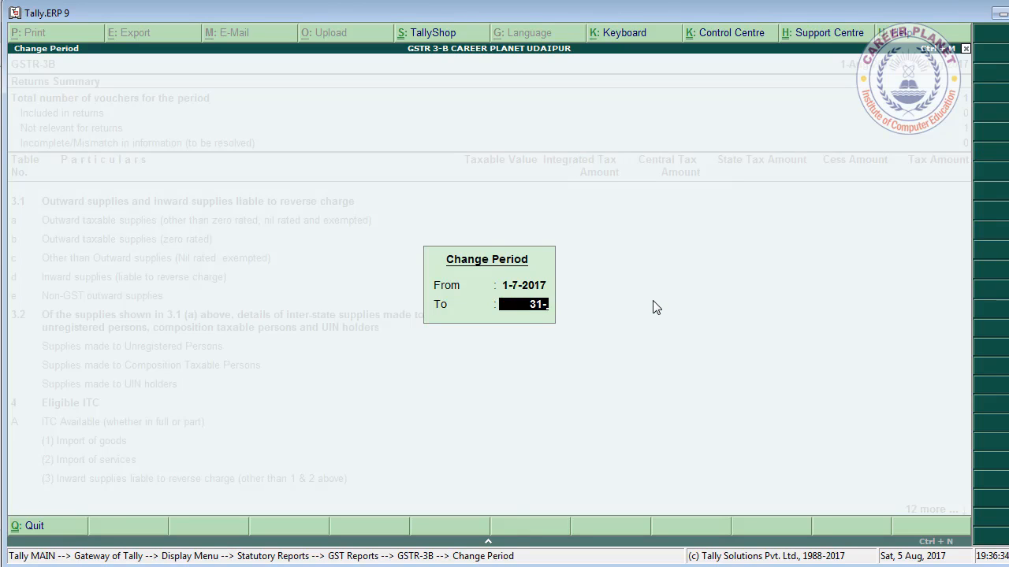
key("Return")
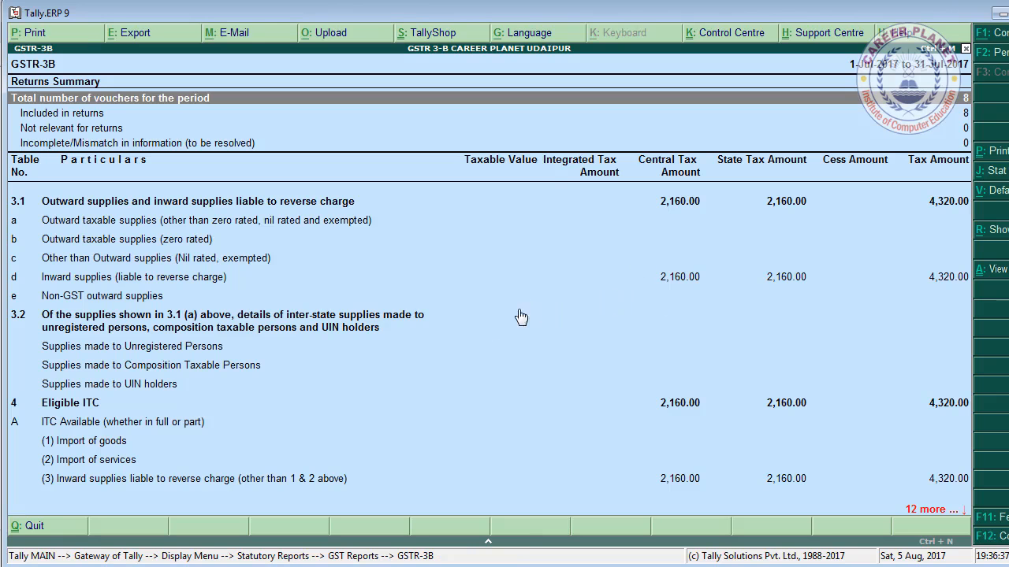